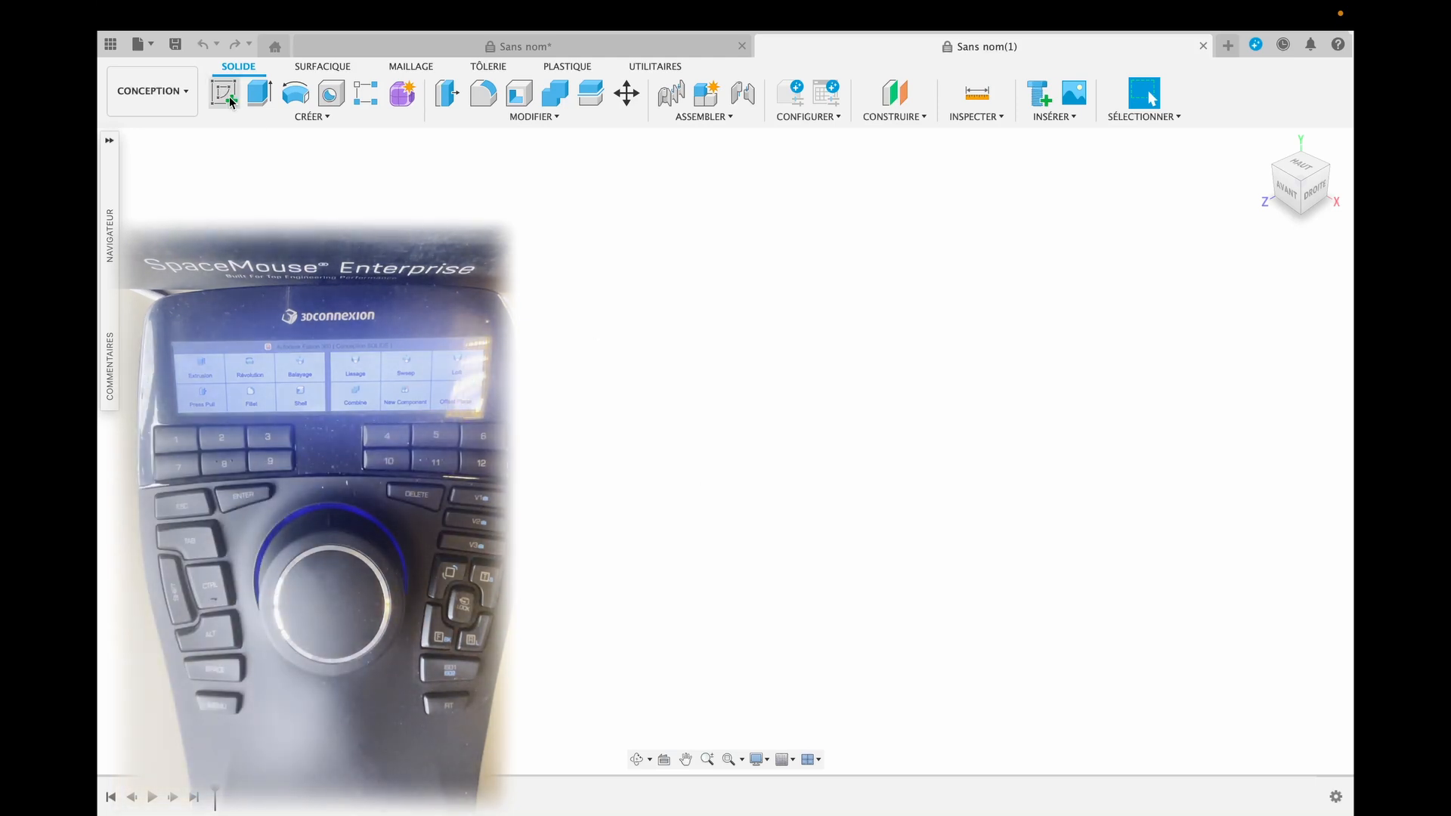
Sketch a rectangle 150 mm wide and 80 mm high from the origin on the horizontal plane and finish the sketch
click(229, 96)
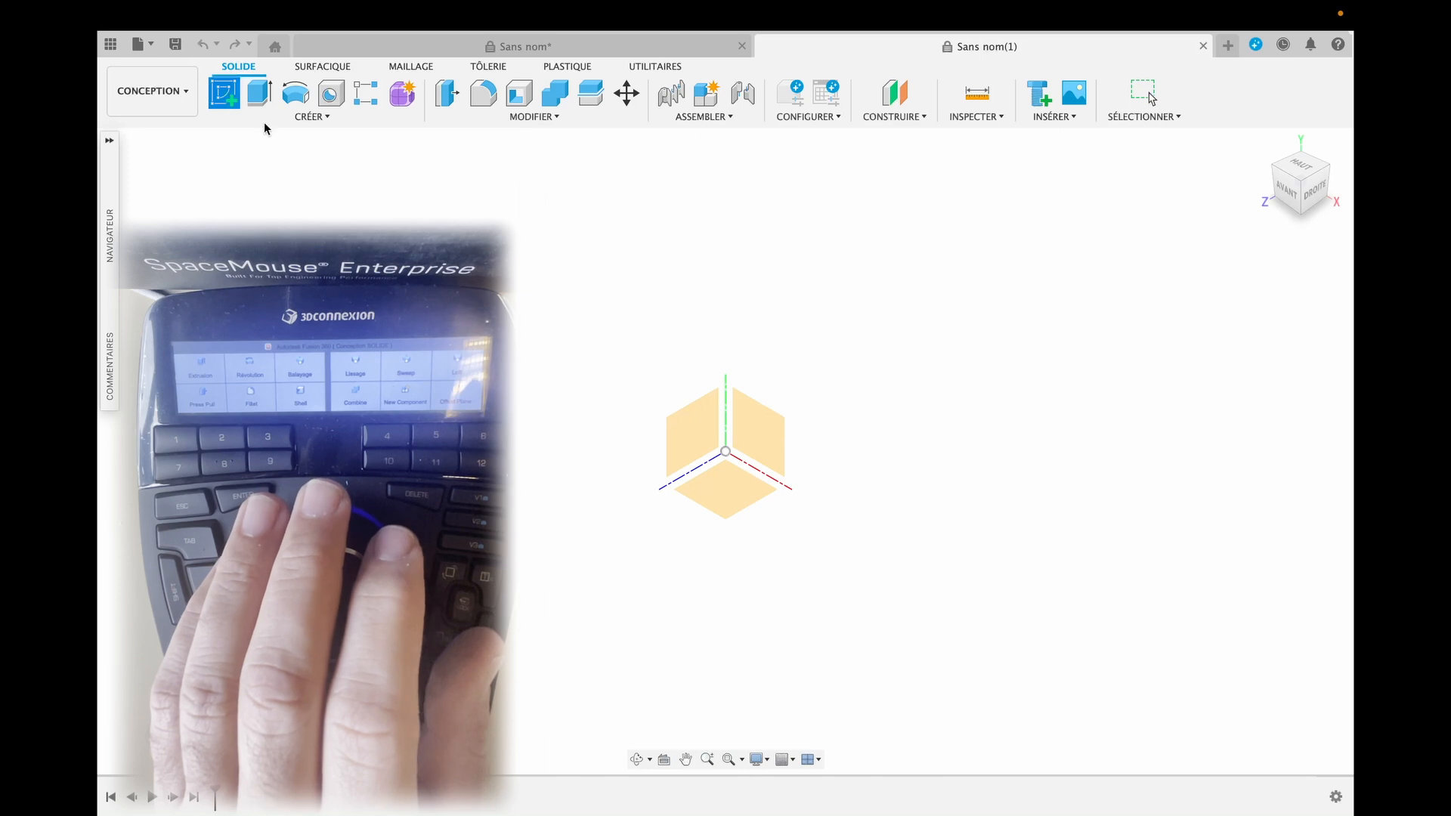
click(733, 496)
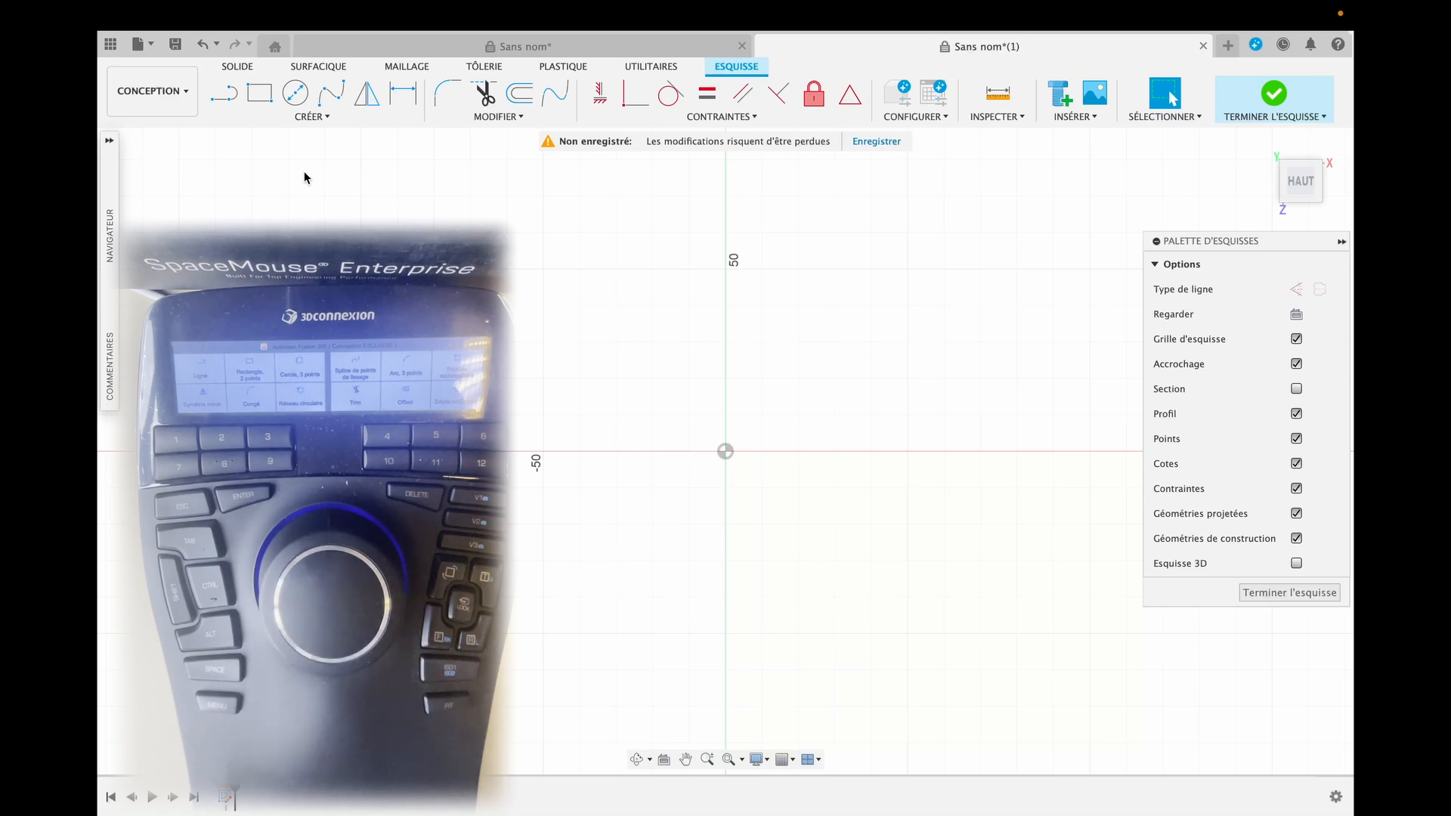
key(r)
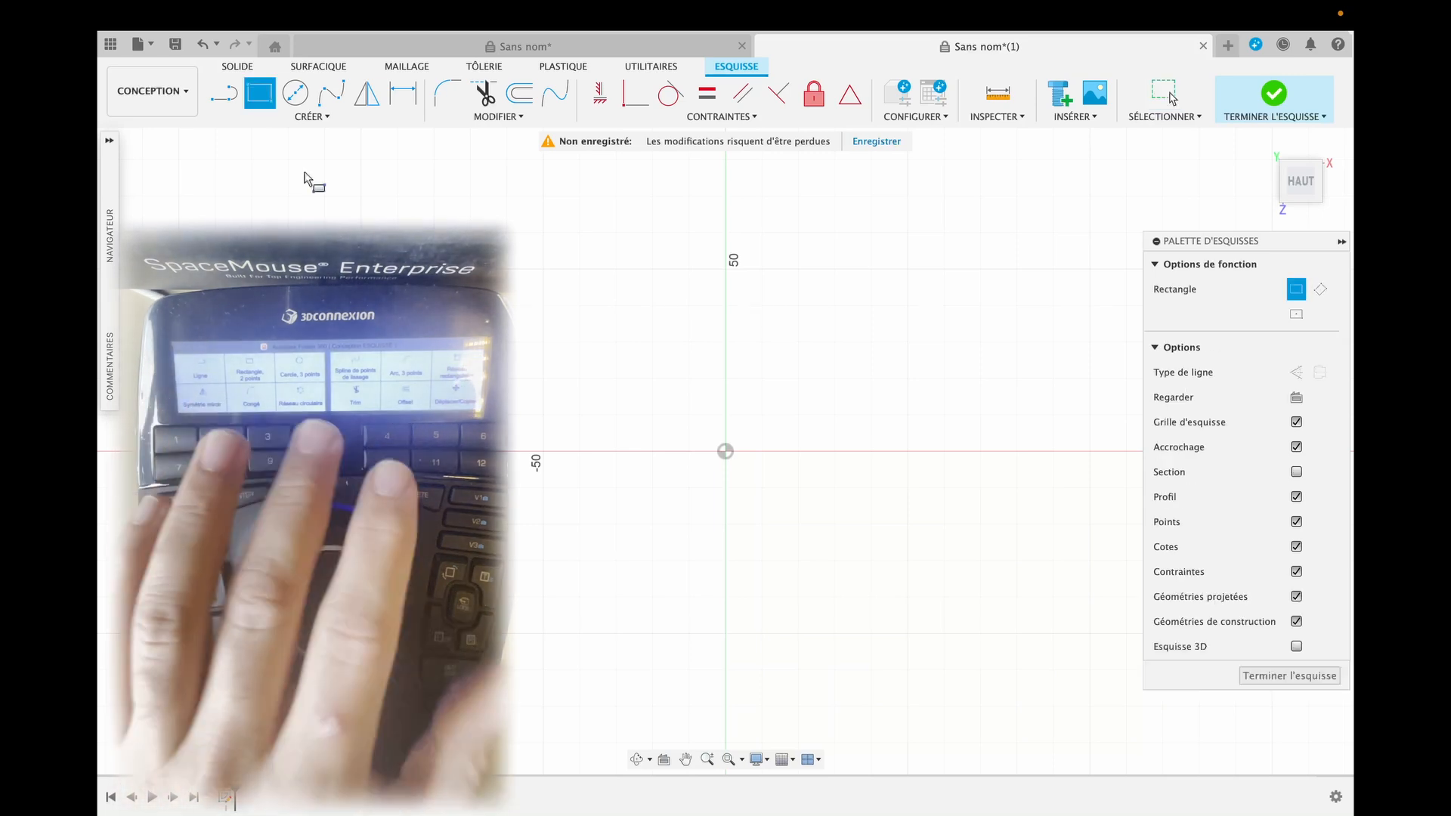
click(727, 454)
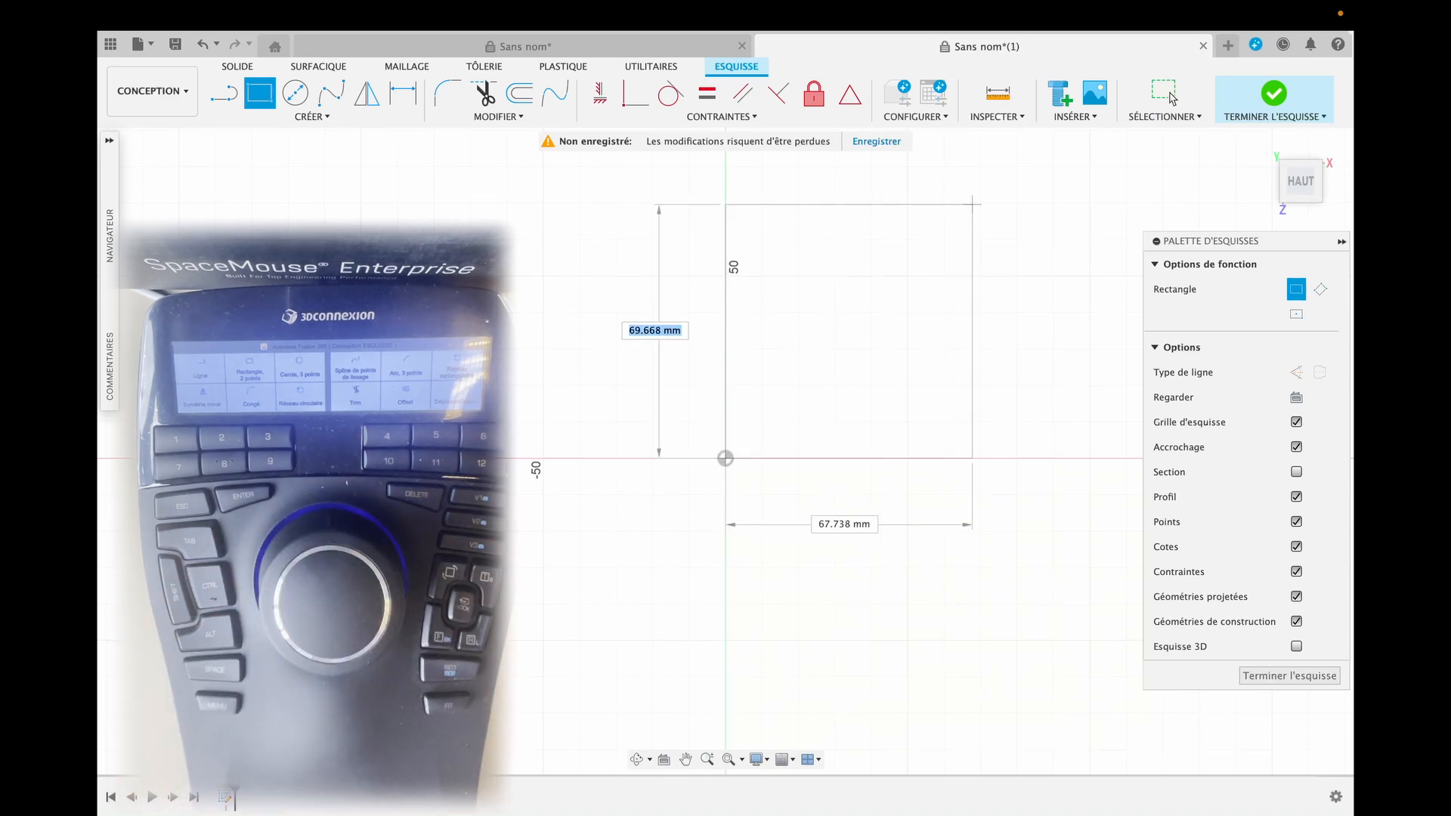
text(80)
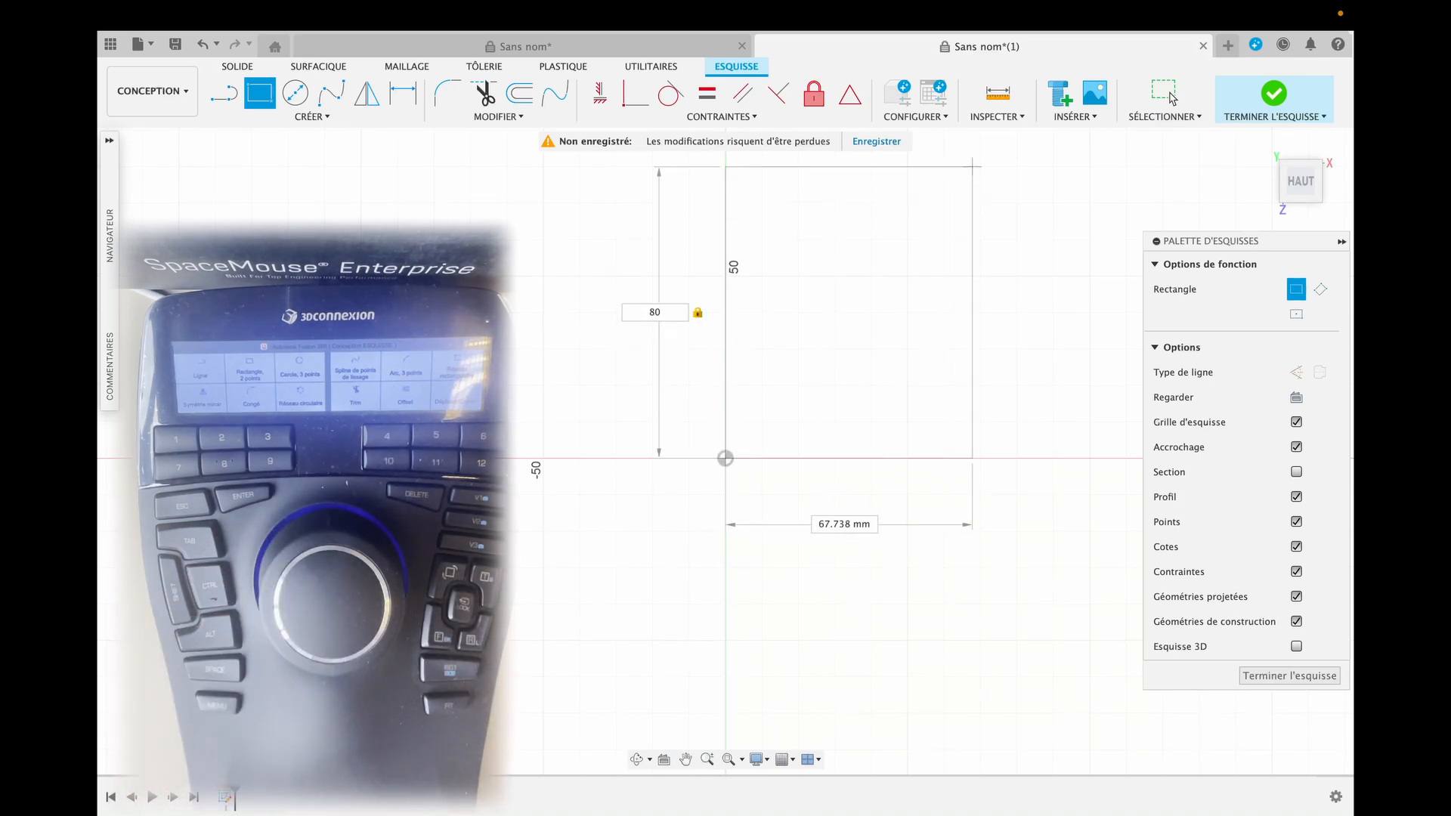
key(Tab)
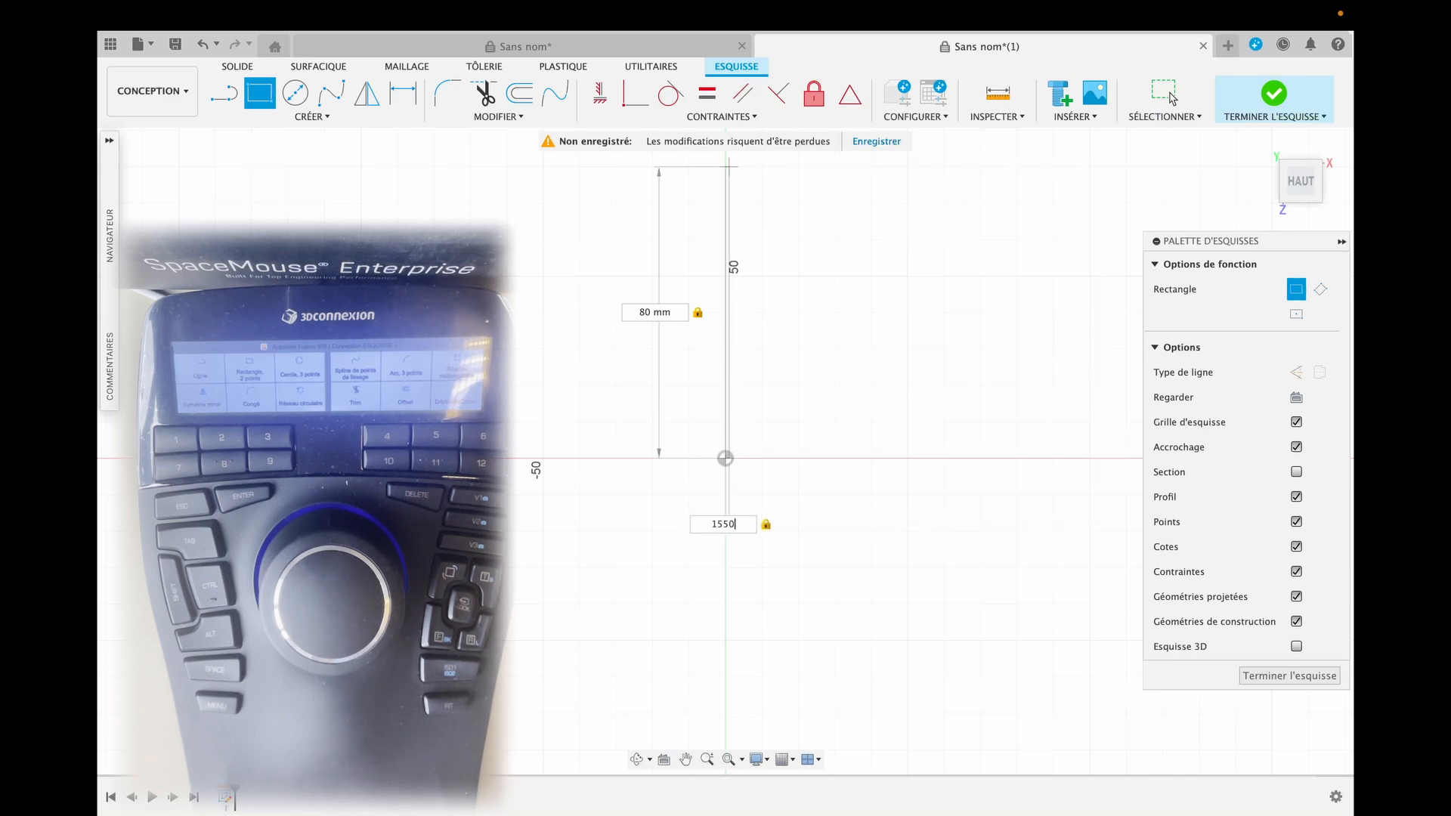
key(BackSpace)
key(BackSpace)
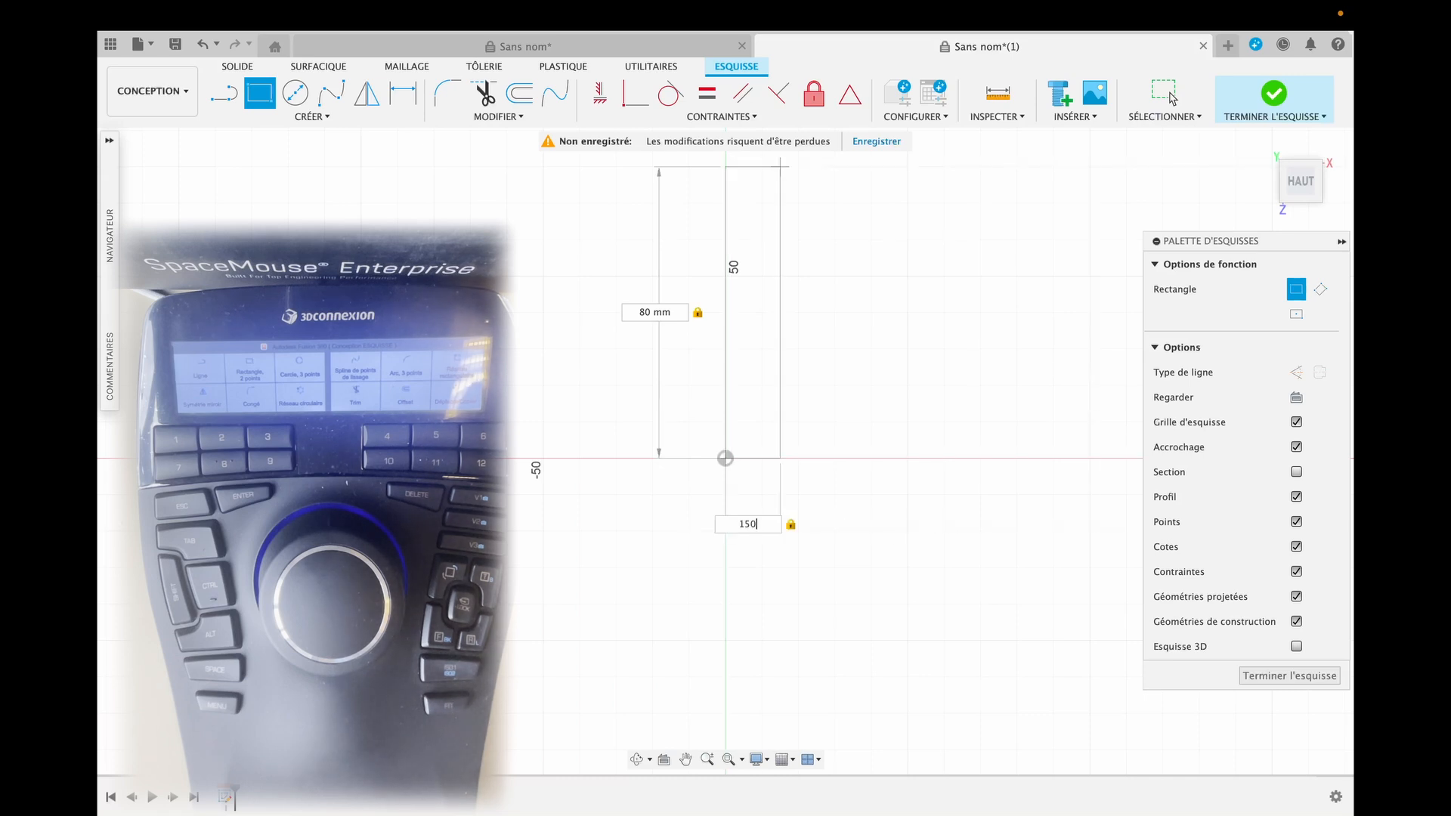
key(Return)
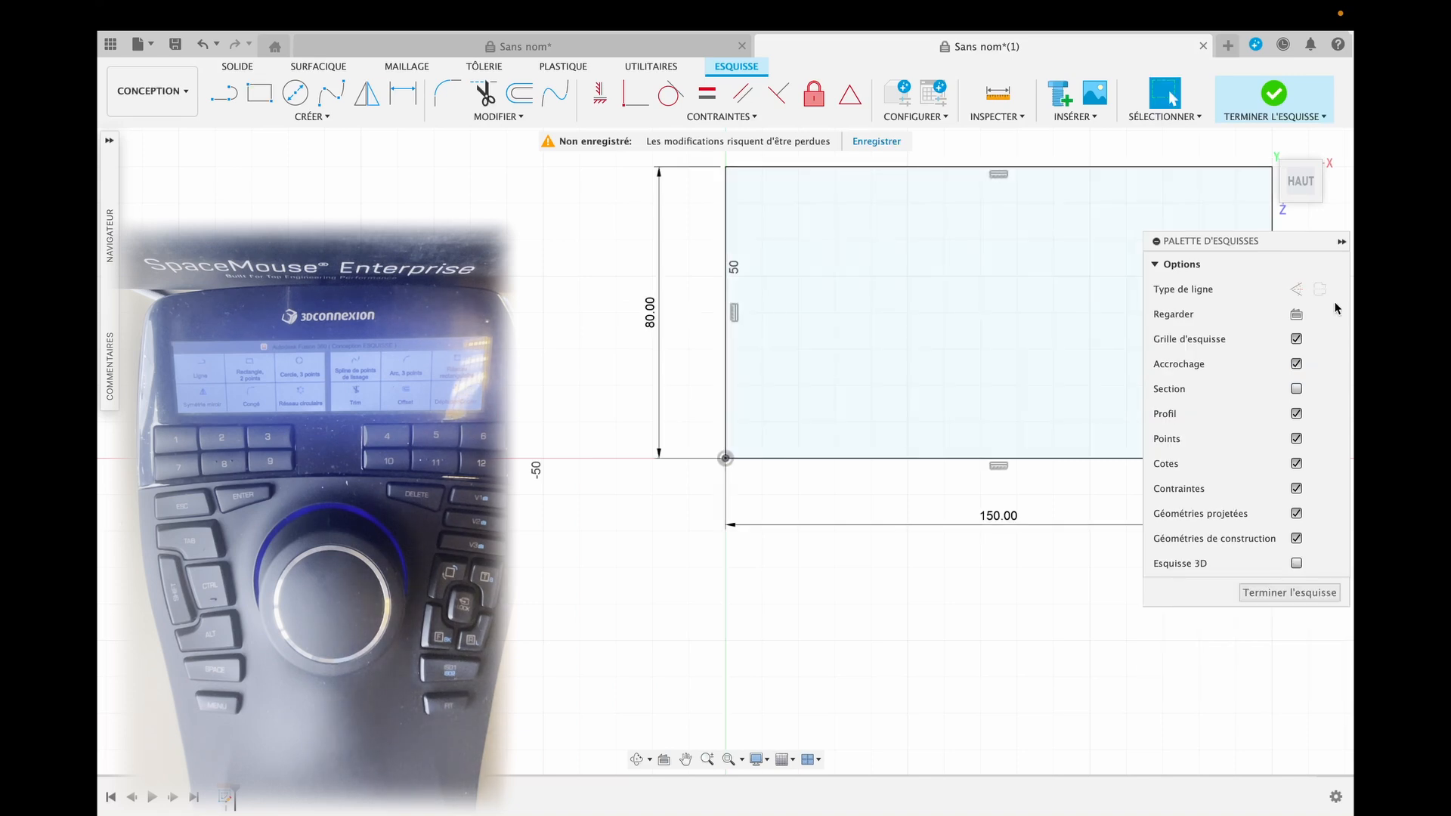
click(1282, 594)
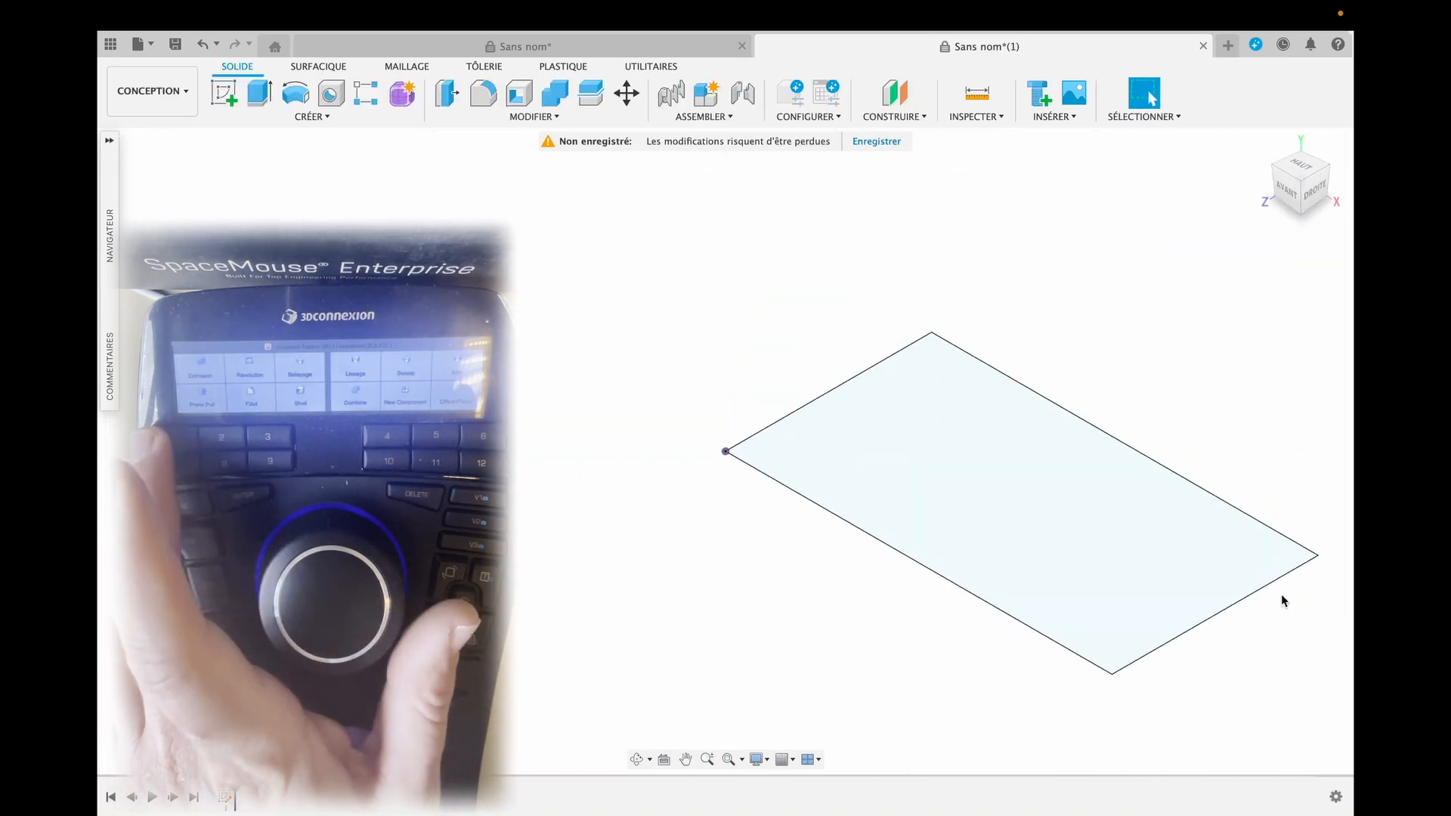
Extrude the rectangle profile upward 30 mm as a new body
key(e)
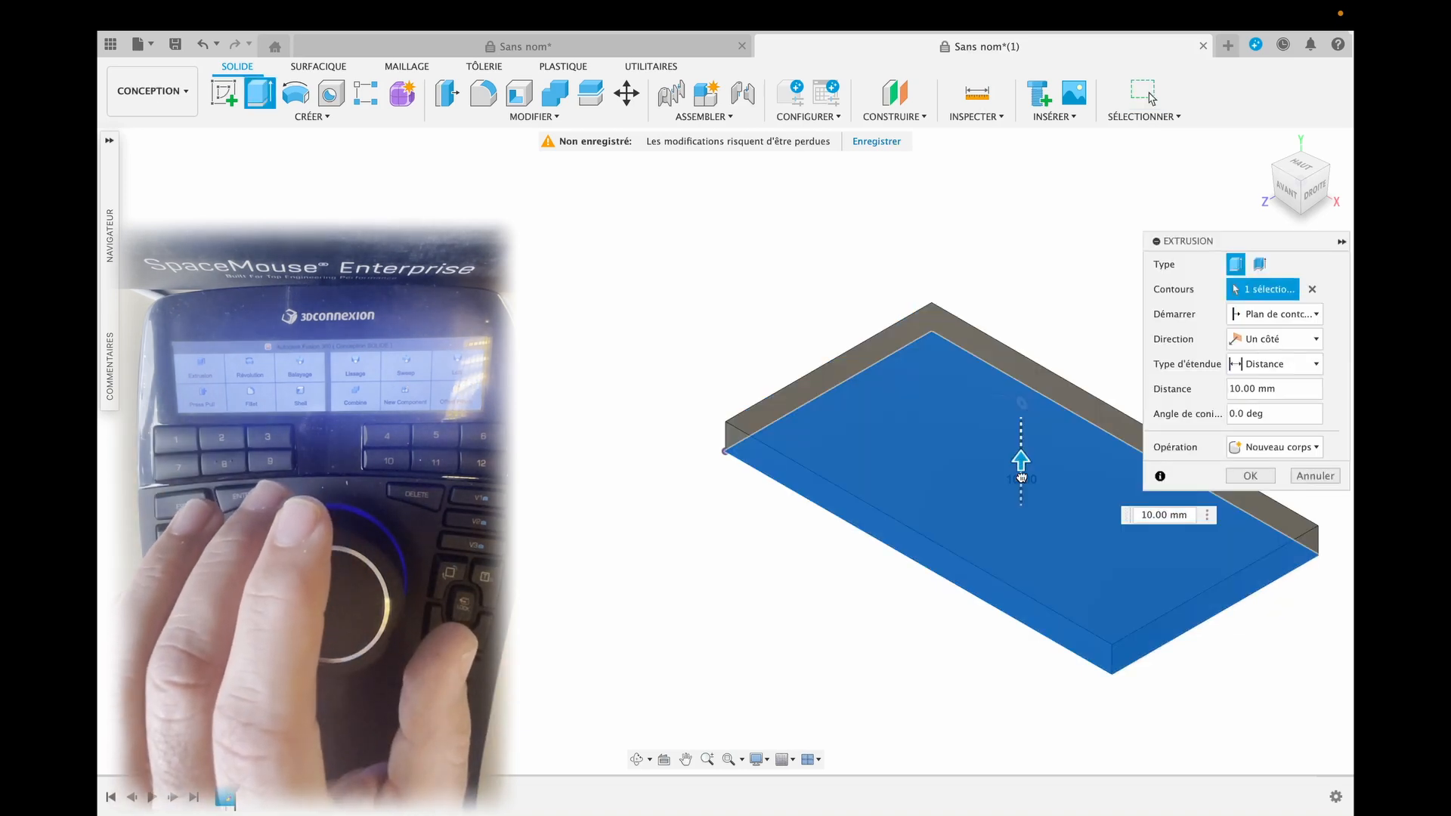
drag(1021, 476, 1023, 449)
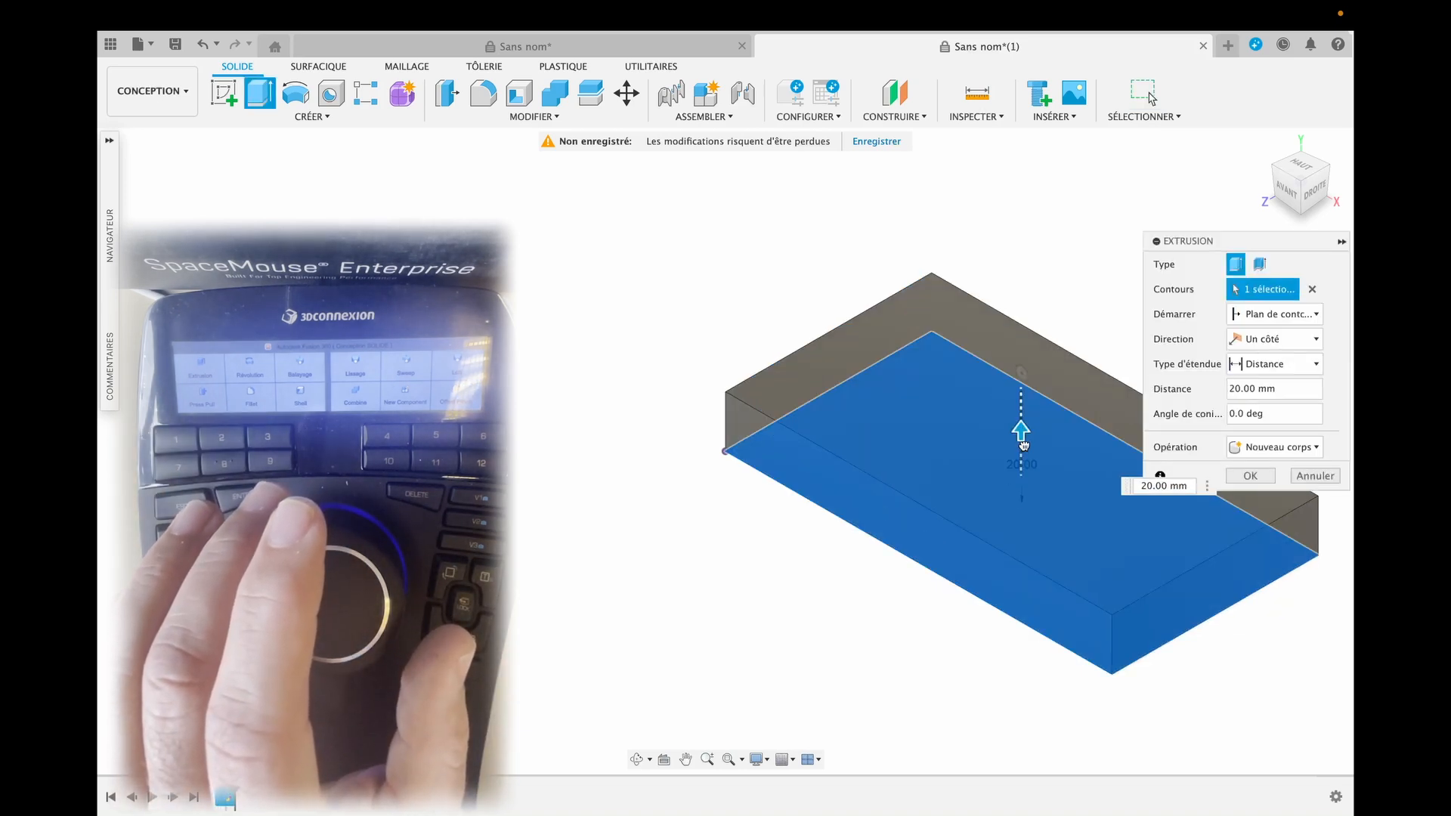
drag(1021, 430, 1021, 408)
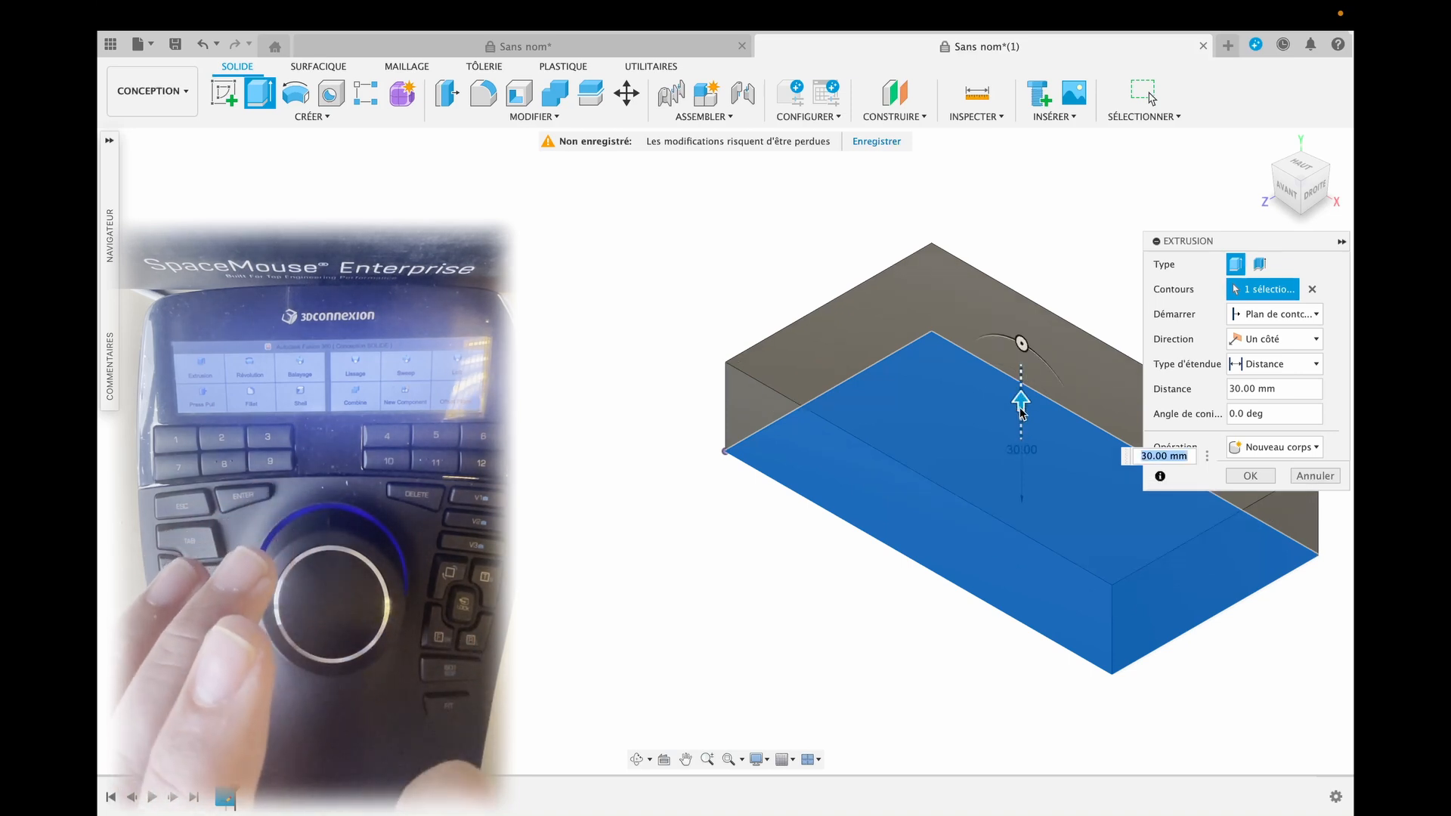
key(Return)
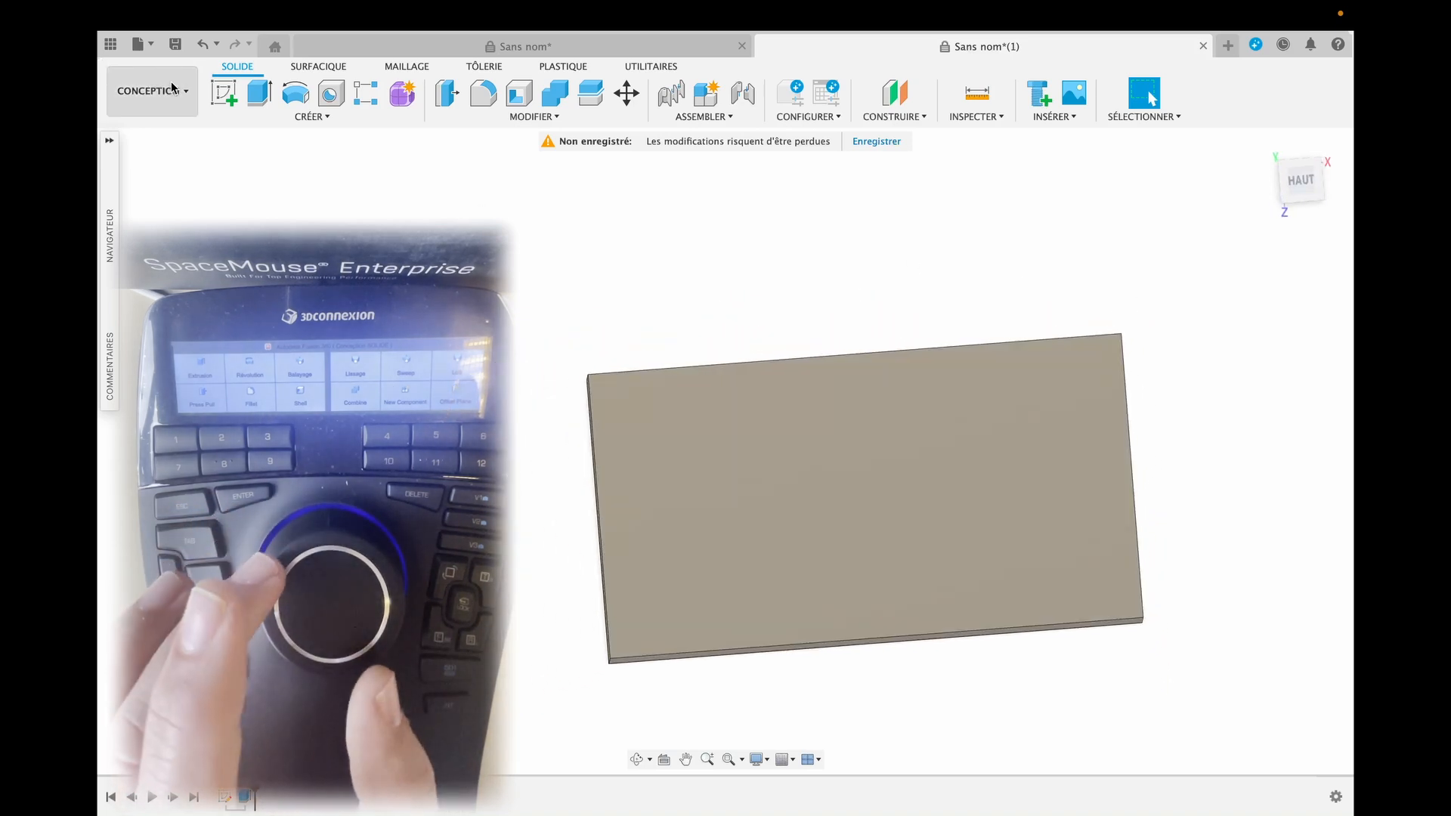
On the block's large top face, sketch a circumscribed six-sided polygon with an 8 mm radius near the corner at the origin
click(217, 96)
click(830, 452)
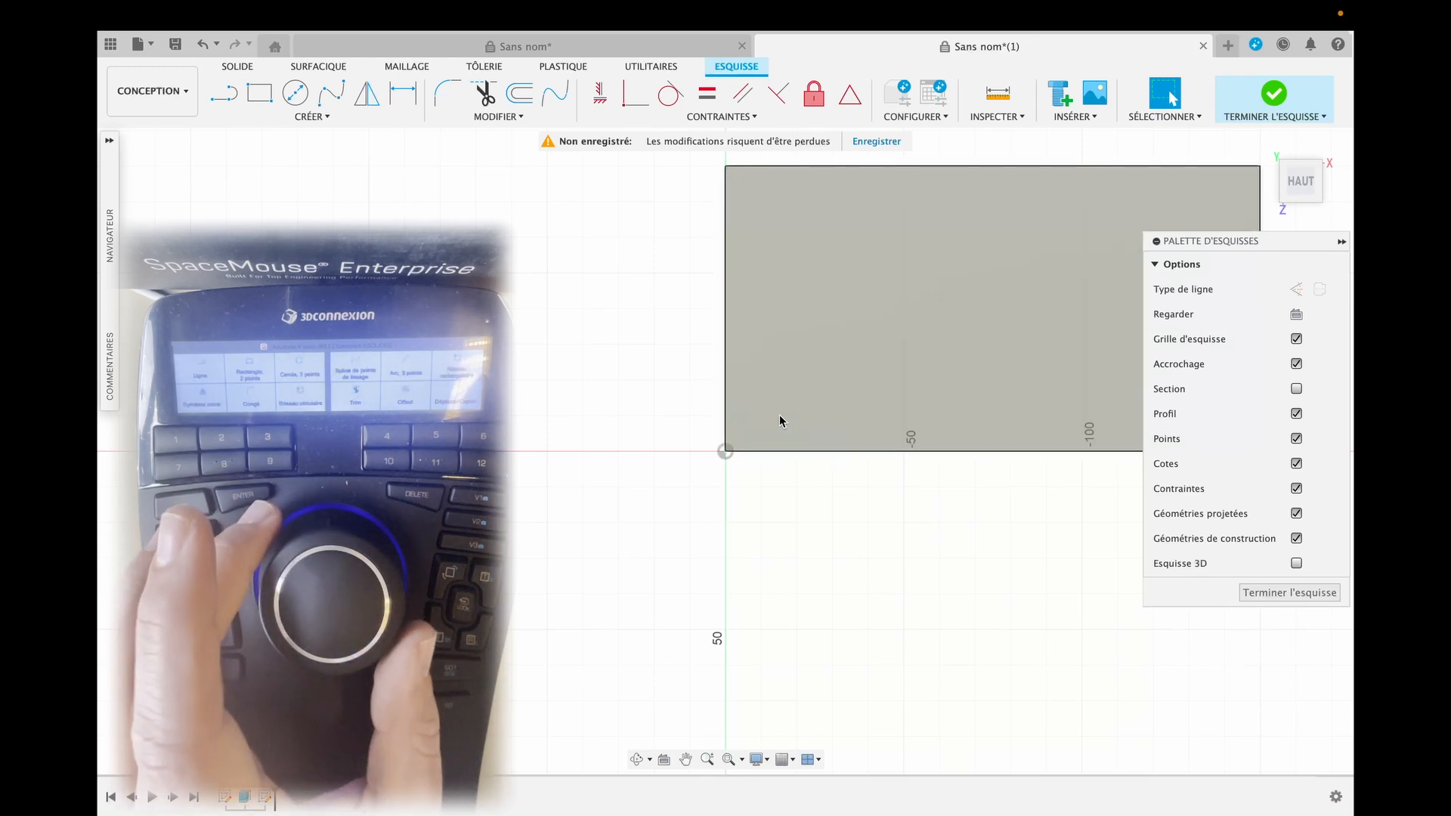
click(310, 116)
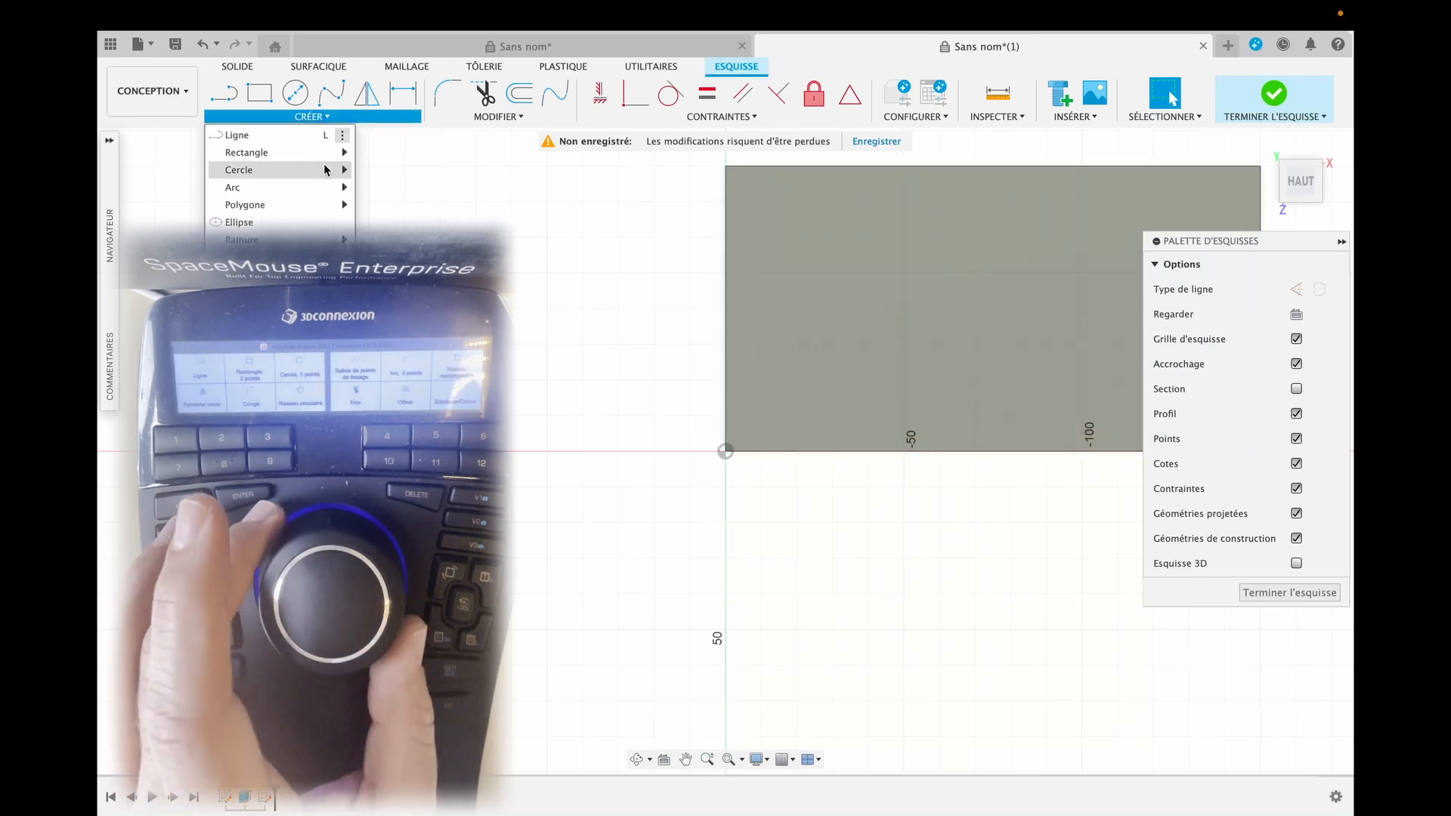
mouse_move(326, 170)
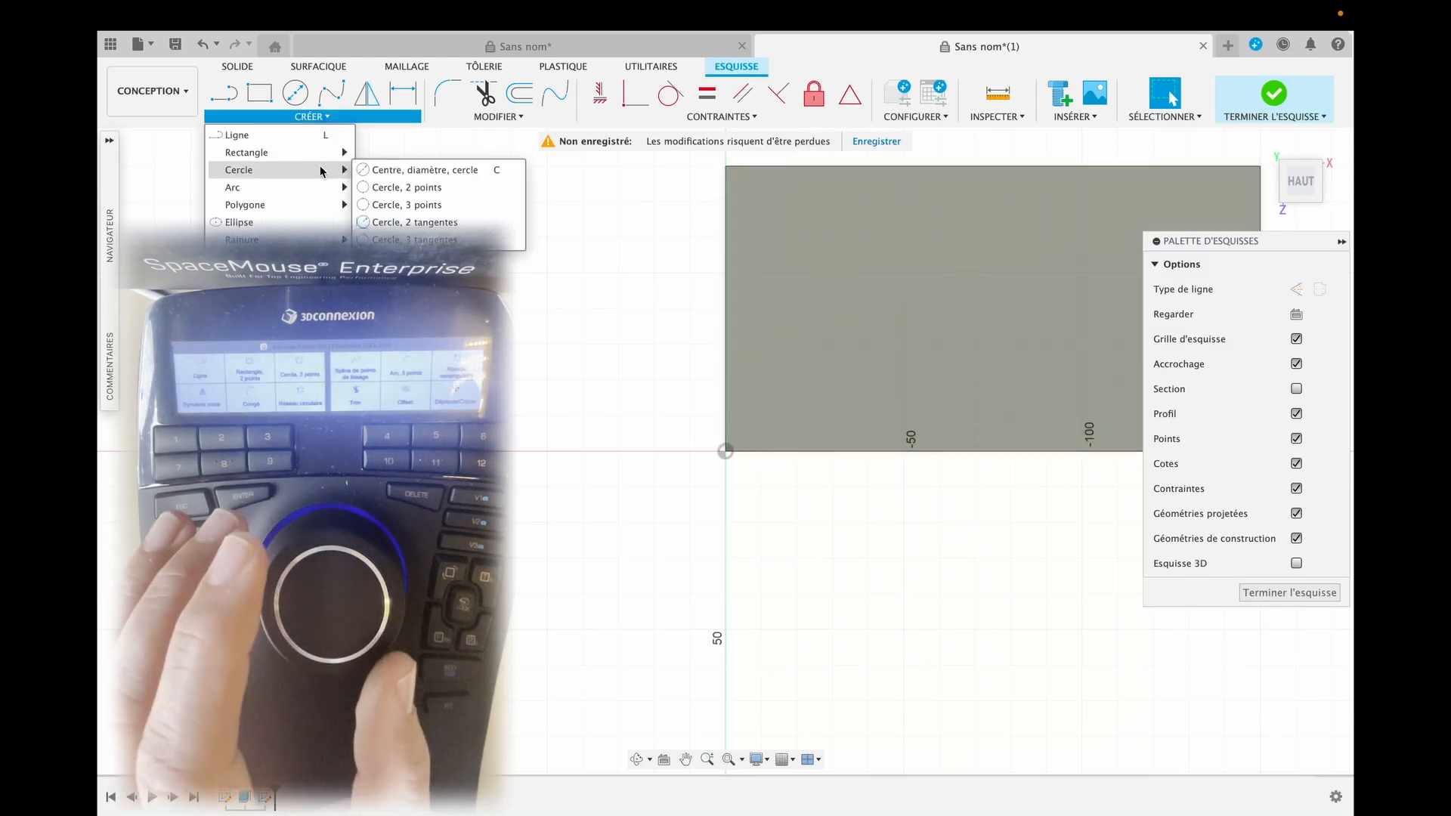
mouse_move(329, 204)
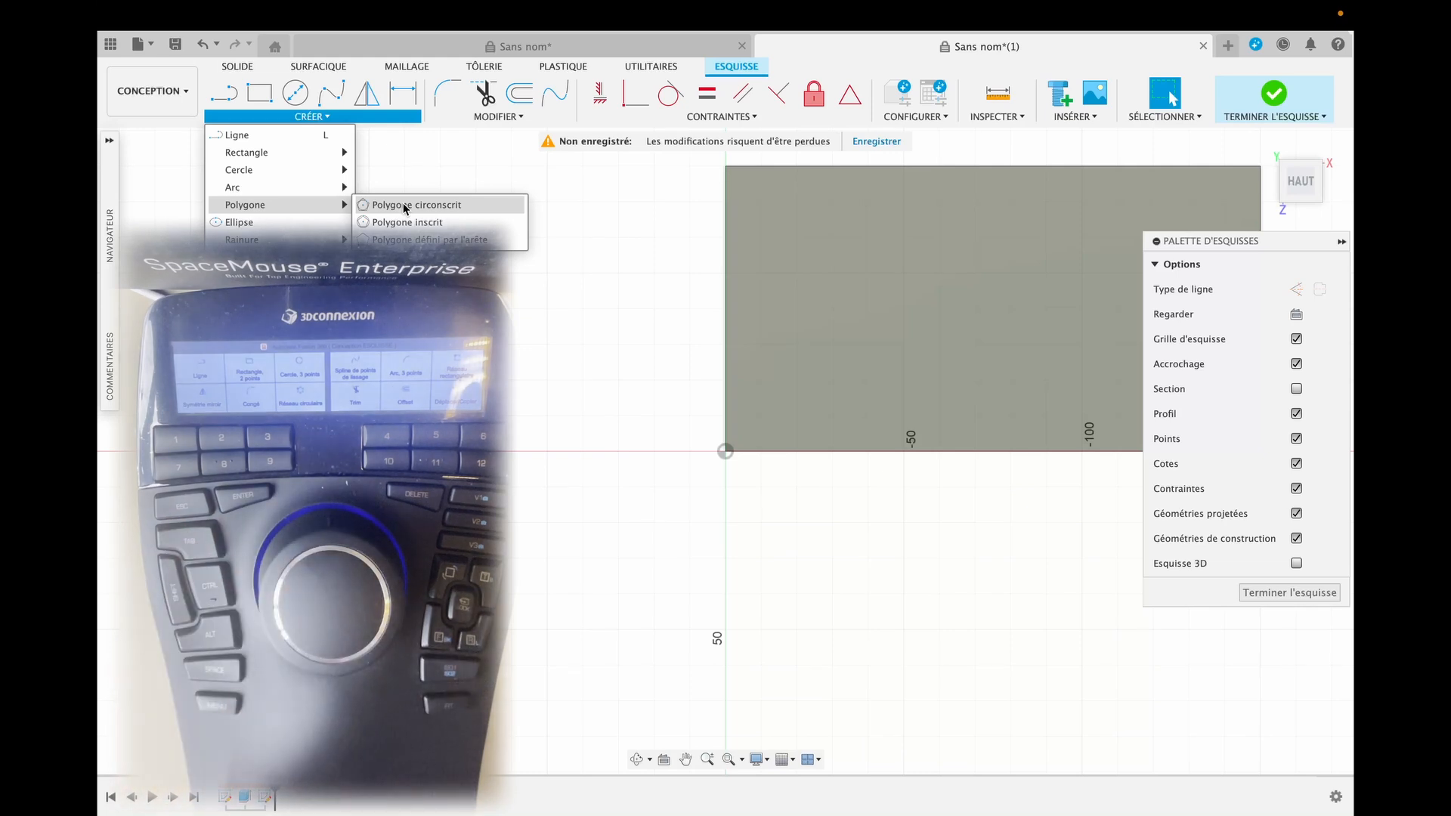
click(406, 207)
click(760, 414)
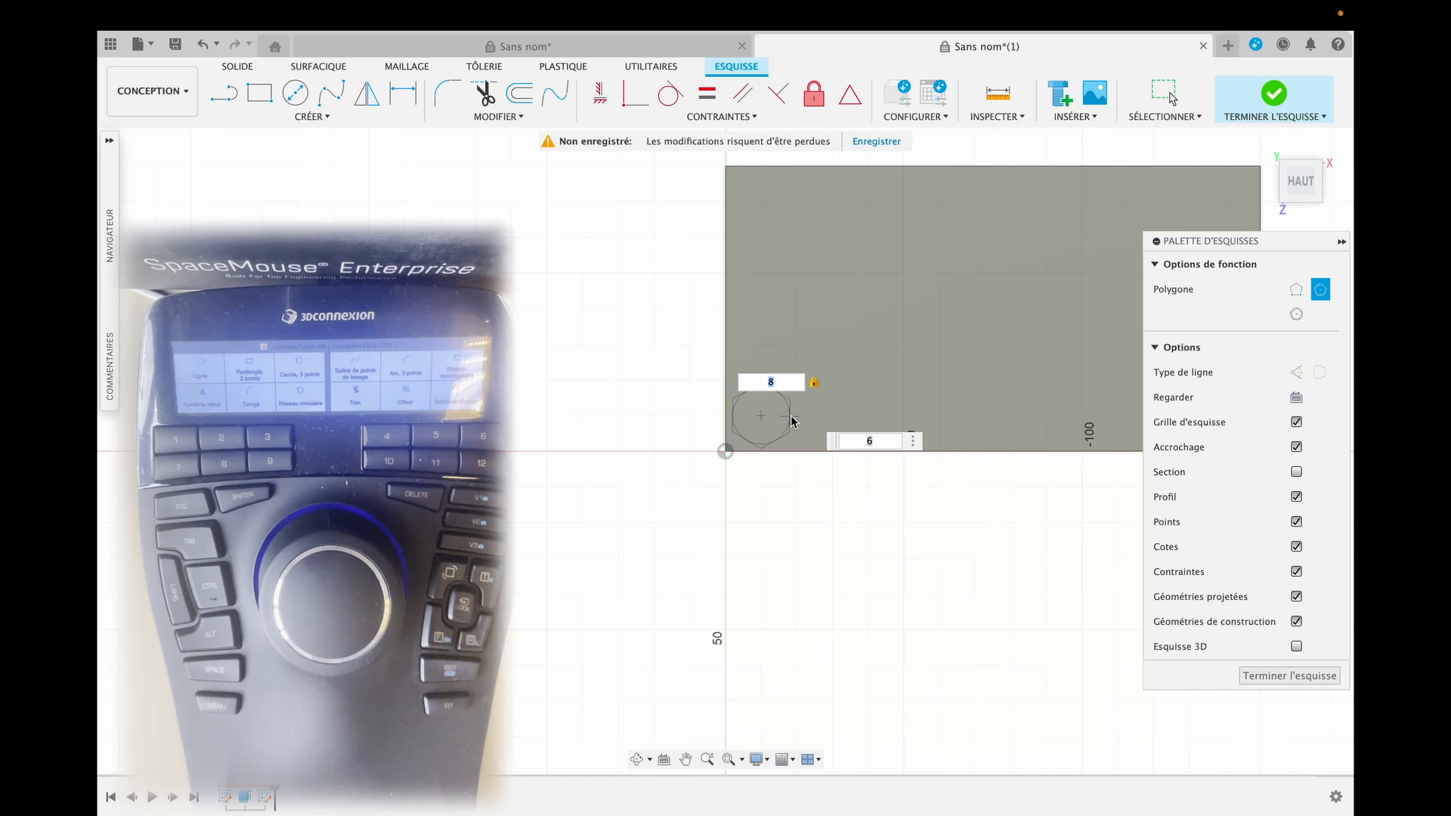
click(791, 421)
key(Escape)
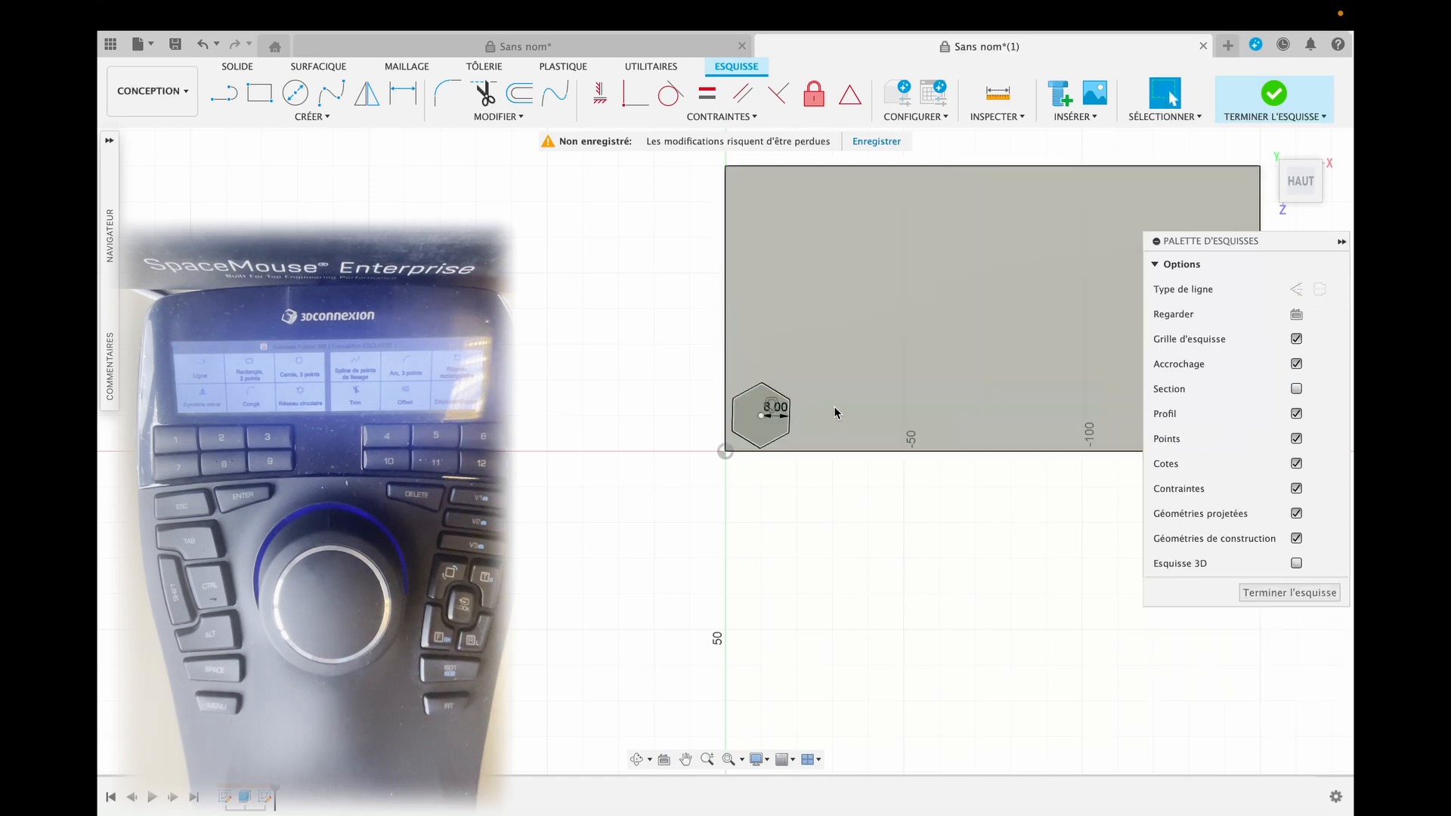
Pattern all six hexagon sides rectangularly, with 8 instances over -130 mm along the block's length and 3 over -60 mm across its width
scroll(836, 410, up, 3)
scroll(835, 409, down, 3)
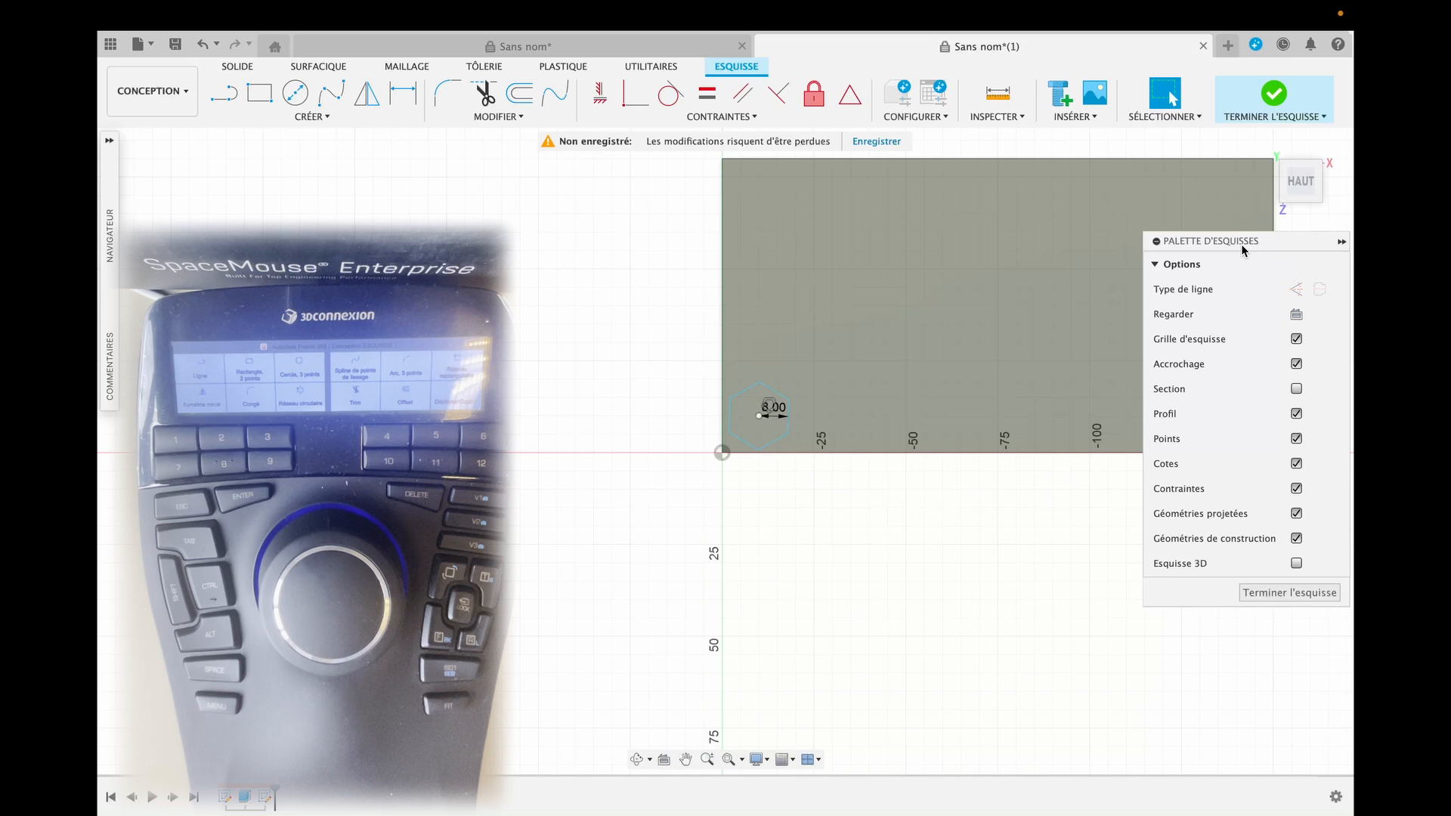
mouse_move(1241, 243)
mouse_down()
mouse_move(1240, 511)
mouse_move(1236, 477)
mouse_up()
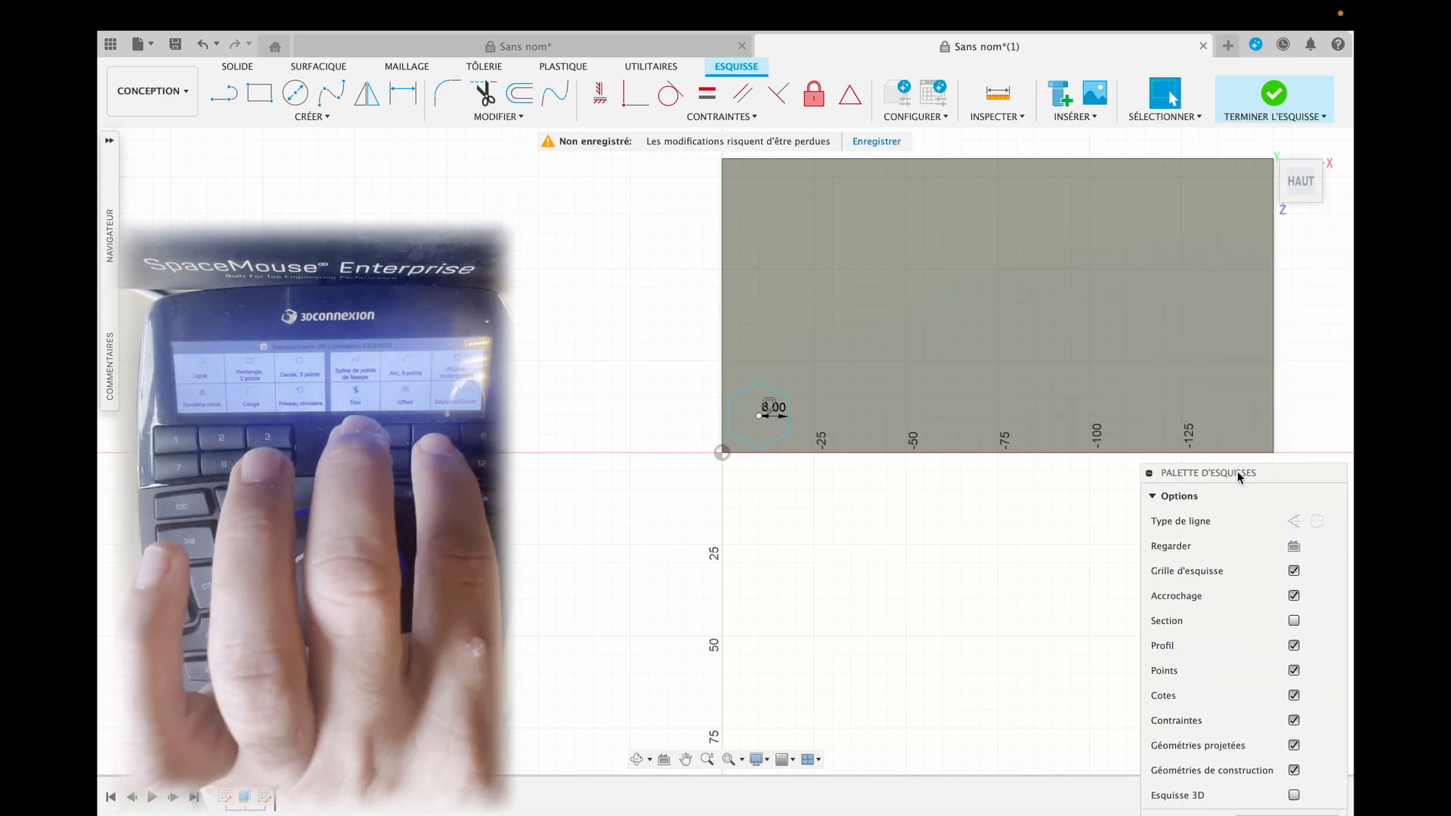
key(6)
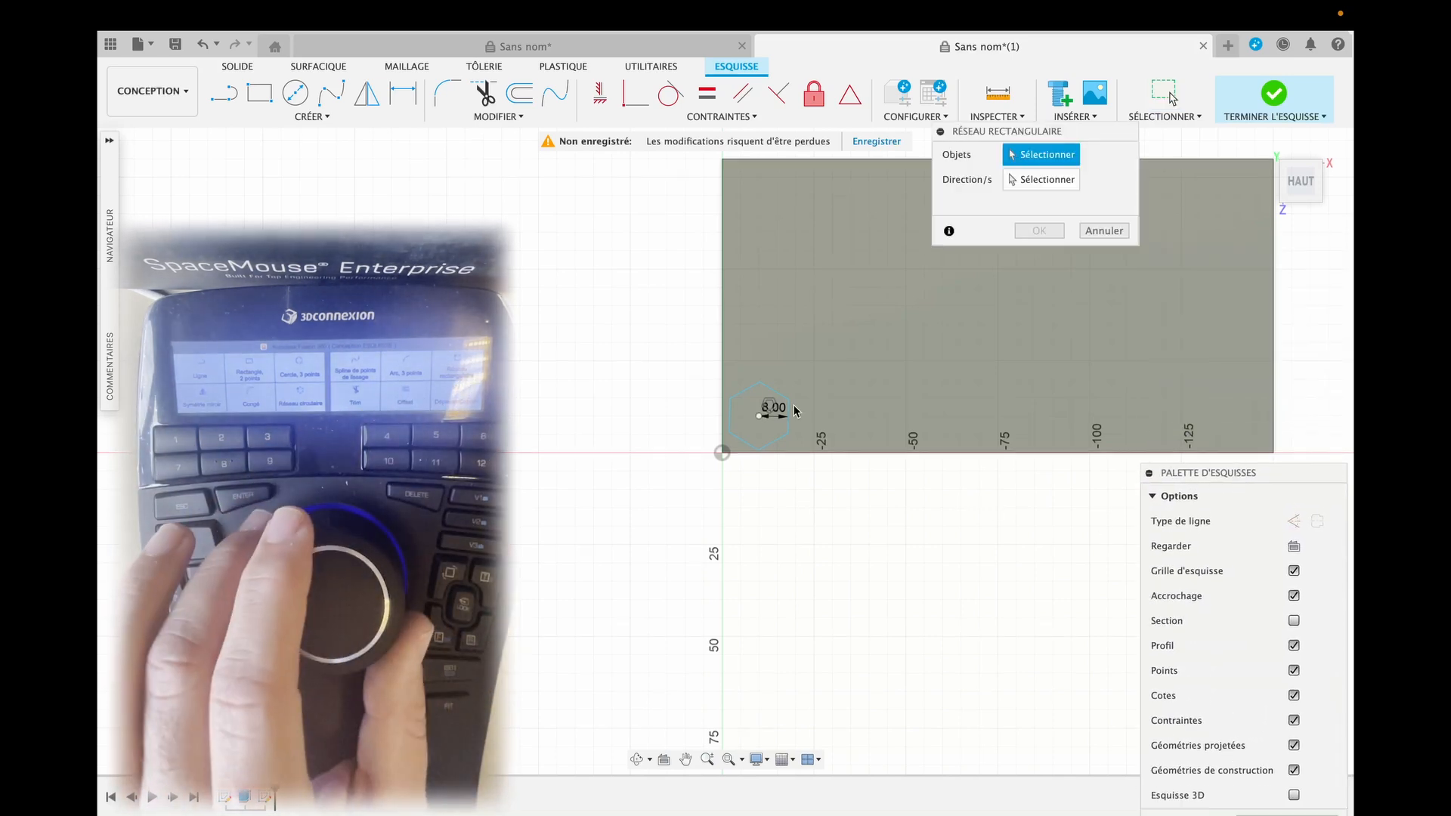
click(775, 394)
click(744, 394)
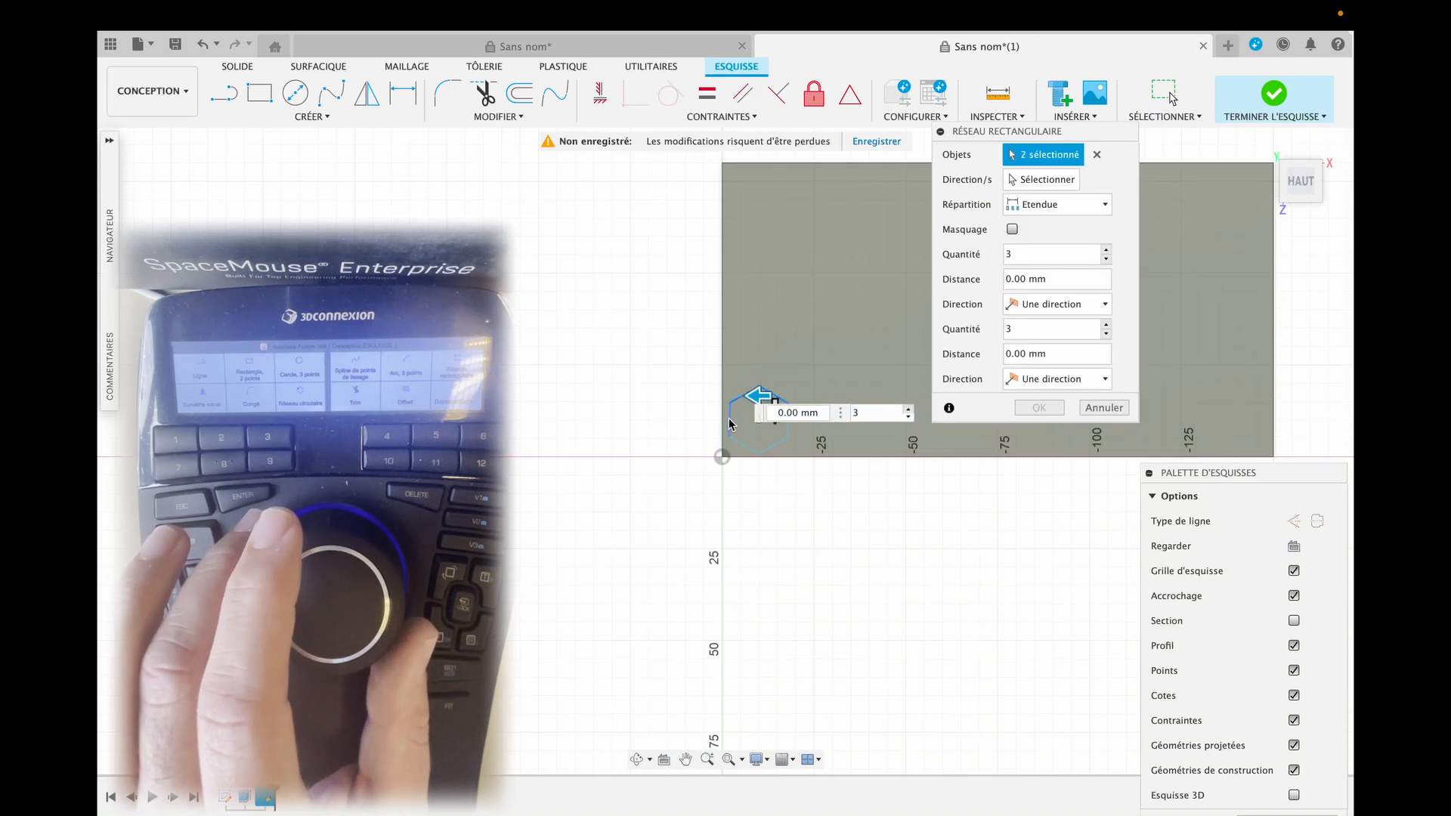
click(730, 425)
click(786, 441)
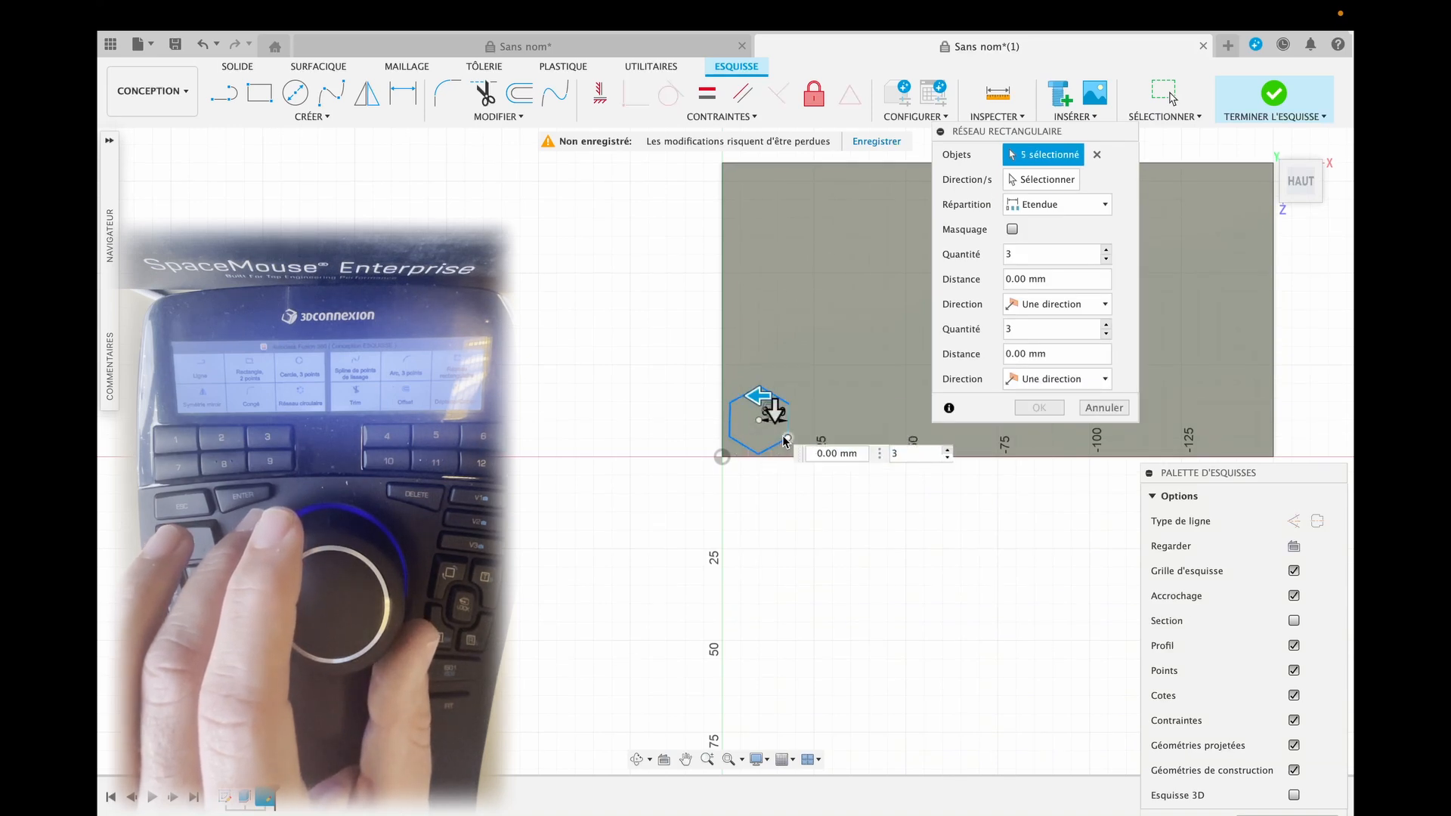
click(789, 423)
drag(769, 398, 1233, 430)
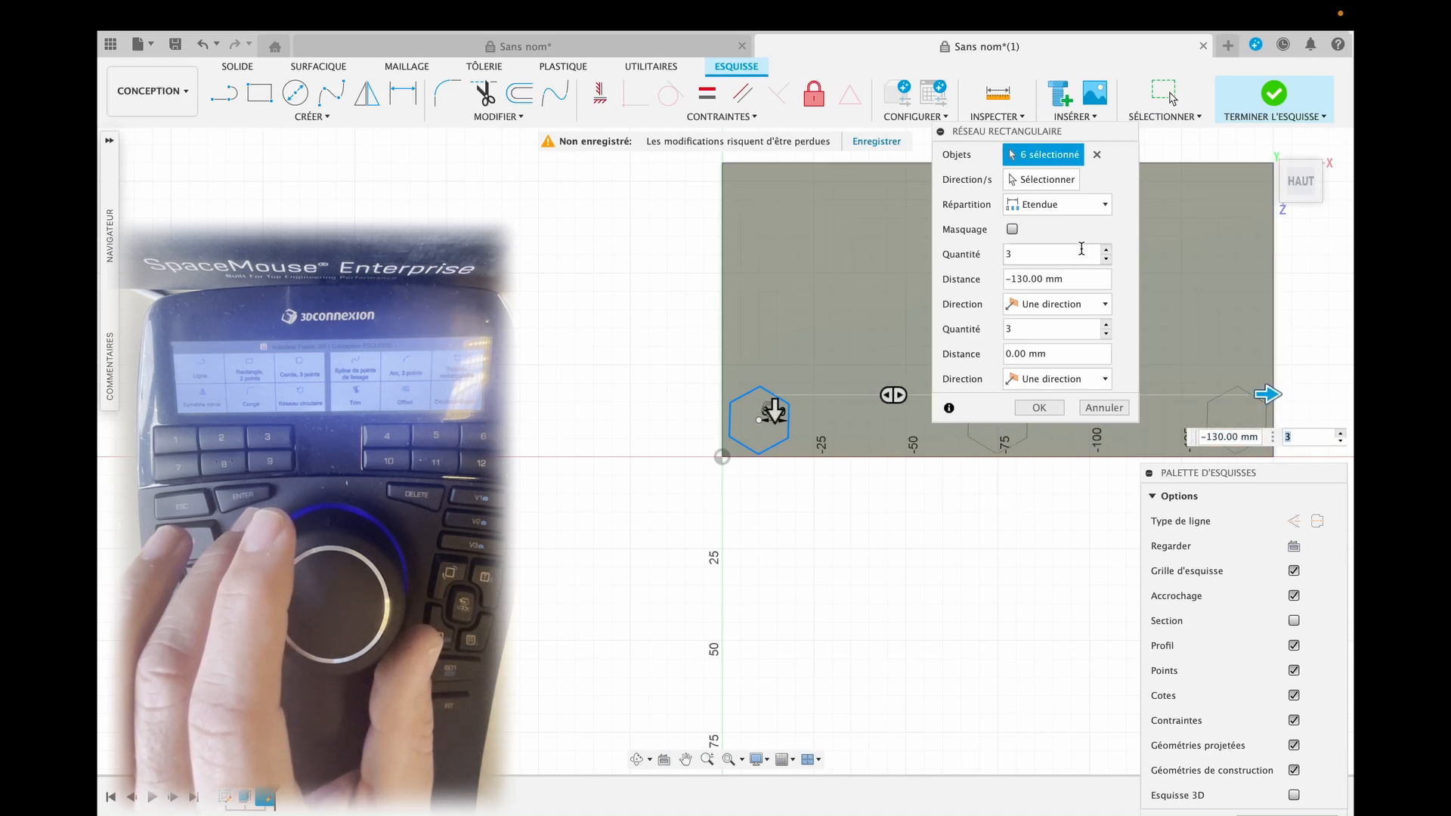
click(1107, 249)
click(1107, 249)
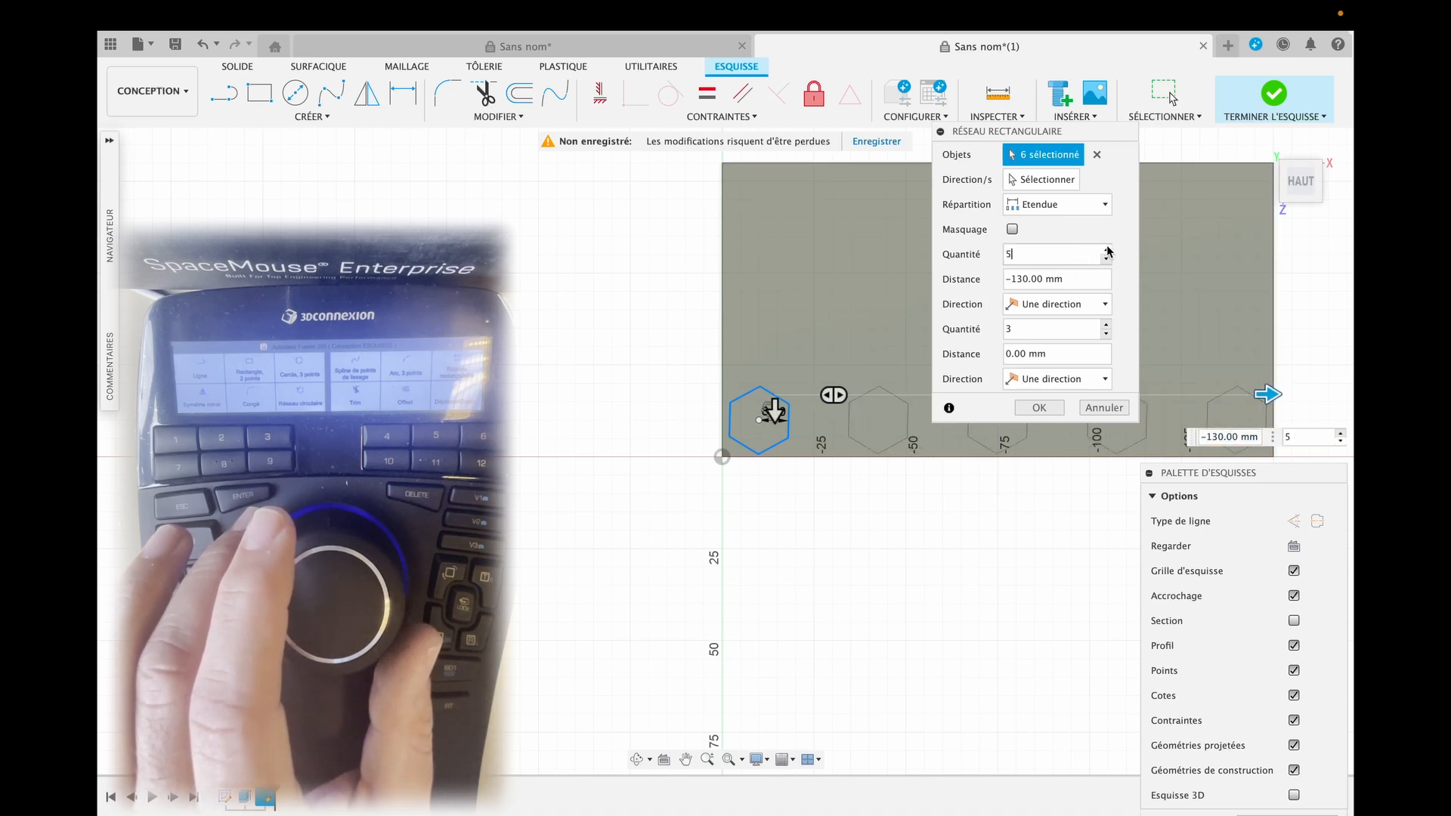
click(1108, 248)
click(1107, 249)
click(1108, 249)
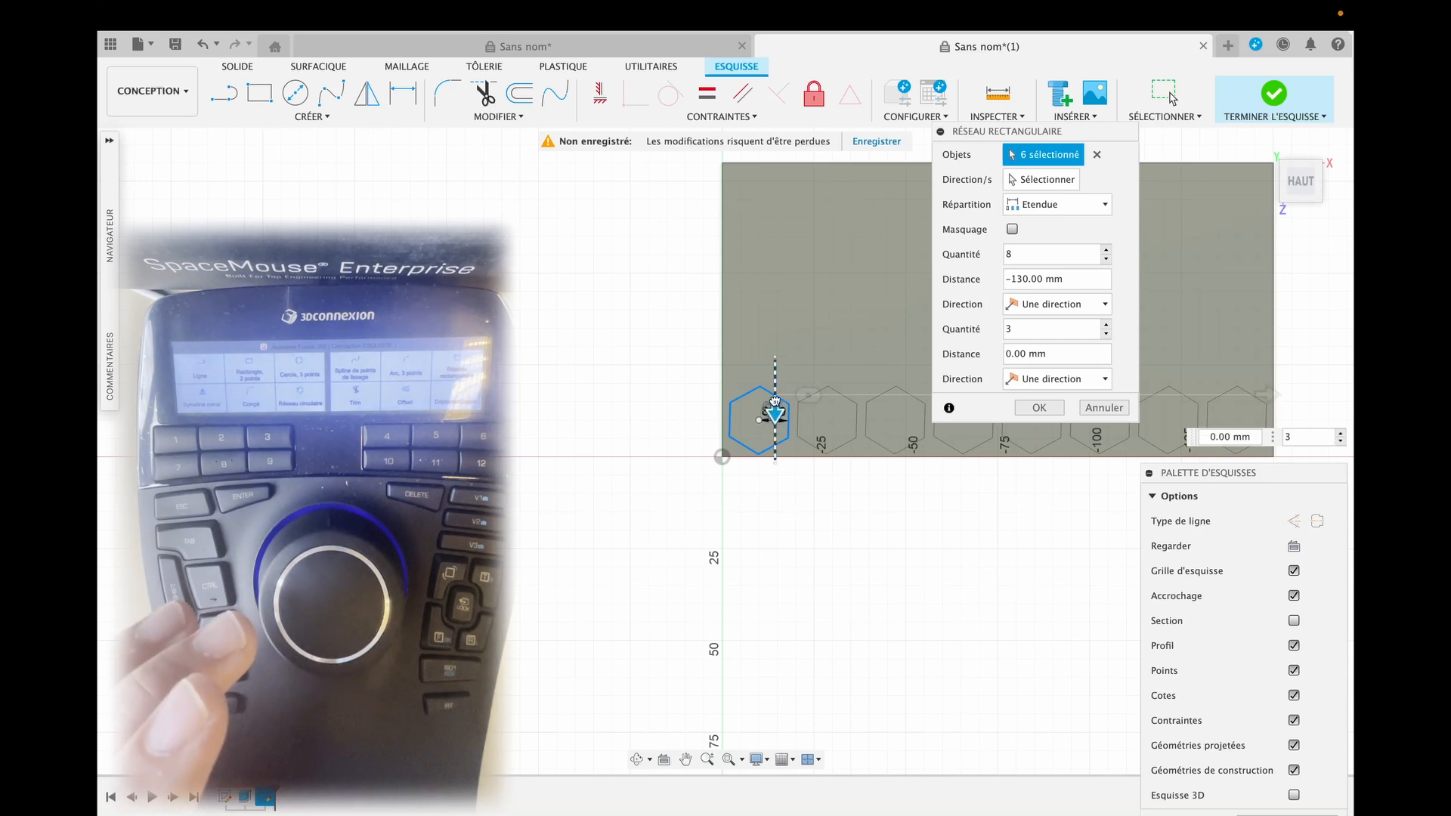
drag(774, 410, 754, 190)
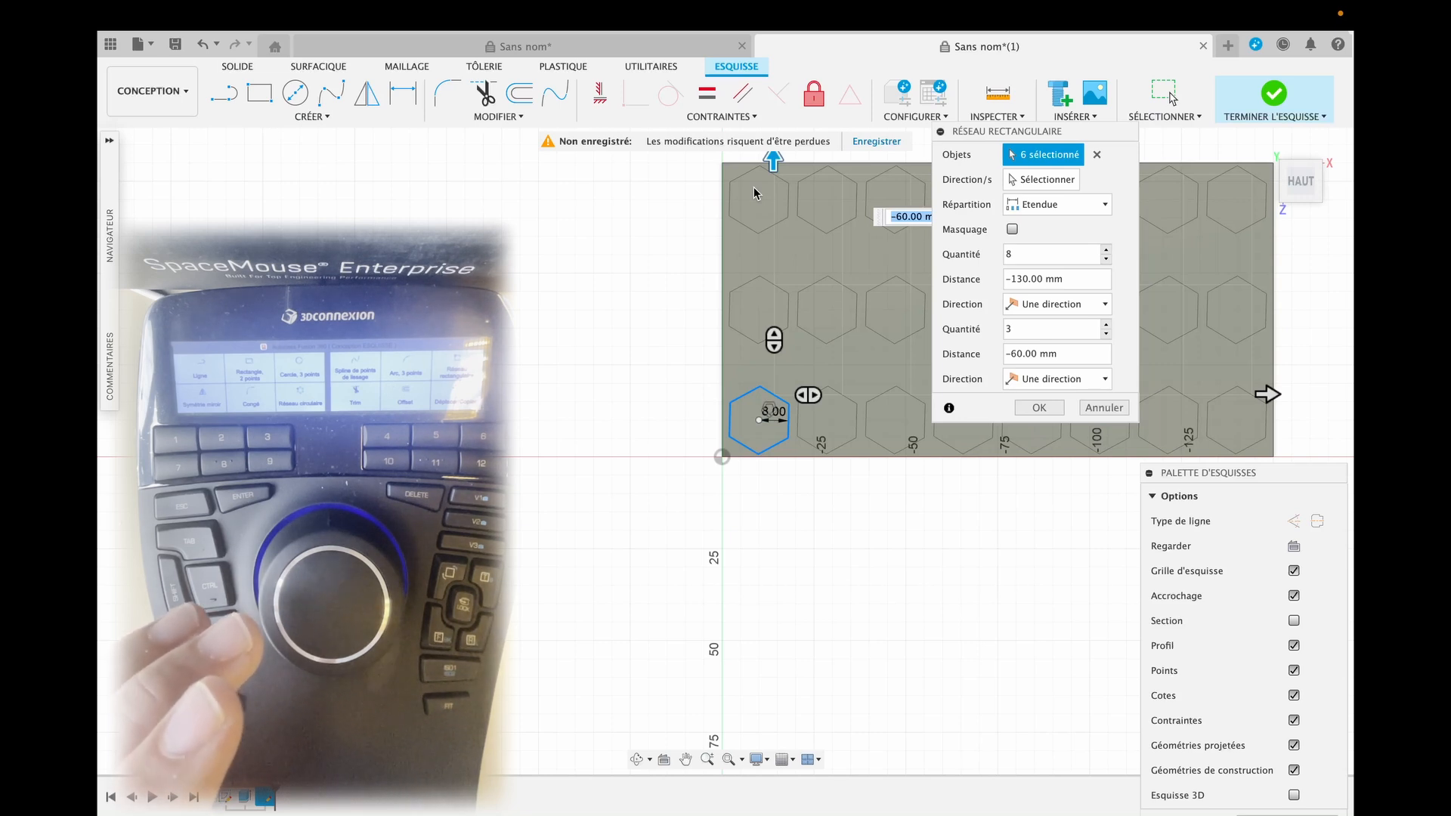
click(1039, 408)
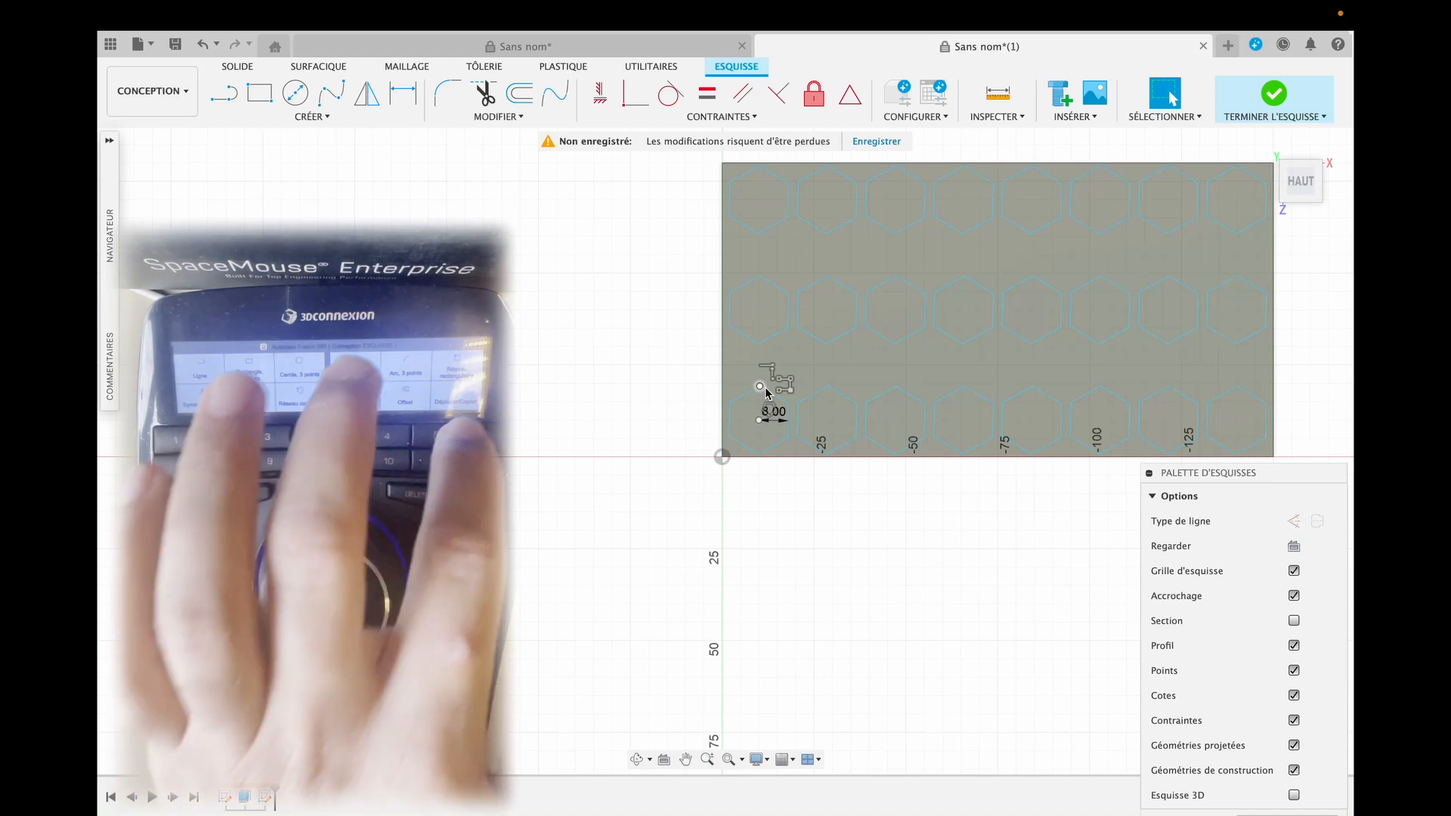
Copy the corner hexagon with Move/Copy, offset -9.5 mm in X and -14.929 mm in Y, between the first two rows
key(m)
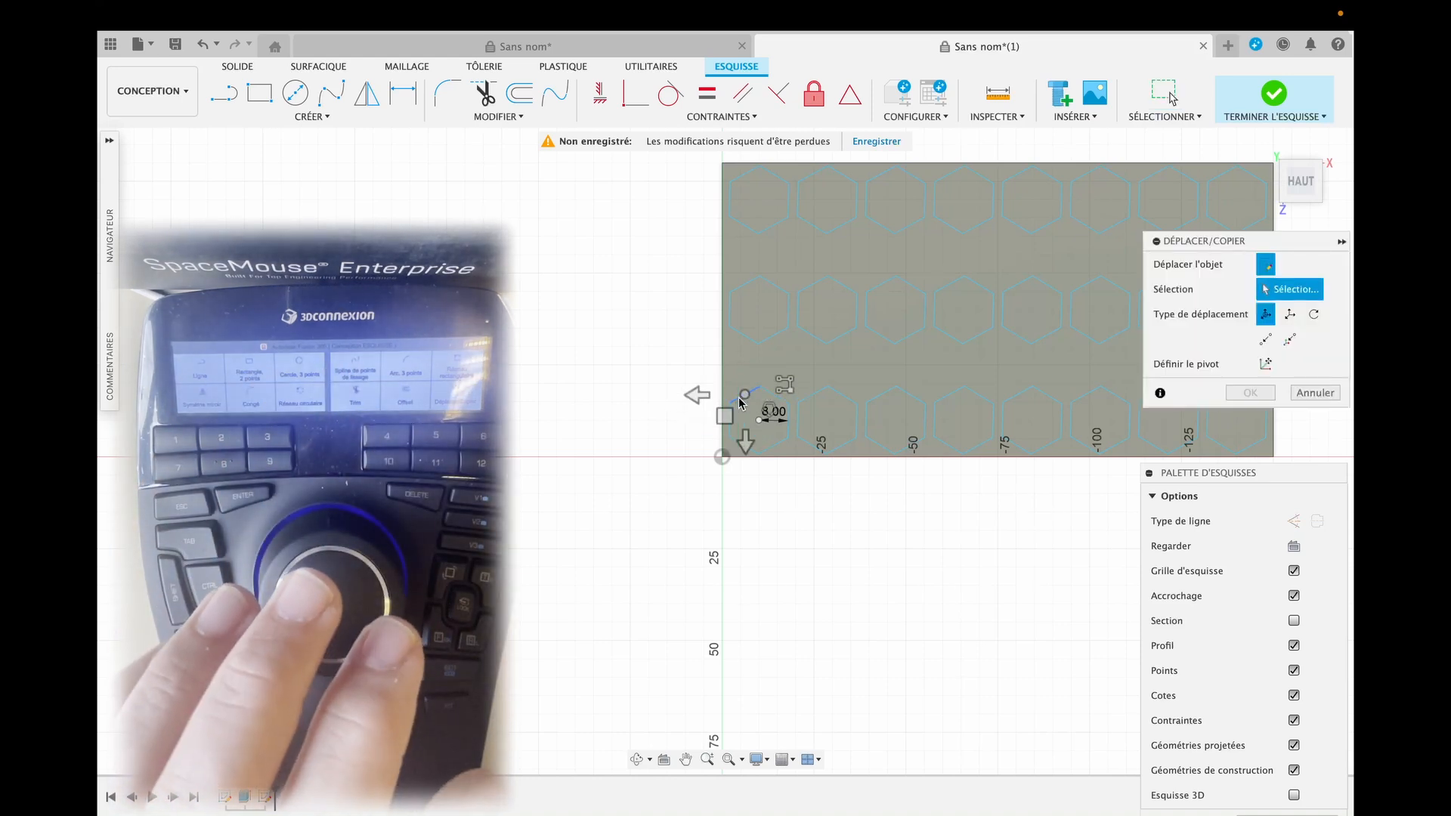
click(742, 402)
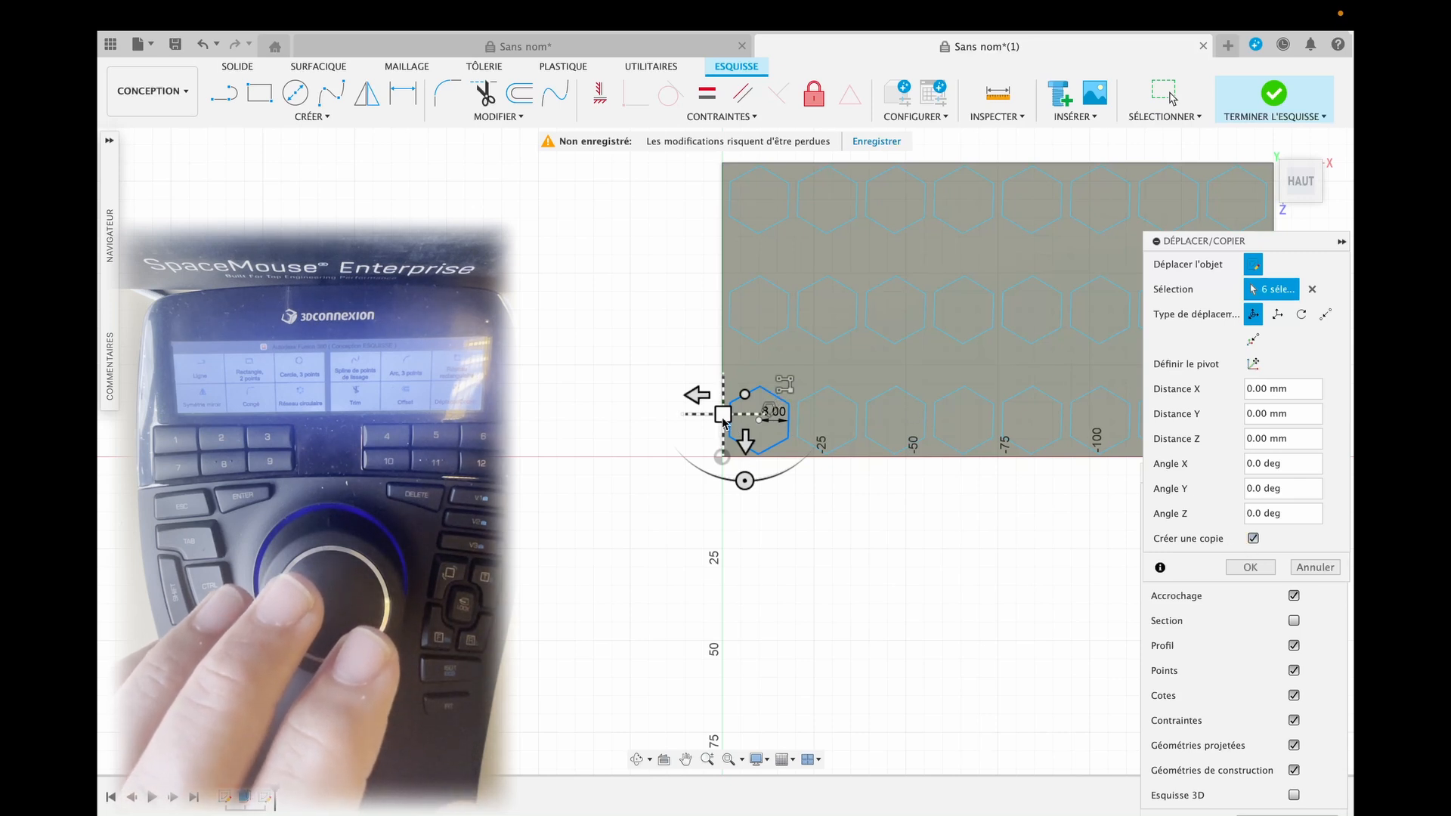
drag(723, 422, 757, 364)
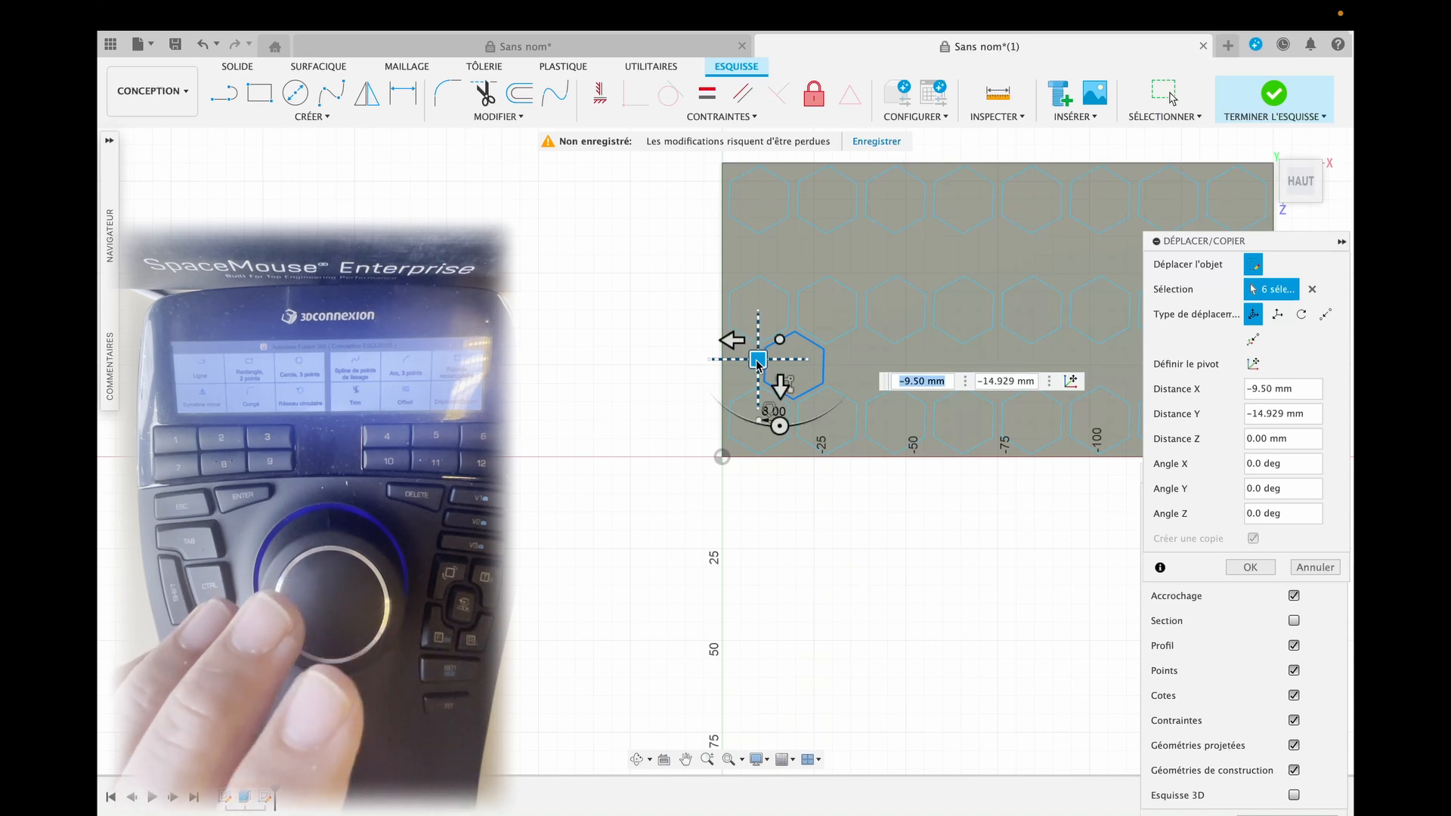
click(1251, 568)
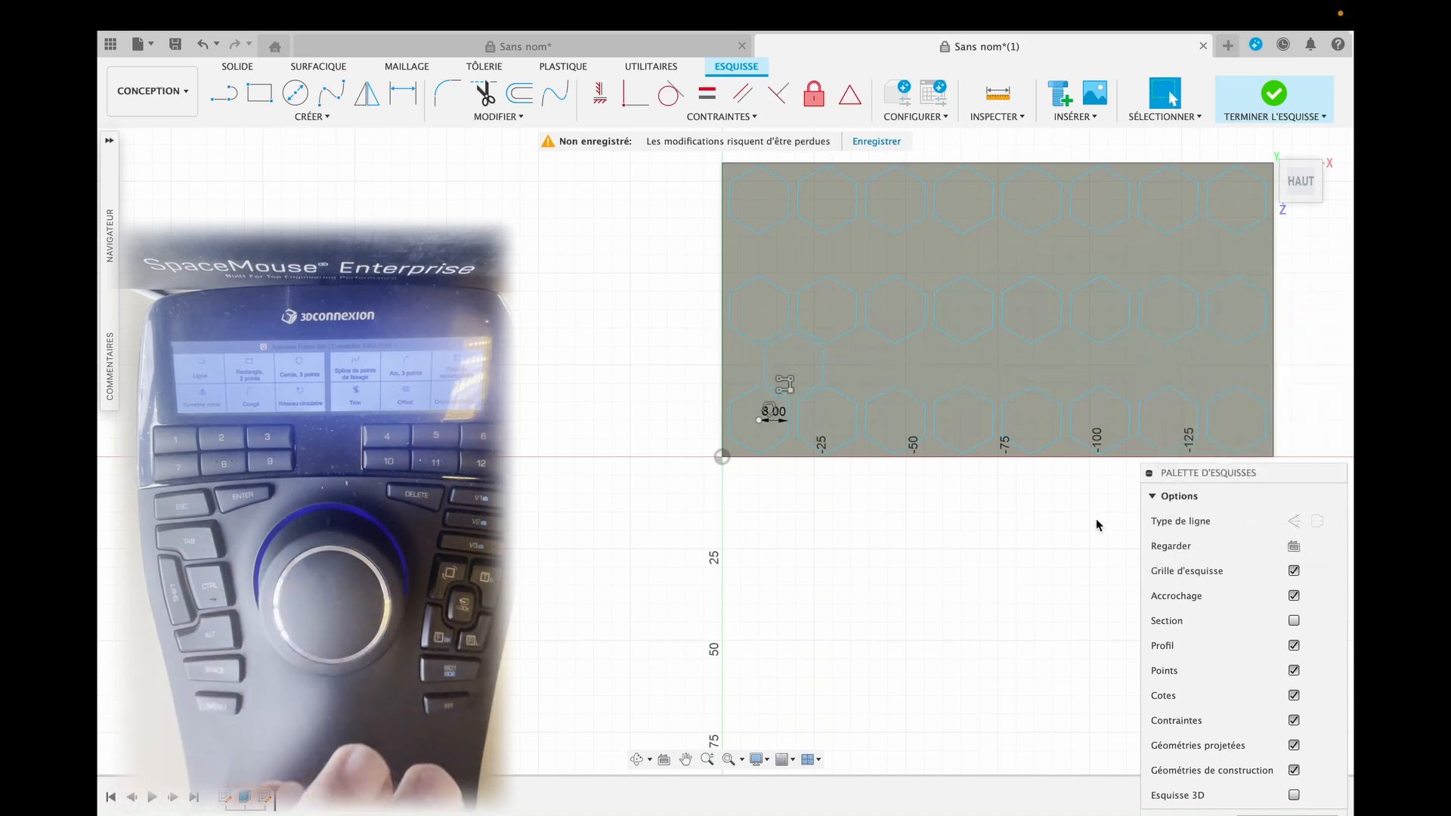
Start a rectangular pattern of the offset hexagon's six sides with 7 instances along the block's length
key(6)
click(810, 347)
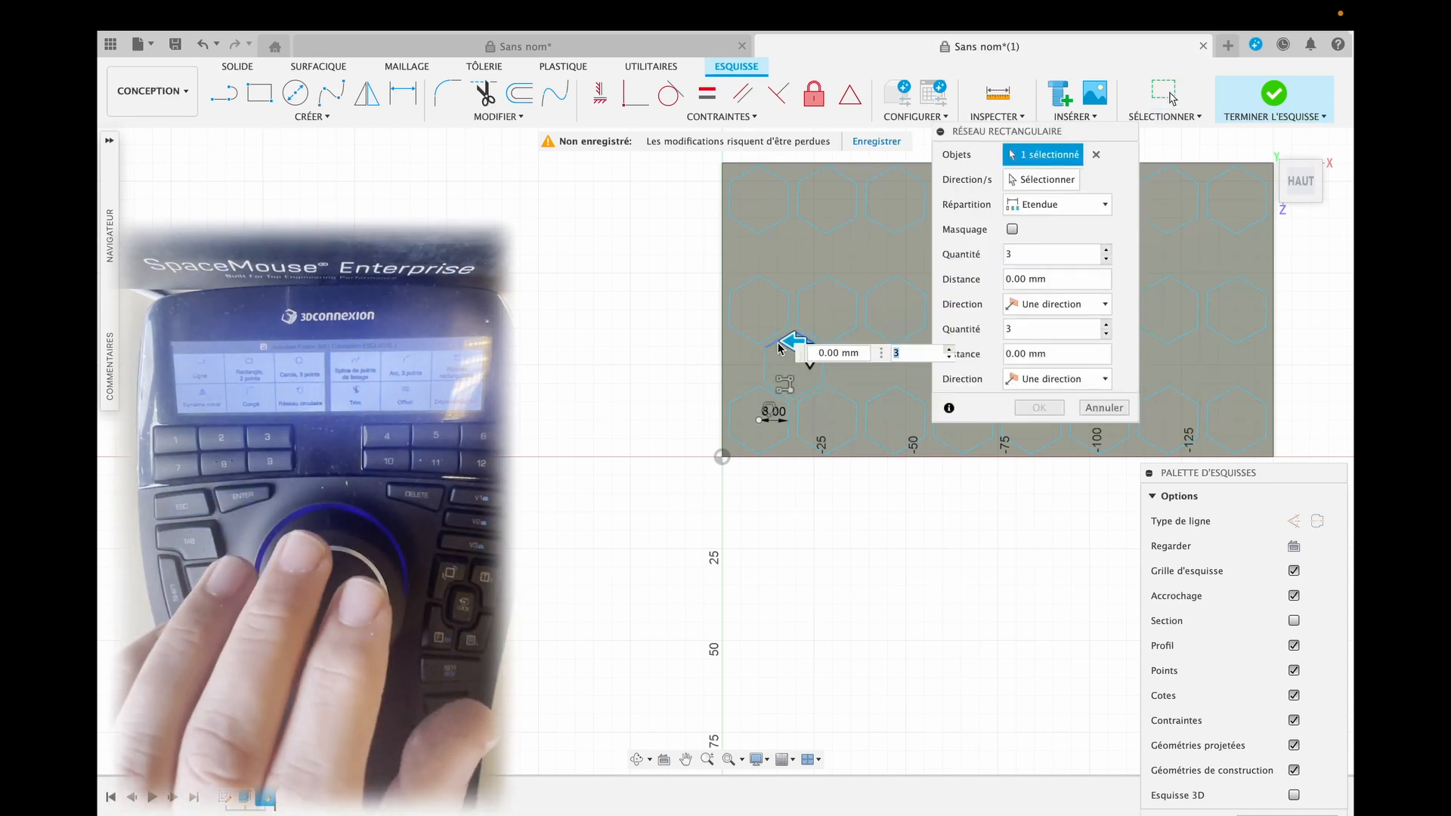
click(783, 398)
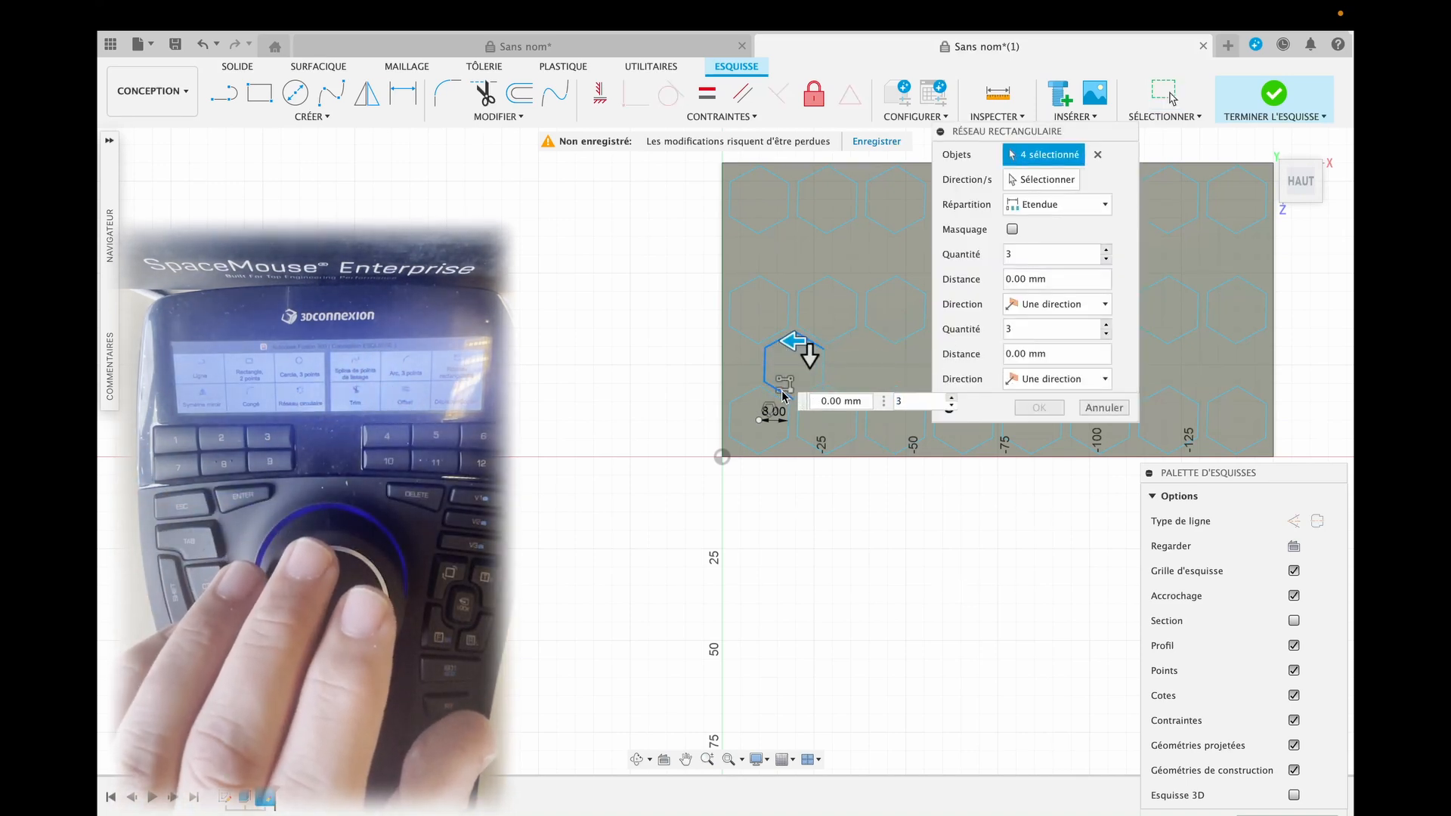
click(812, 388)
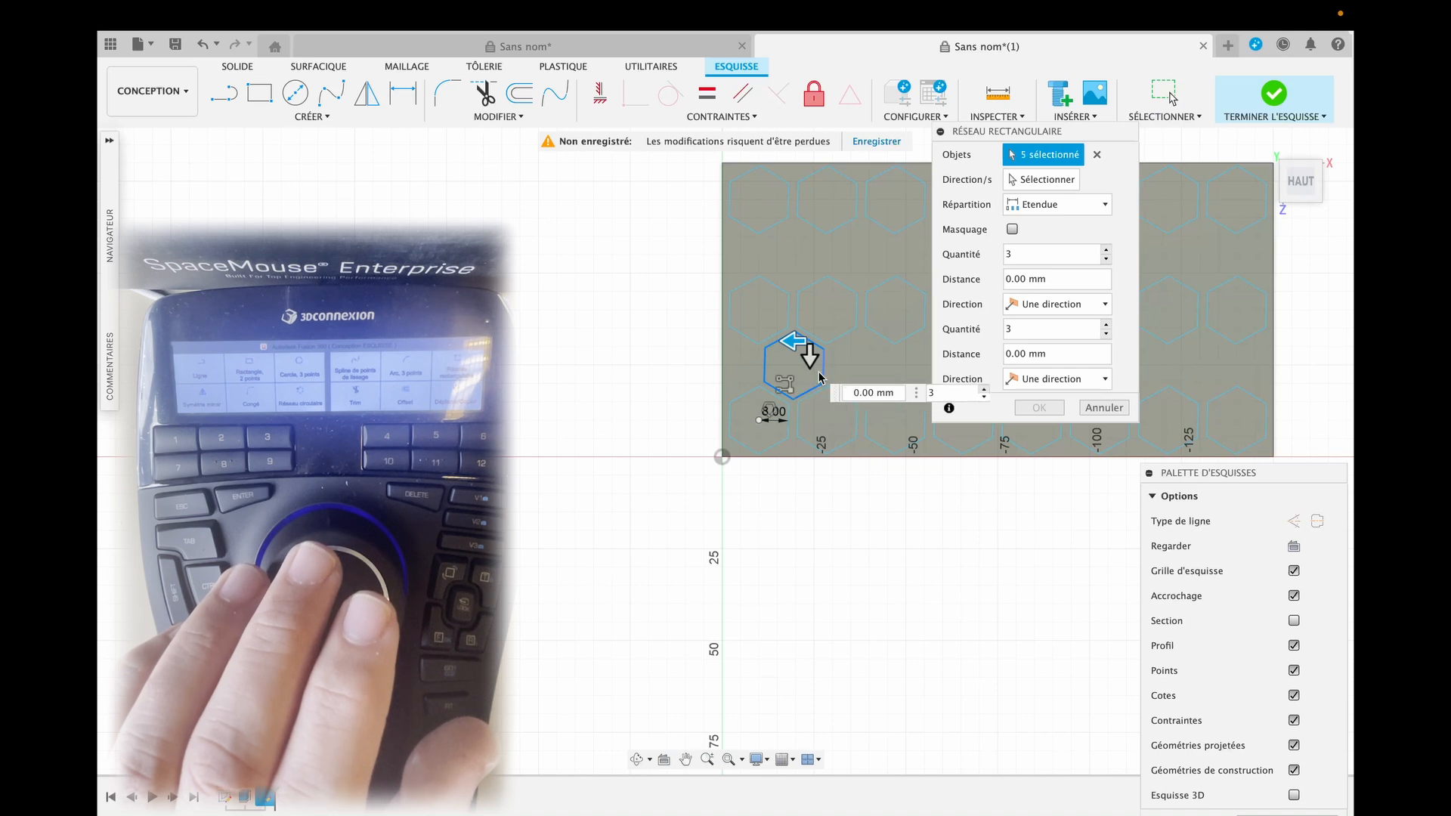
drag(799, 342, 1205, 326)
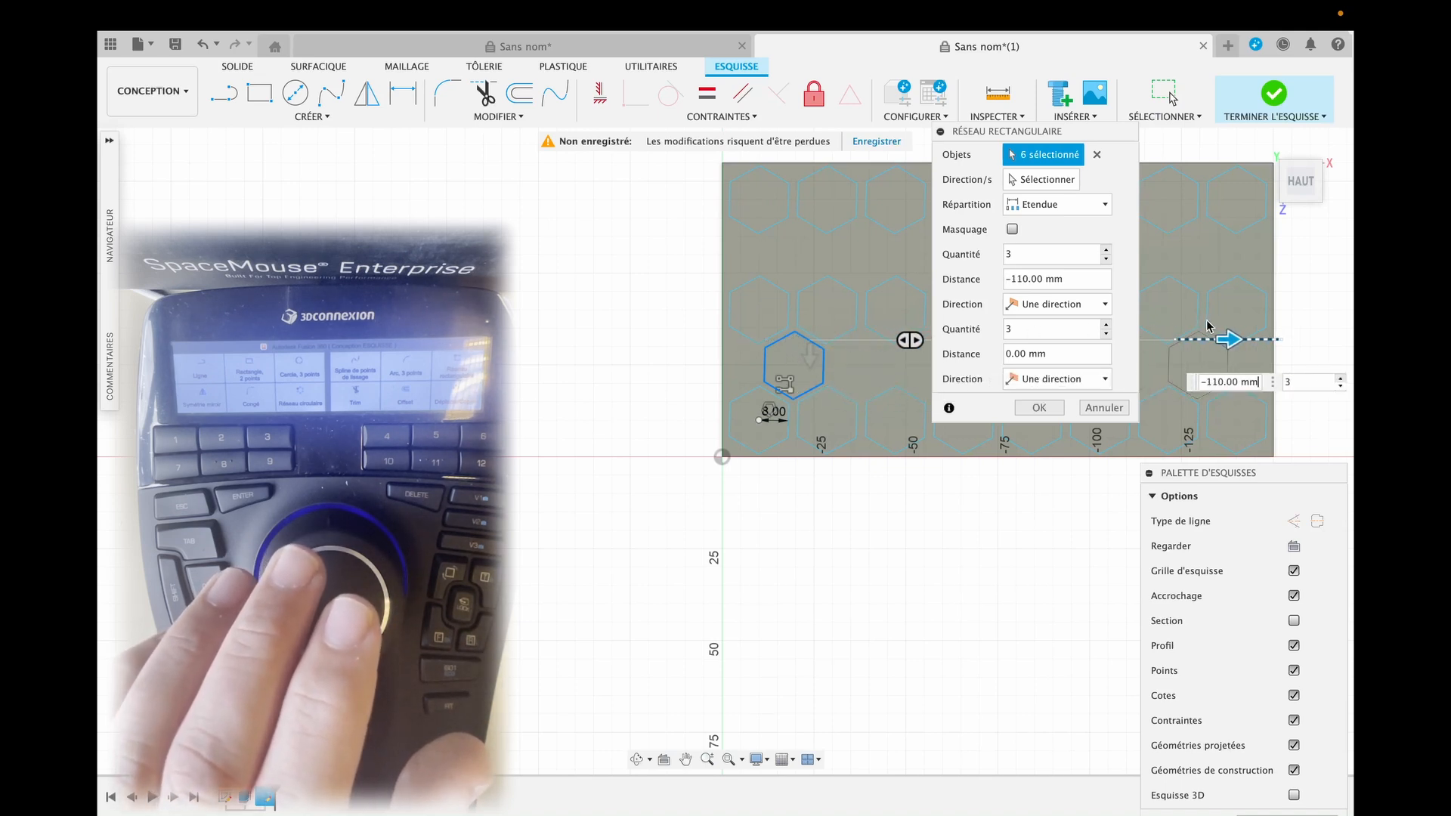
click(1107, 250)
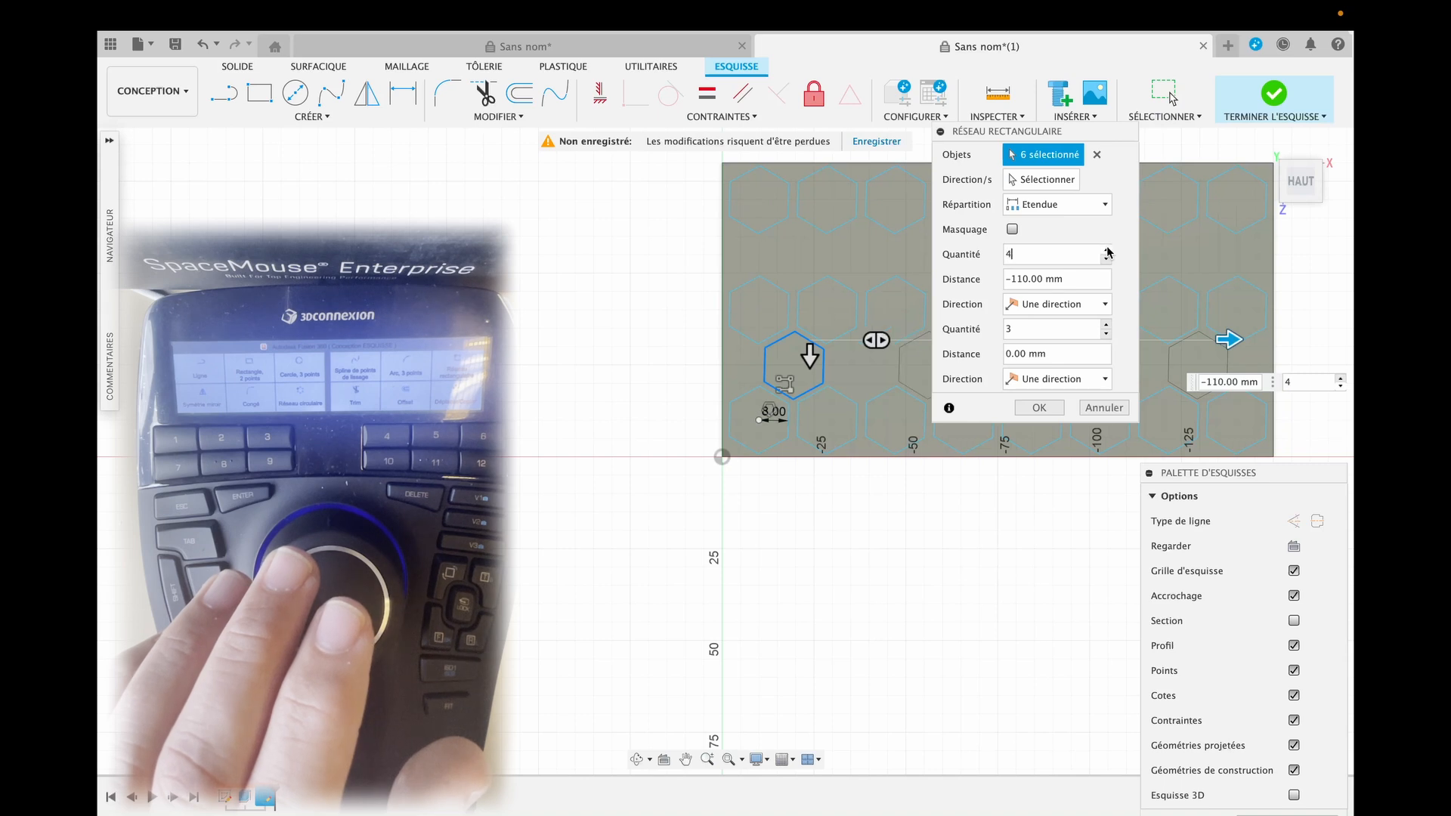
click(1107, 250)
click(1108, 250)
click(1107, 250)
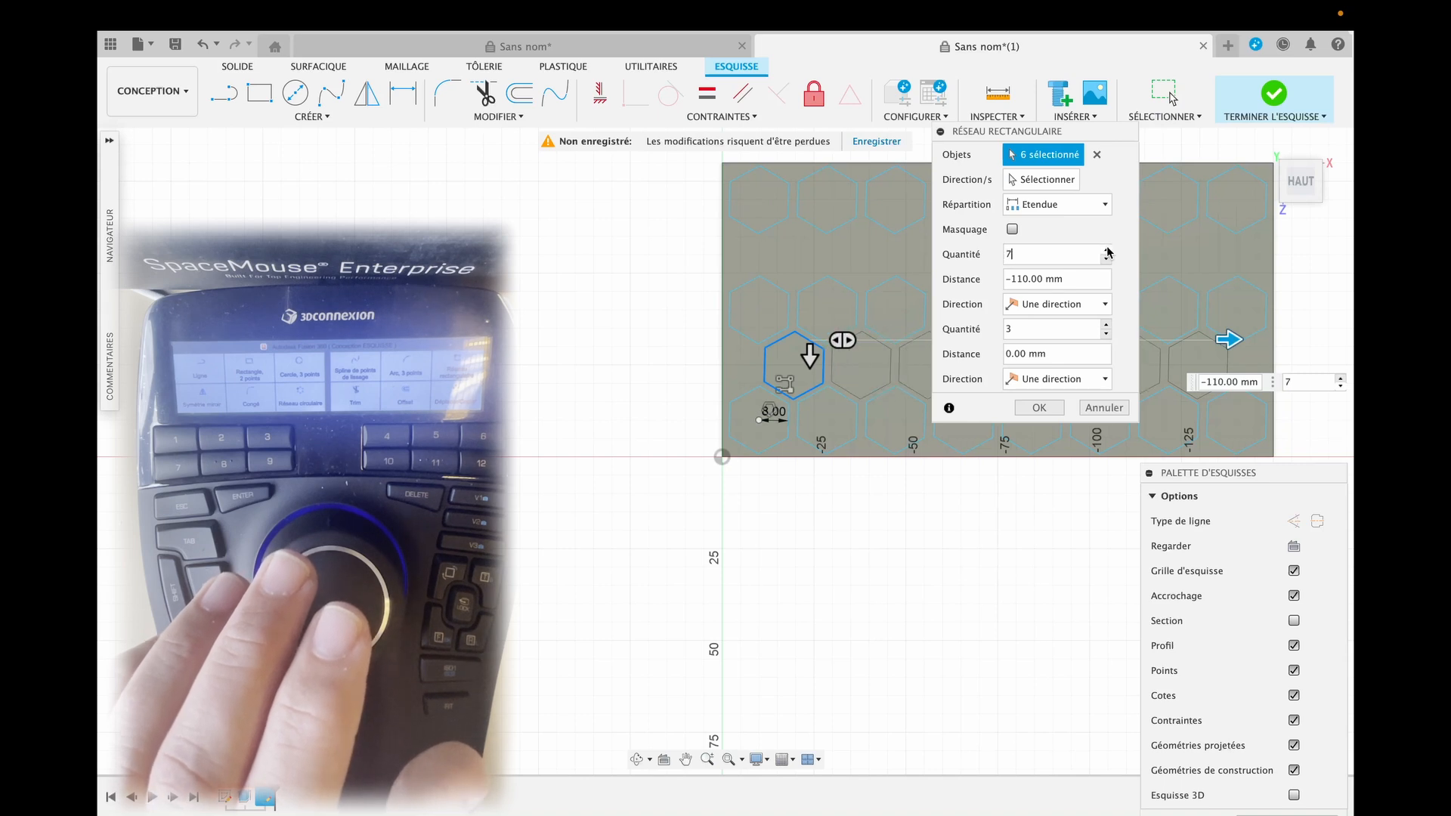
mouse_move(1086, 134)
mouse_down()
mouse_move(1004, 195)
mouse_move(1011, 468)
mouse_up()
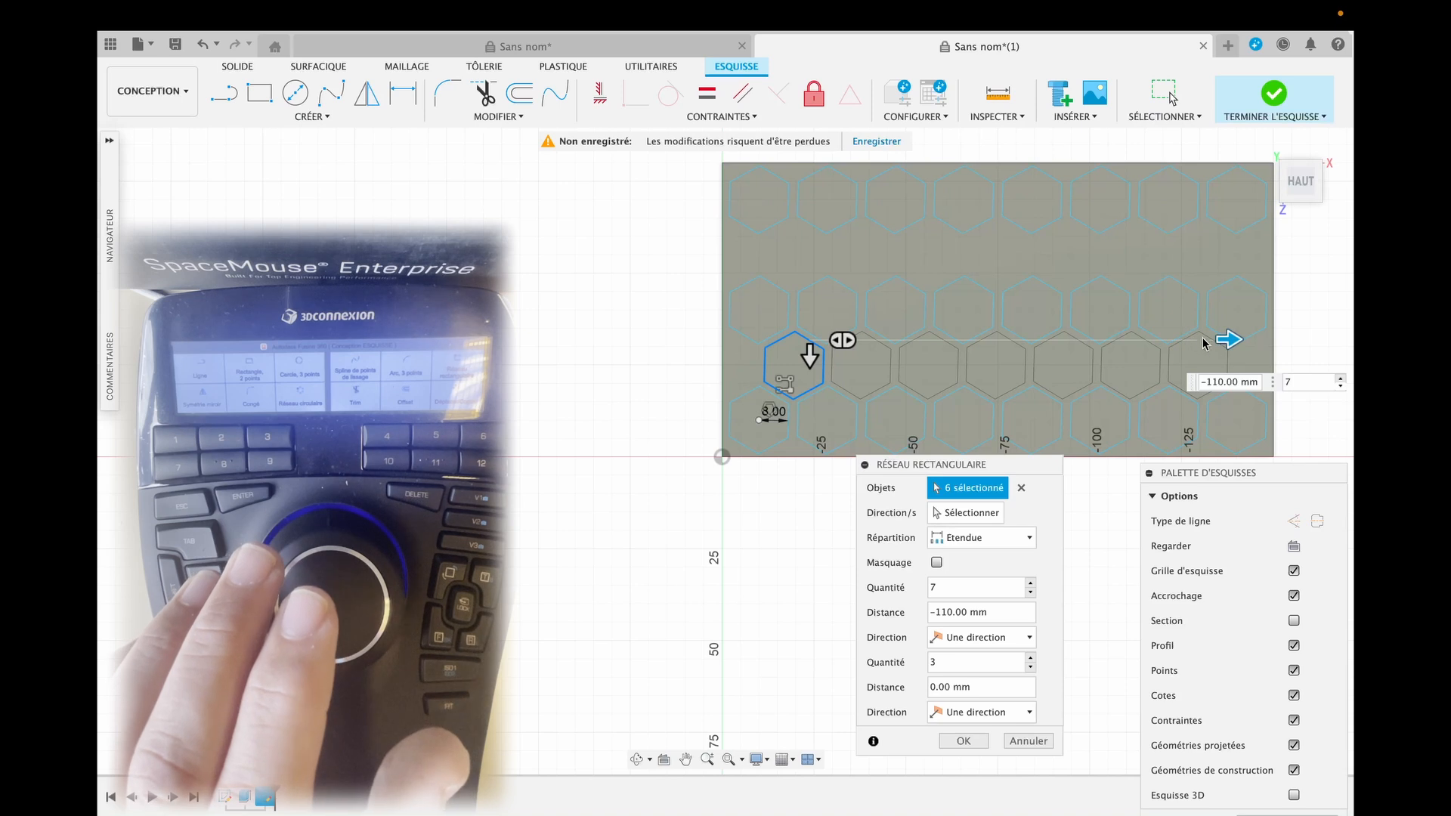
Set the pattern's lengthwise distance to -111 mm and create 2 instances over -30 mm across the block's width
click(1222, 381)
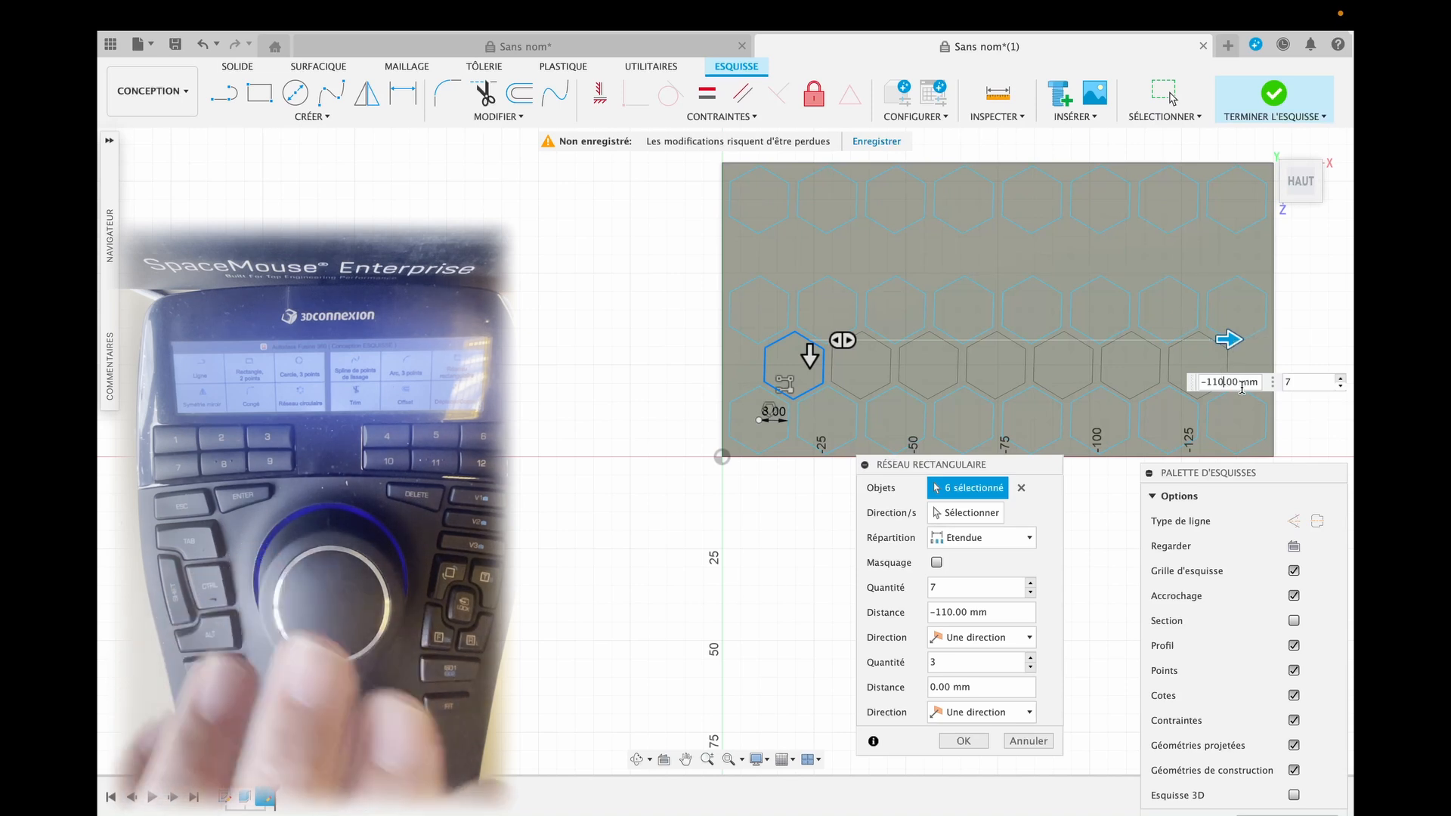
key(BackSpace)
text(1)
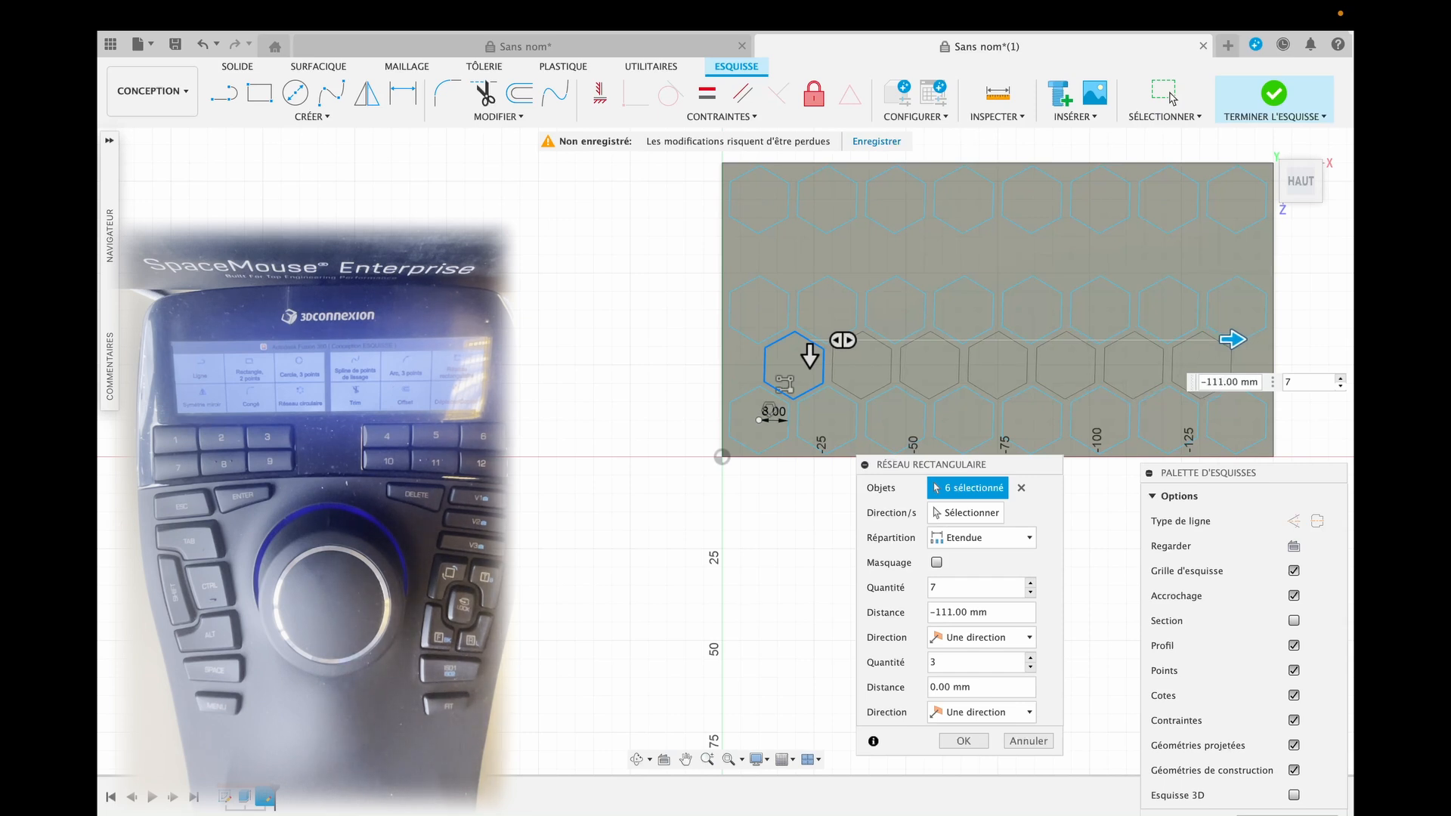
drag(810, 355, 796, 241)
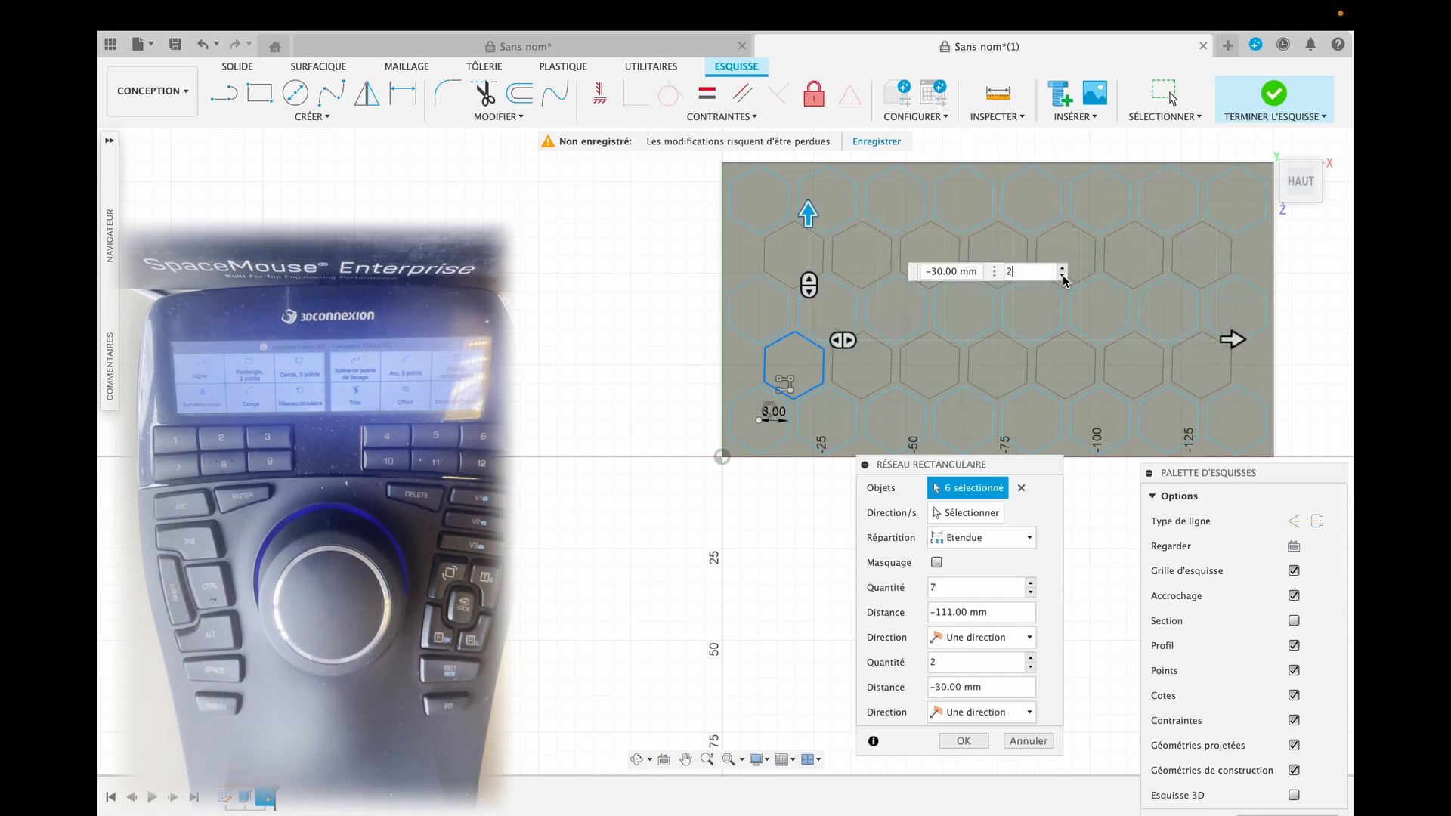
key(Return)
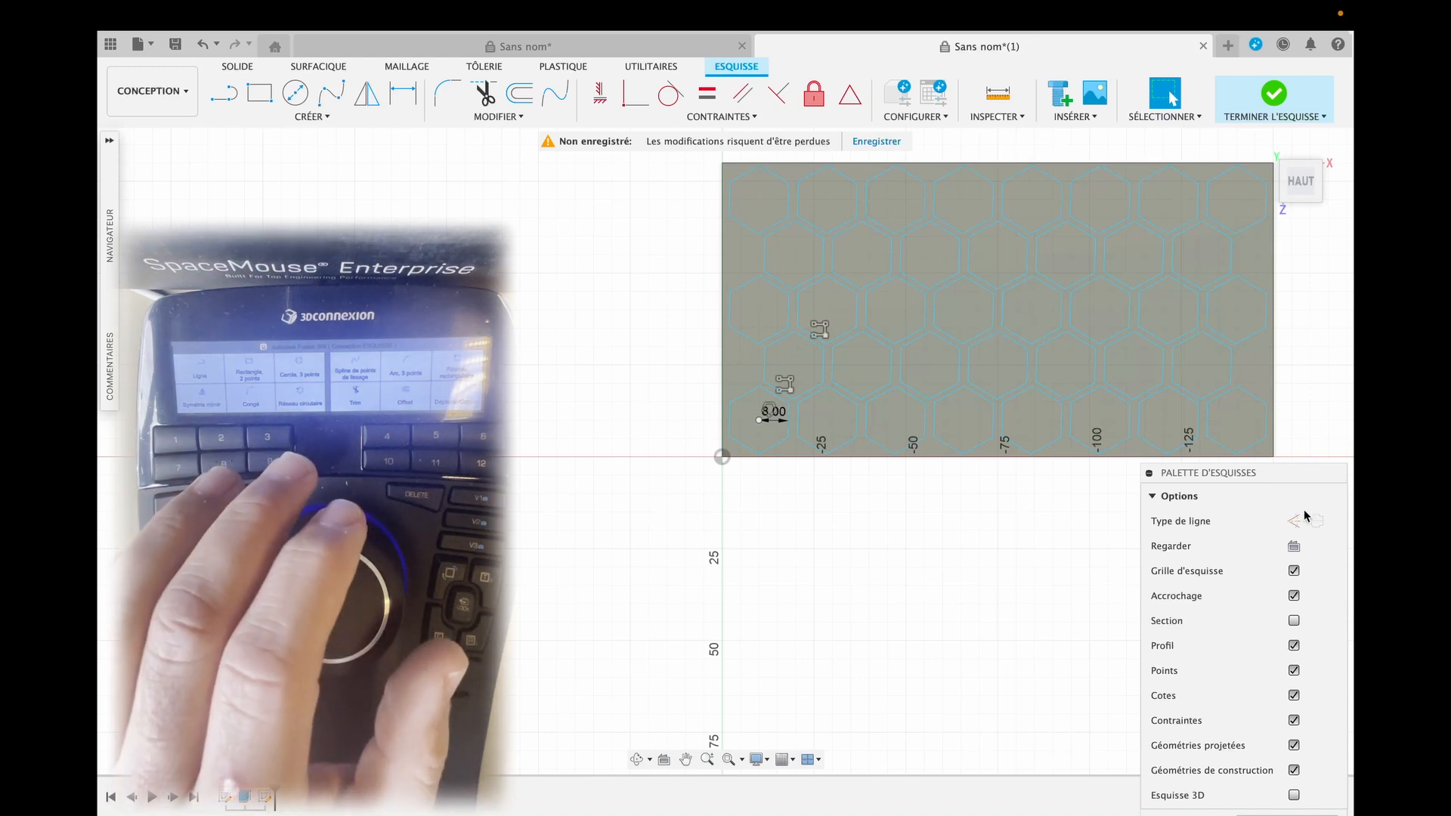
Finish the honeycomb sketch on the block's top face
click(1256, 365)
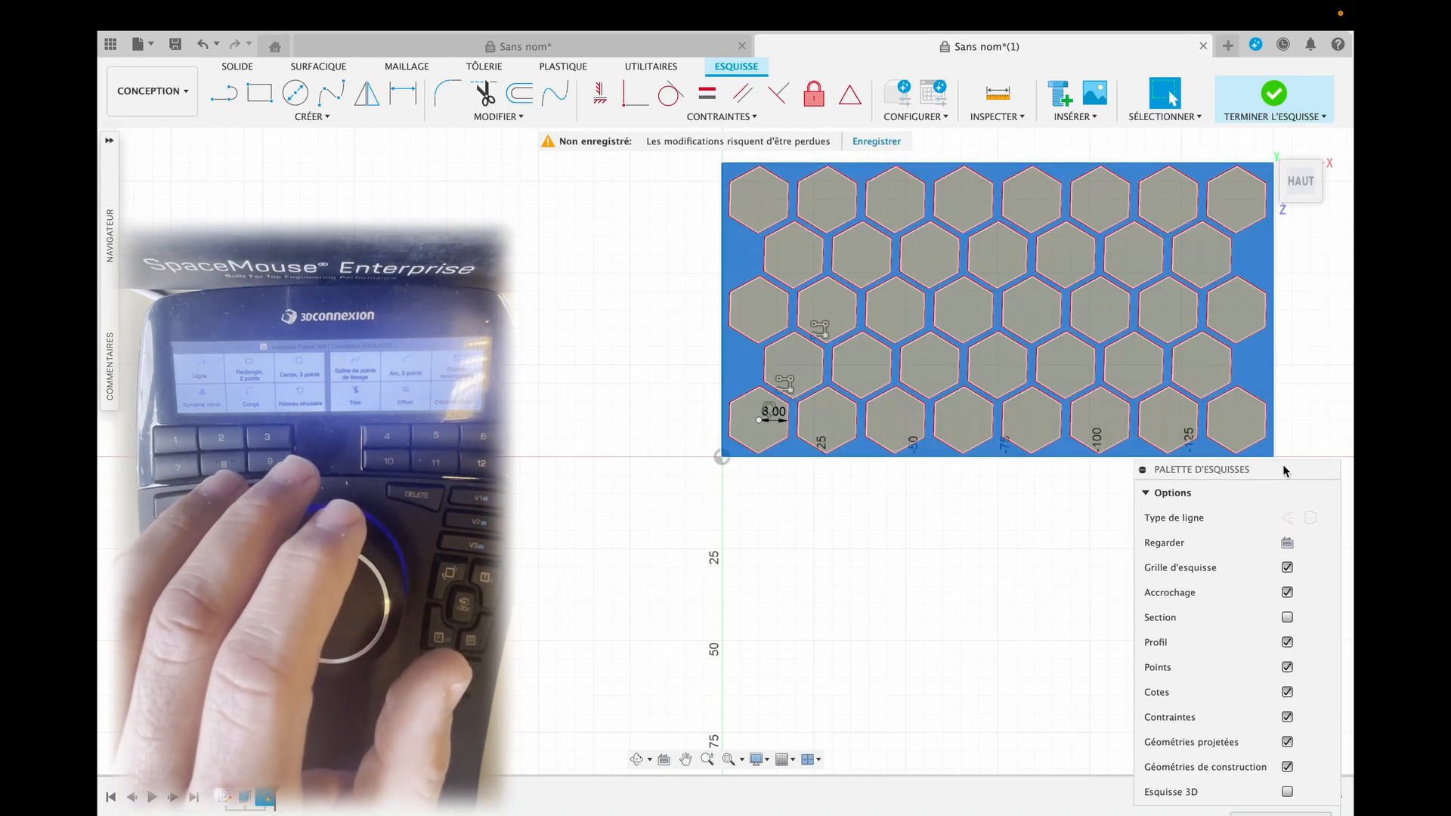
click(1218, 713)
click(1227, 601)
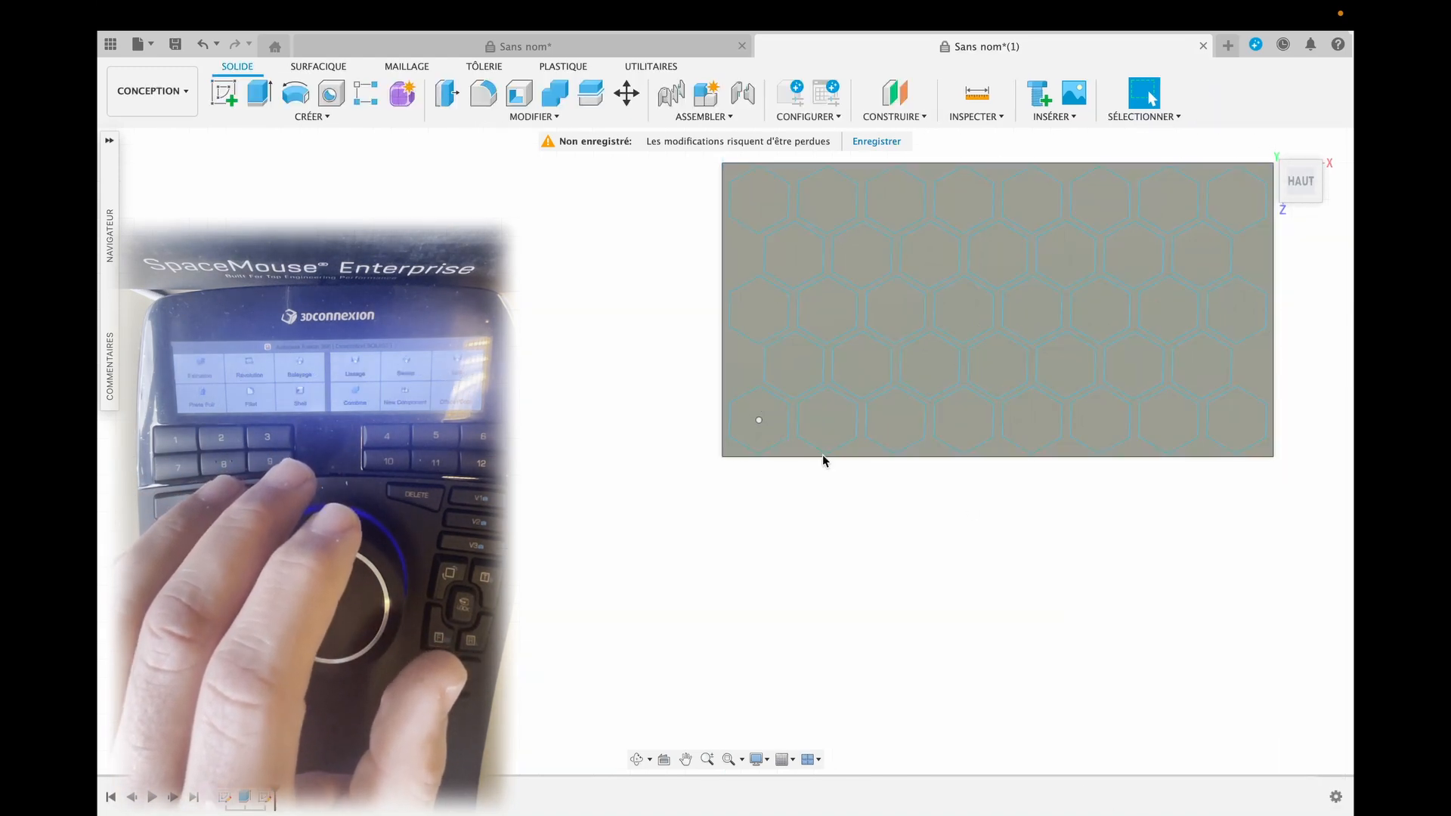
Extrude all the honeycomb hexagons -25 mm as a cut into the block
key(e)
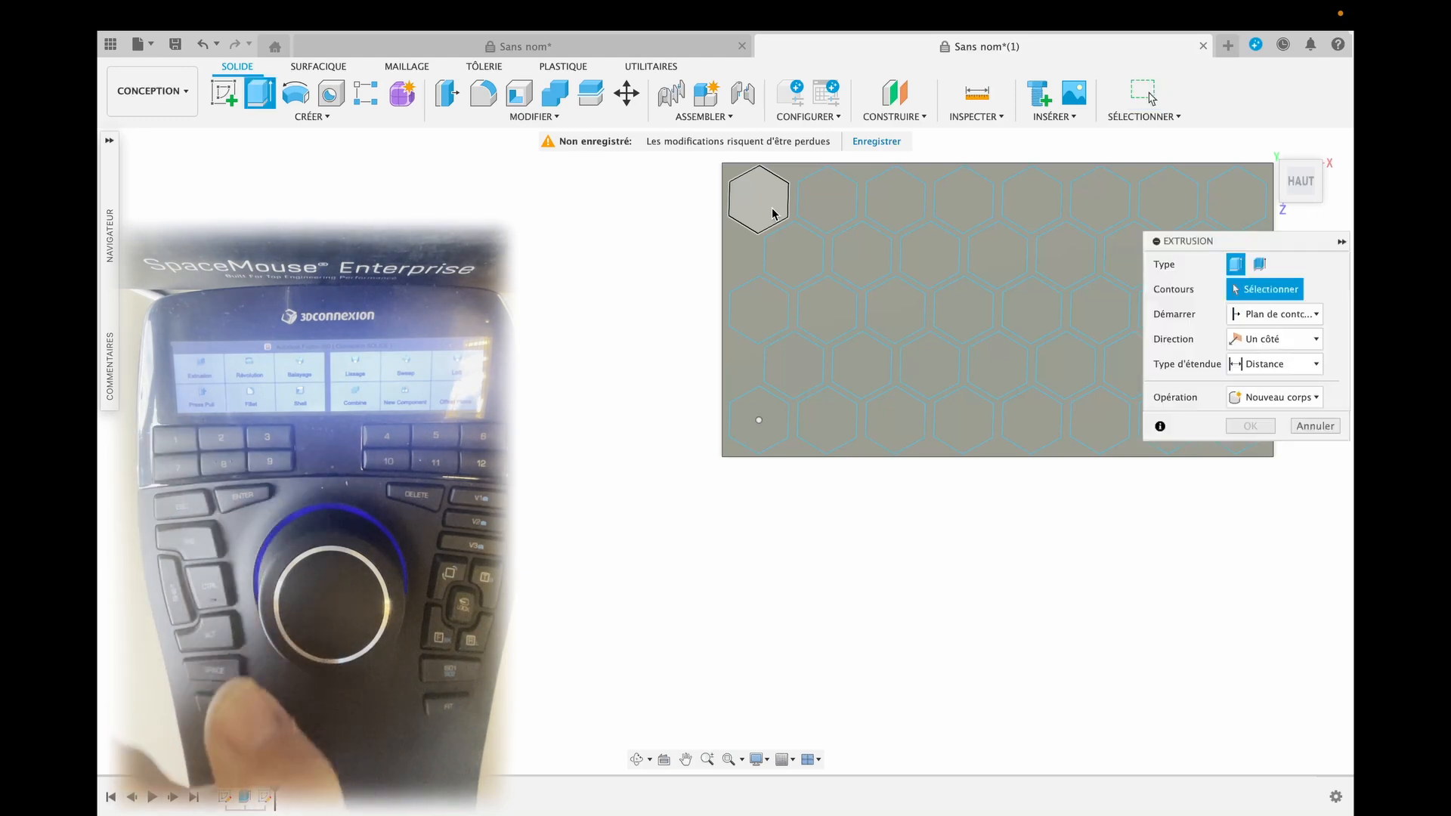
click(771, 212)
click(826, 198)
click(791, 278)
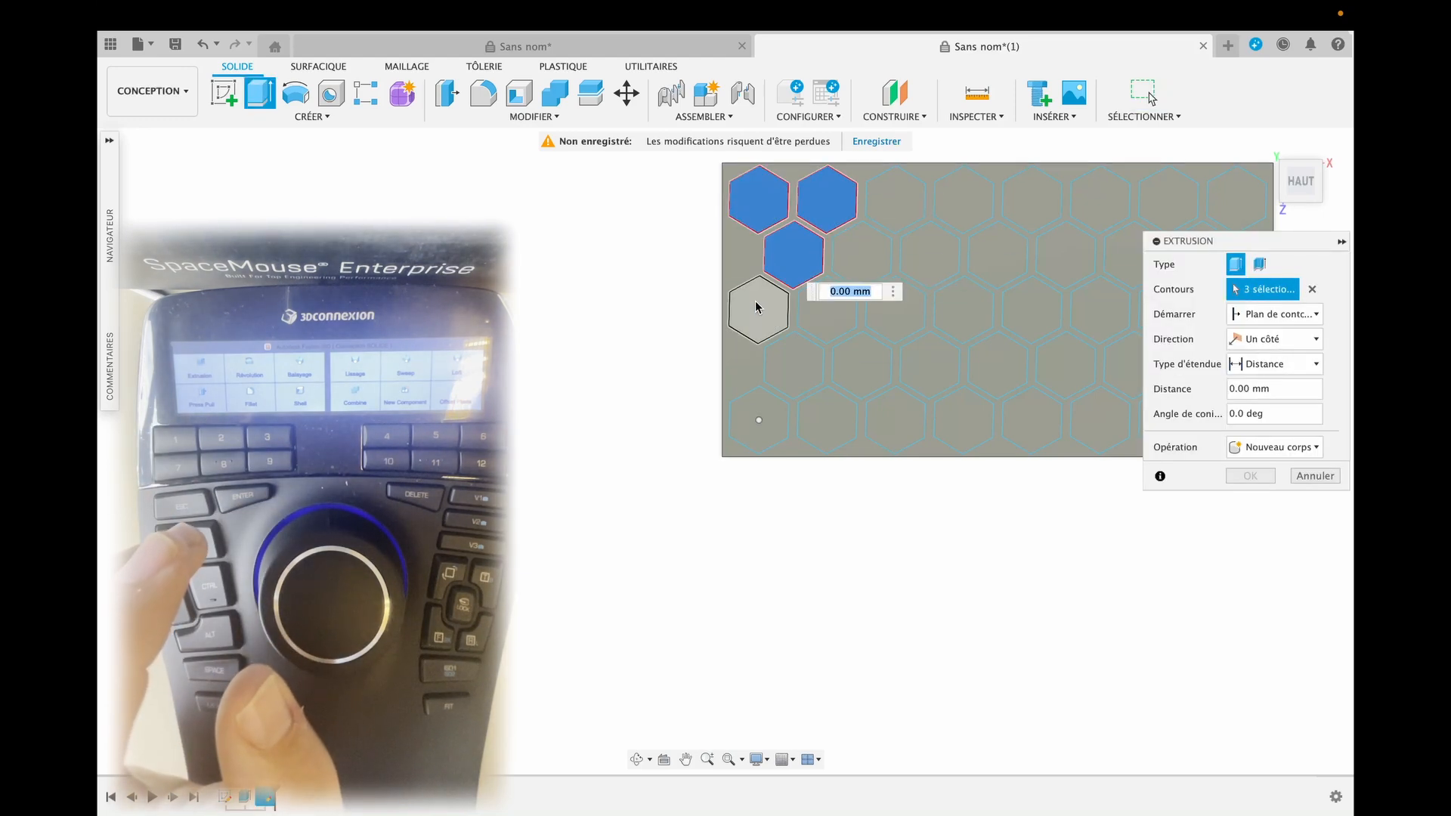
click(762, 312)
click(825, 314)
click(794, 363)
click(771, 424)
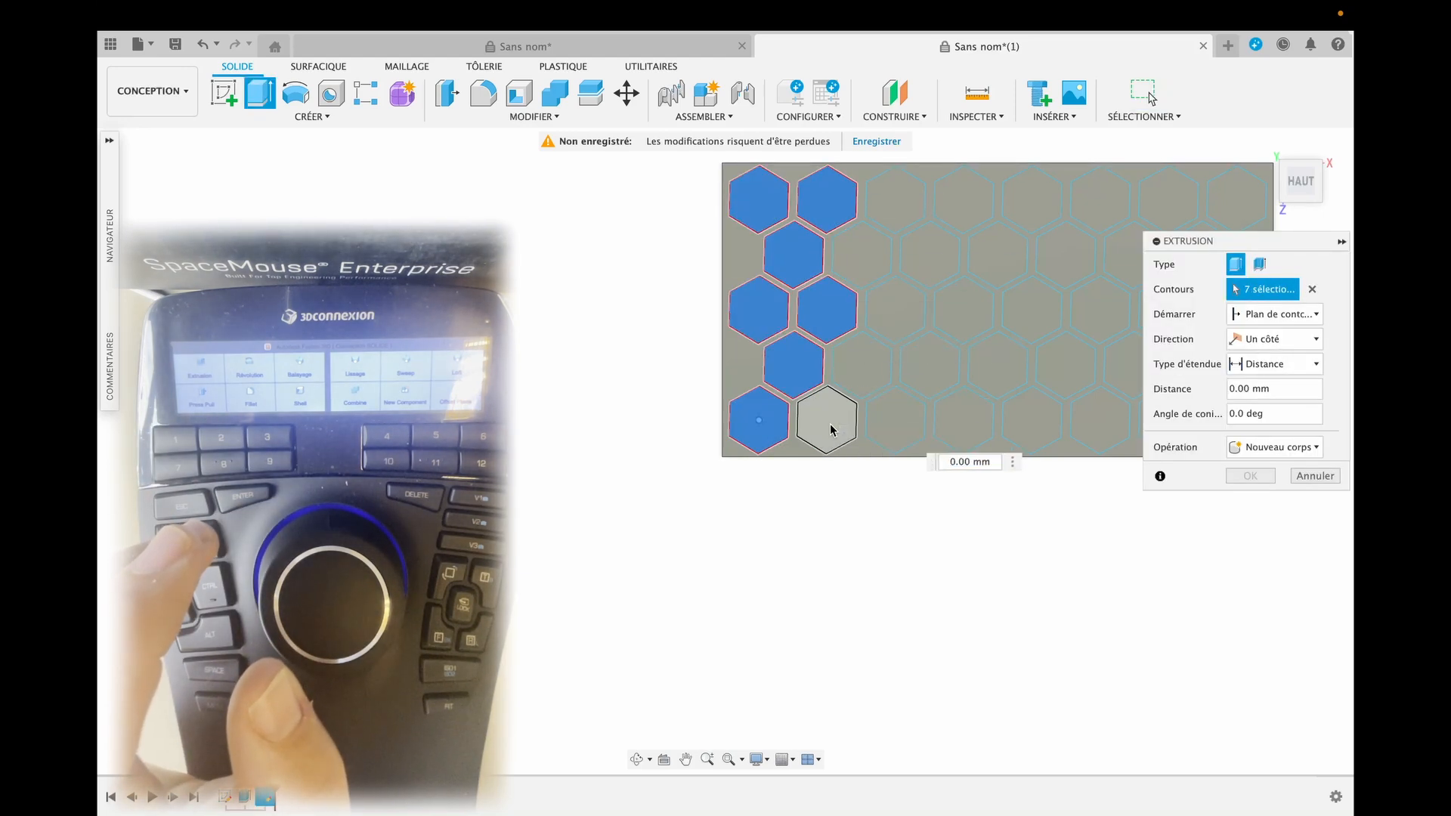
click(828, 417)
click(863, 363)
click(895, 309)
click(862, 254)
click(894, 199)
click(963, 203)
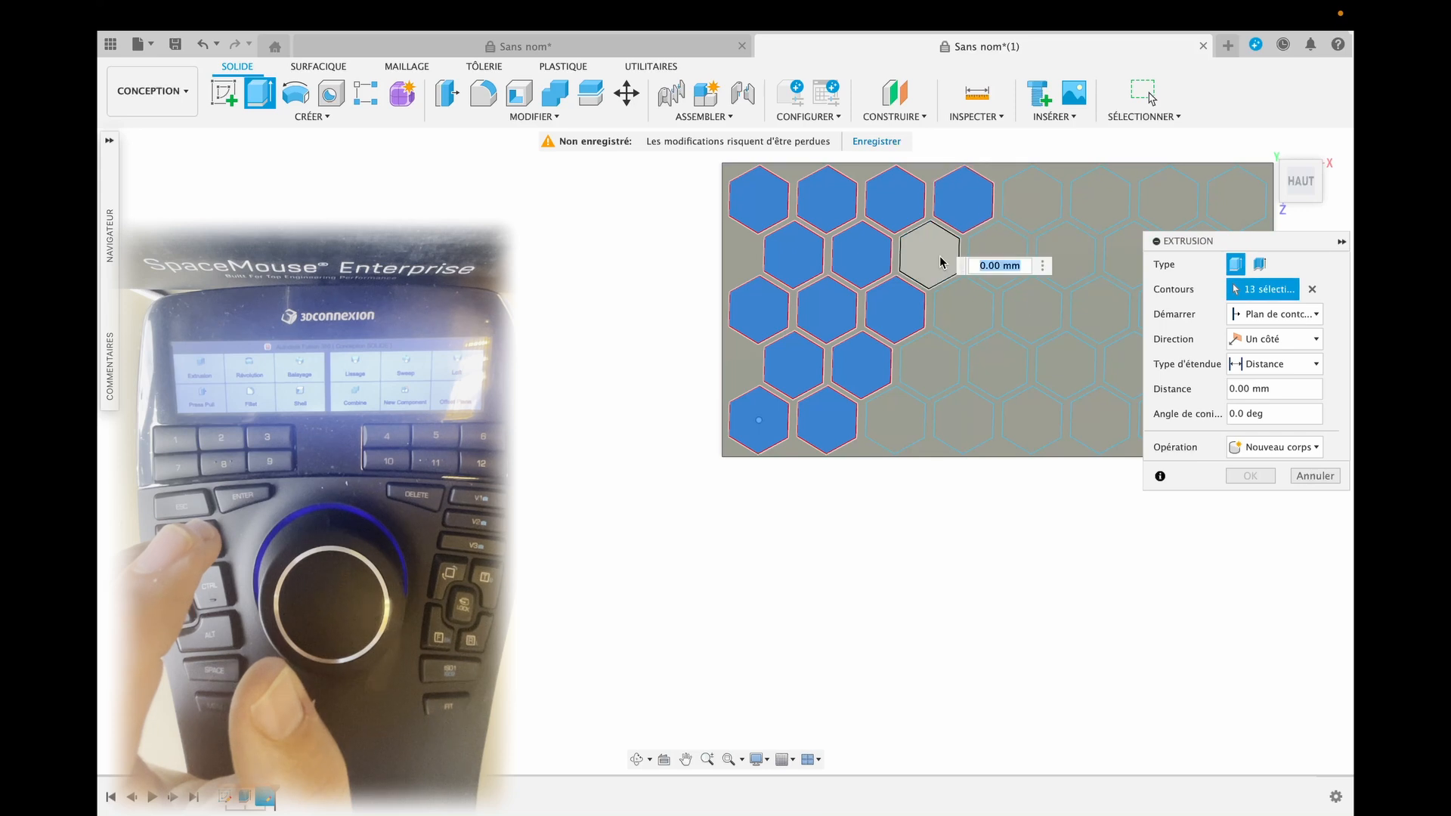
click(937, 259)
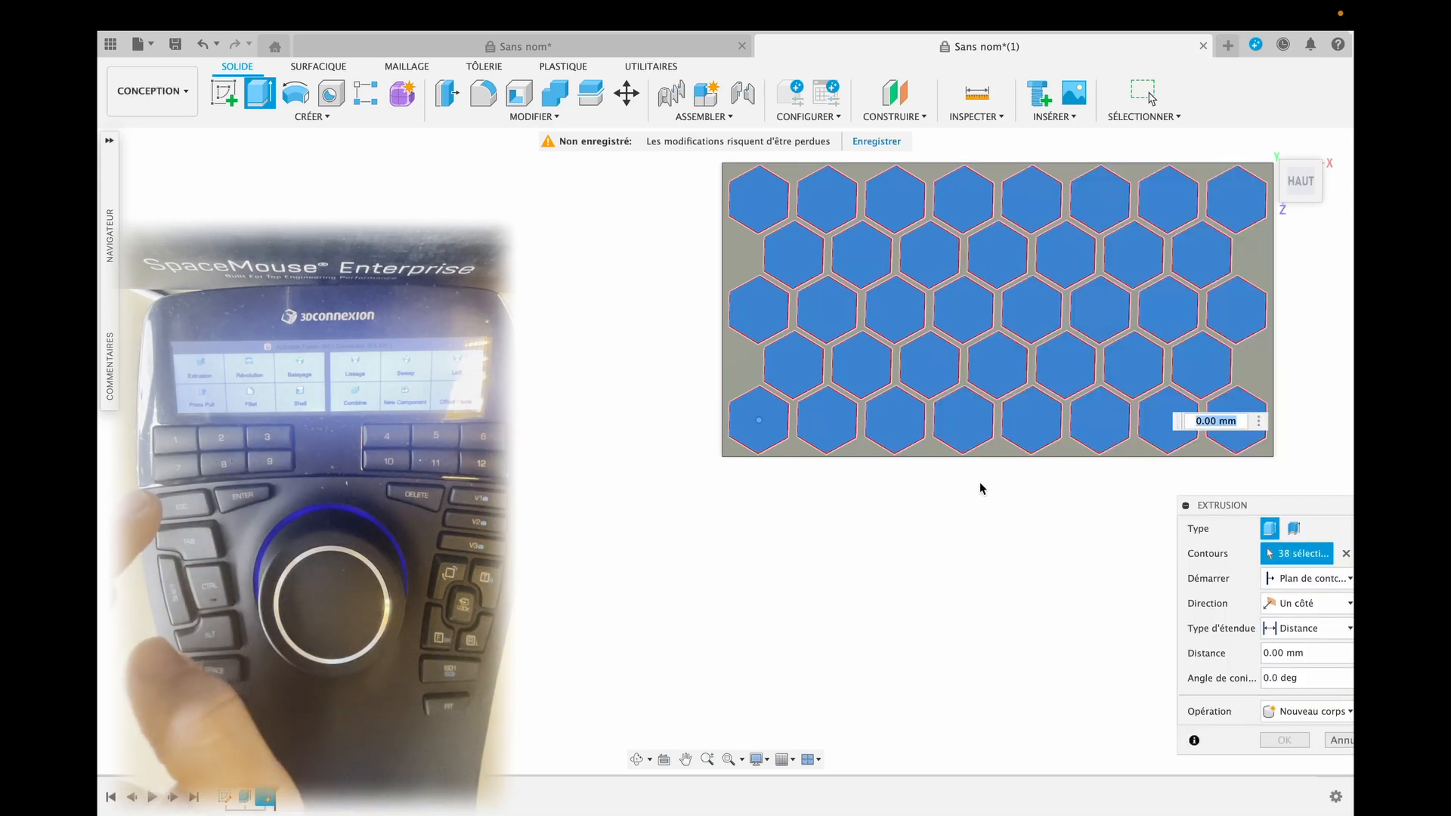
click(639, 757)
drag(735, 654, 763, 573)
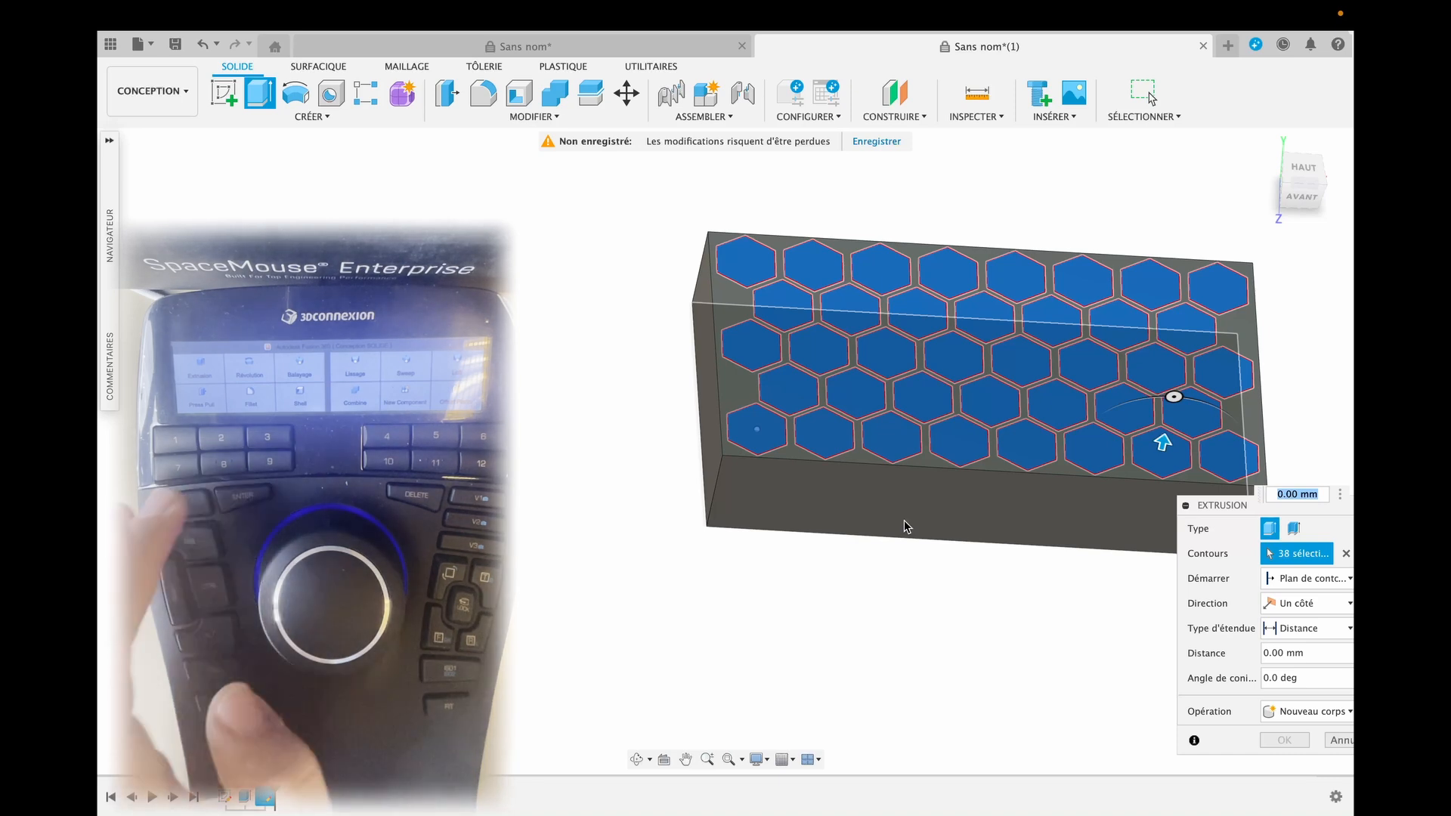
drag(1162, 465, 1141, 504)
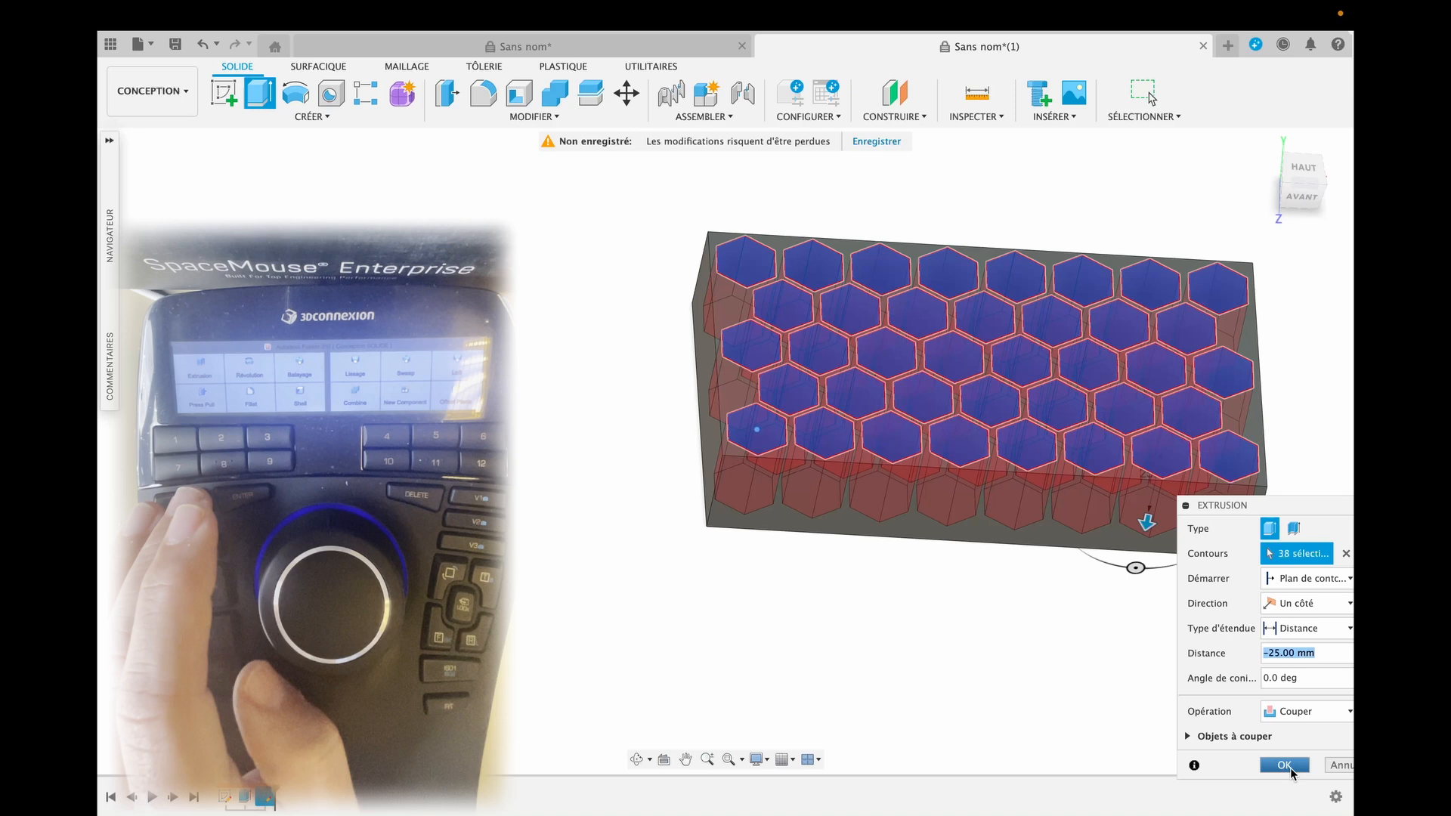
click(1290, 767)
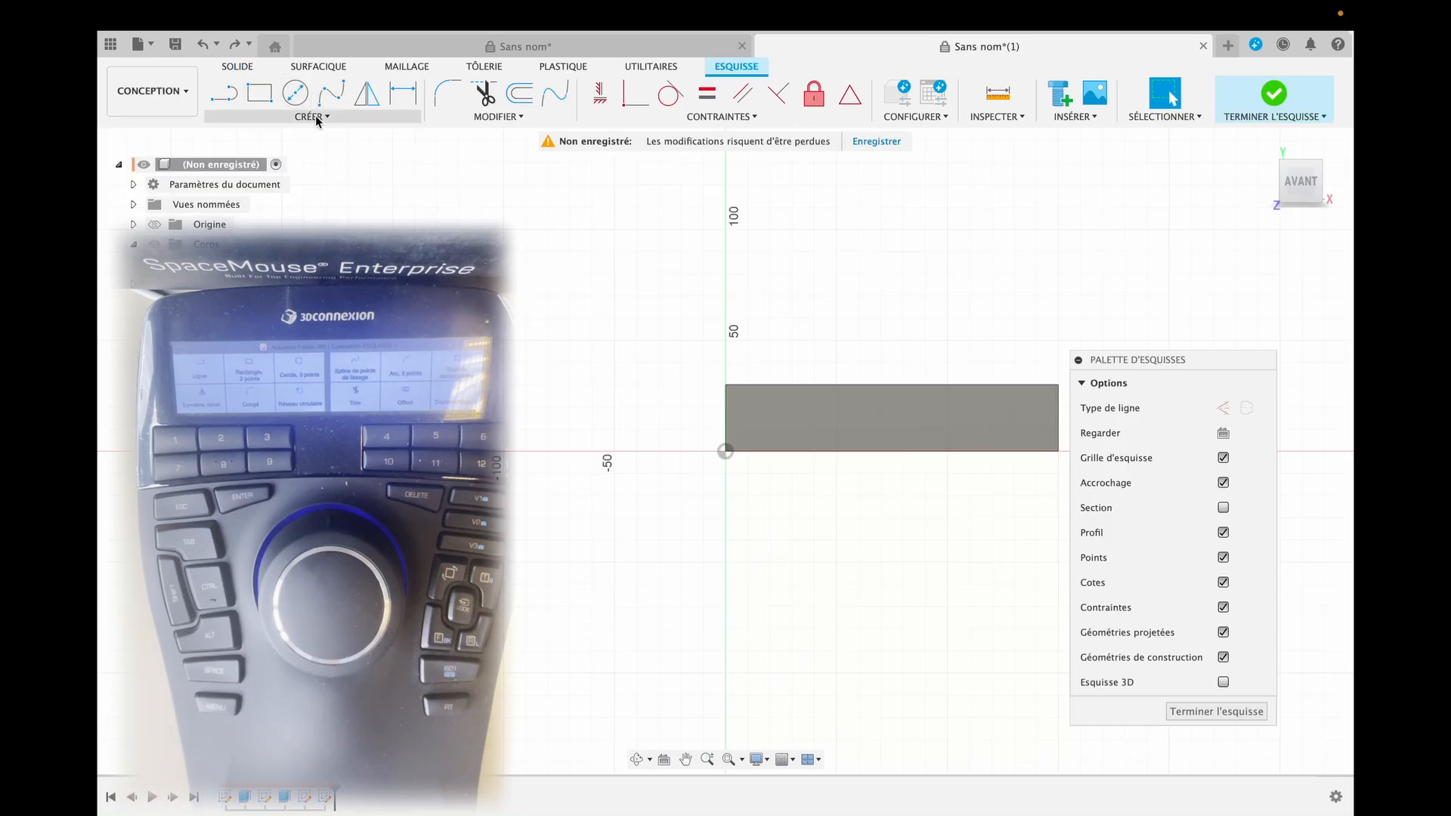
Sketch the text STABILO in BadaBoom BB, 40 mm high, in a block-wide frame below the front face, and finish the sketch
click(317, 117)
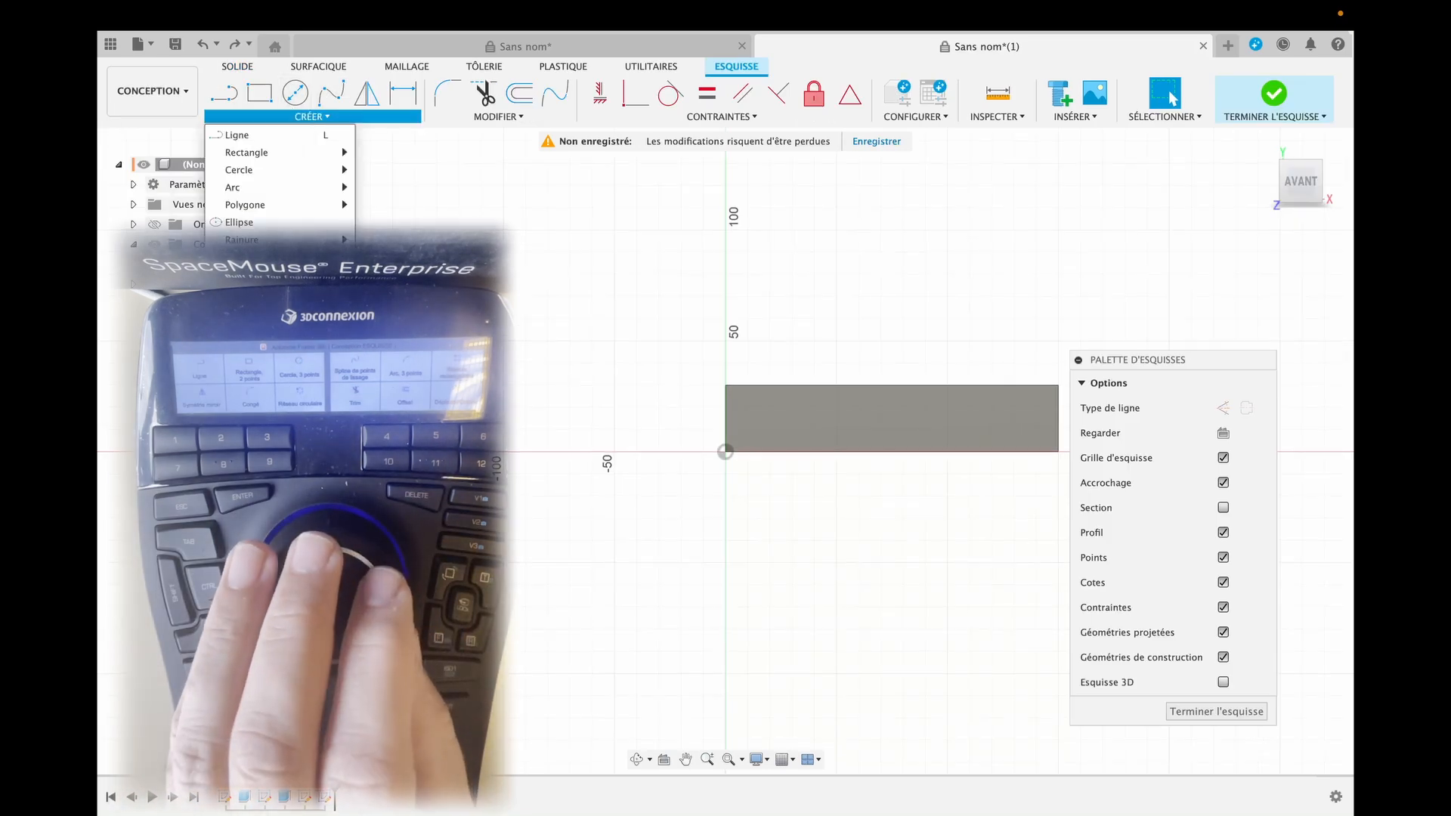
click(261, 309)
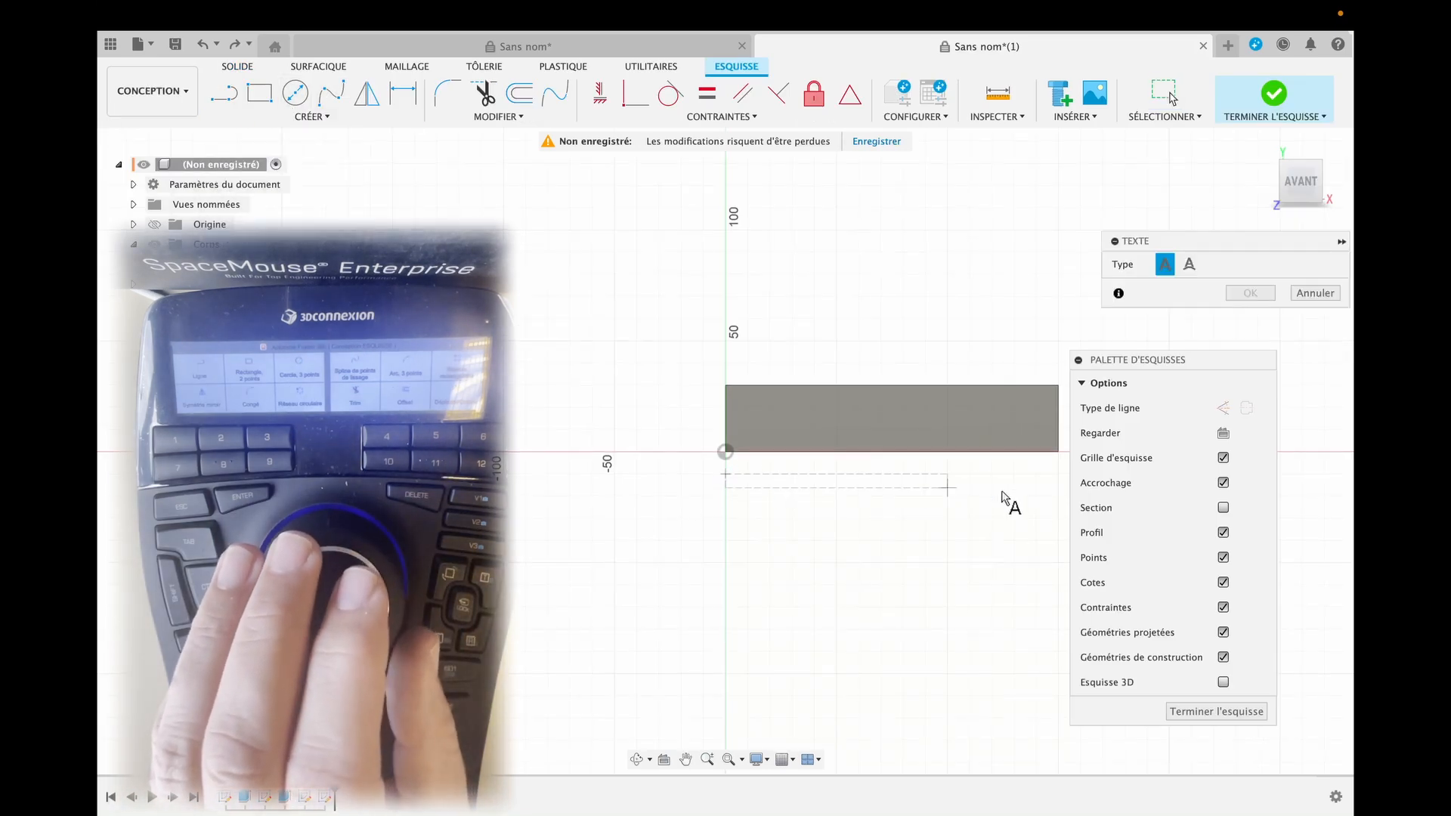
click(1059, 585)
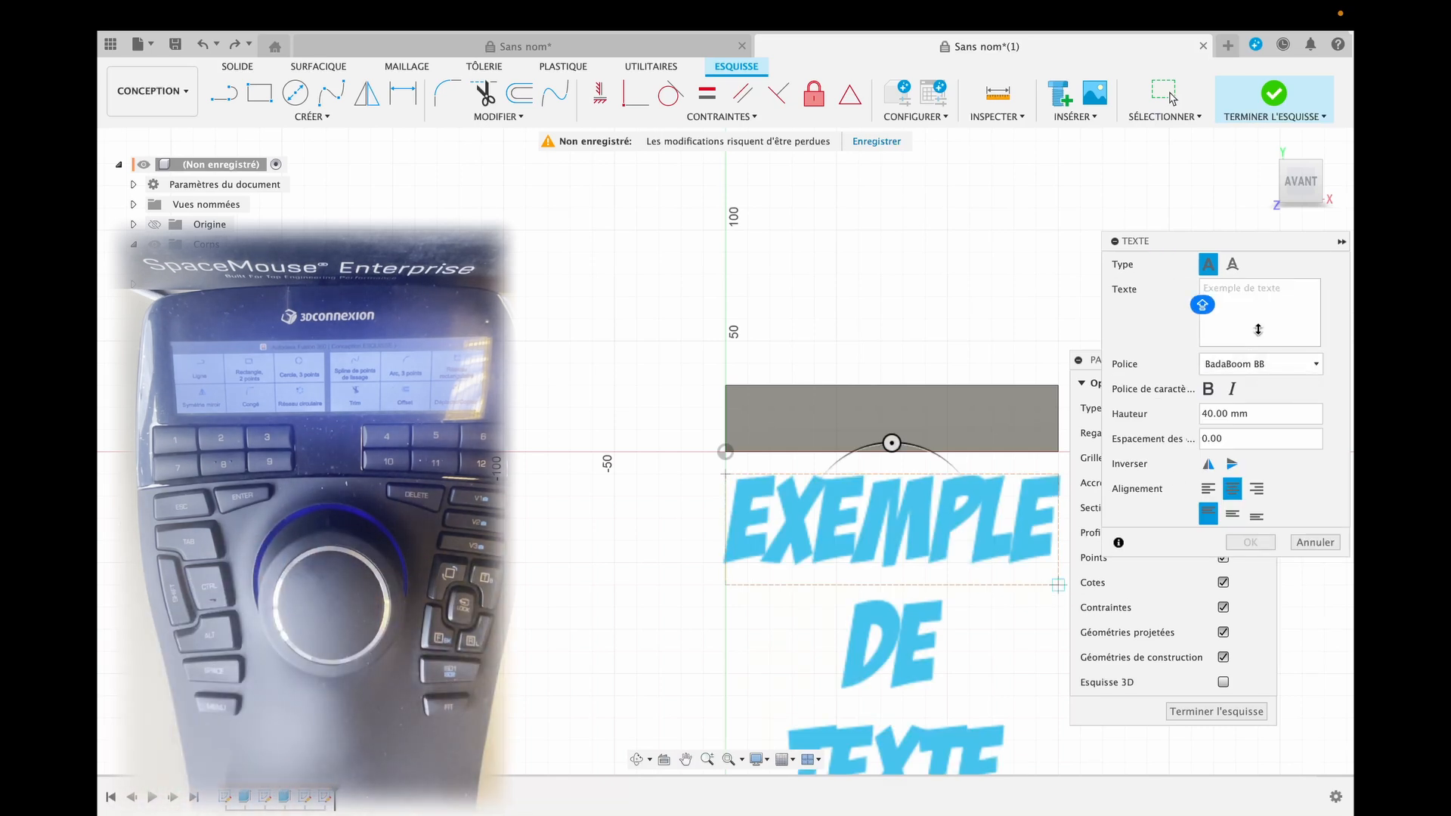
text(ST)
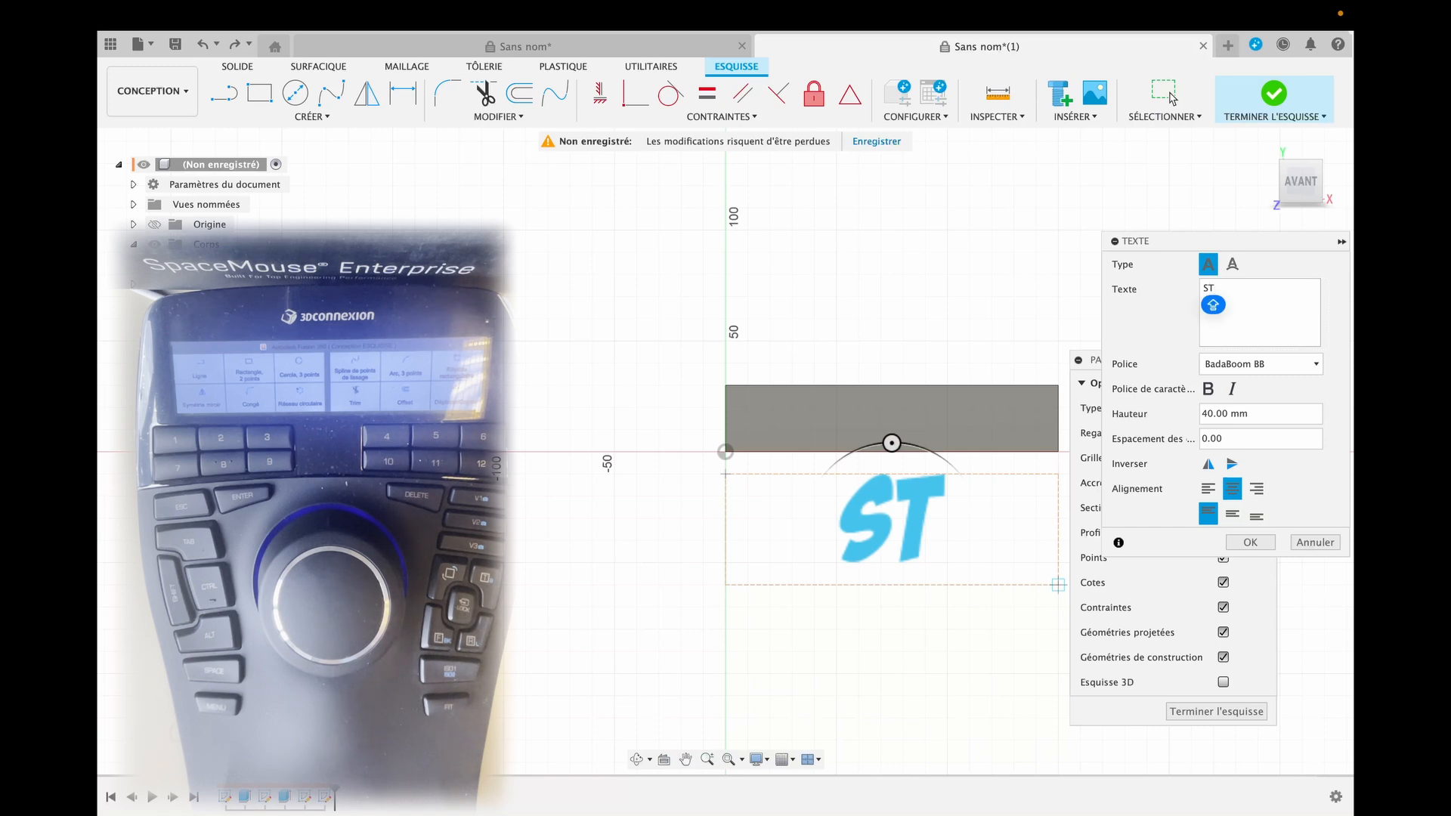
text(ABILO)
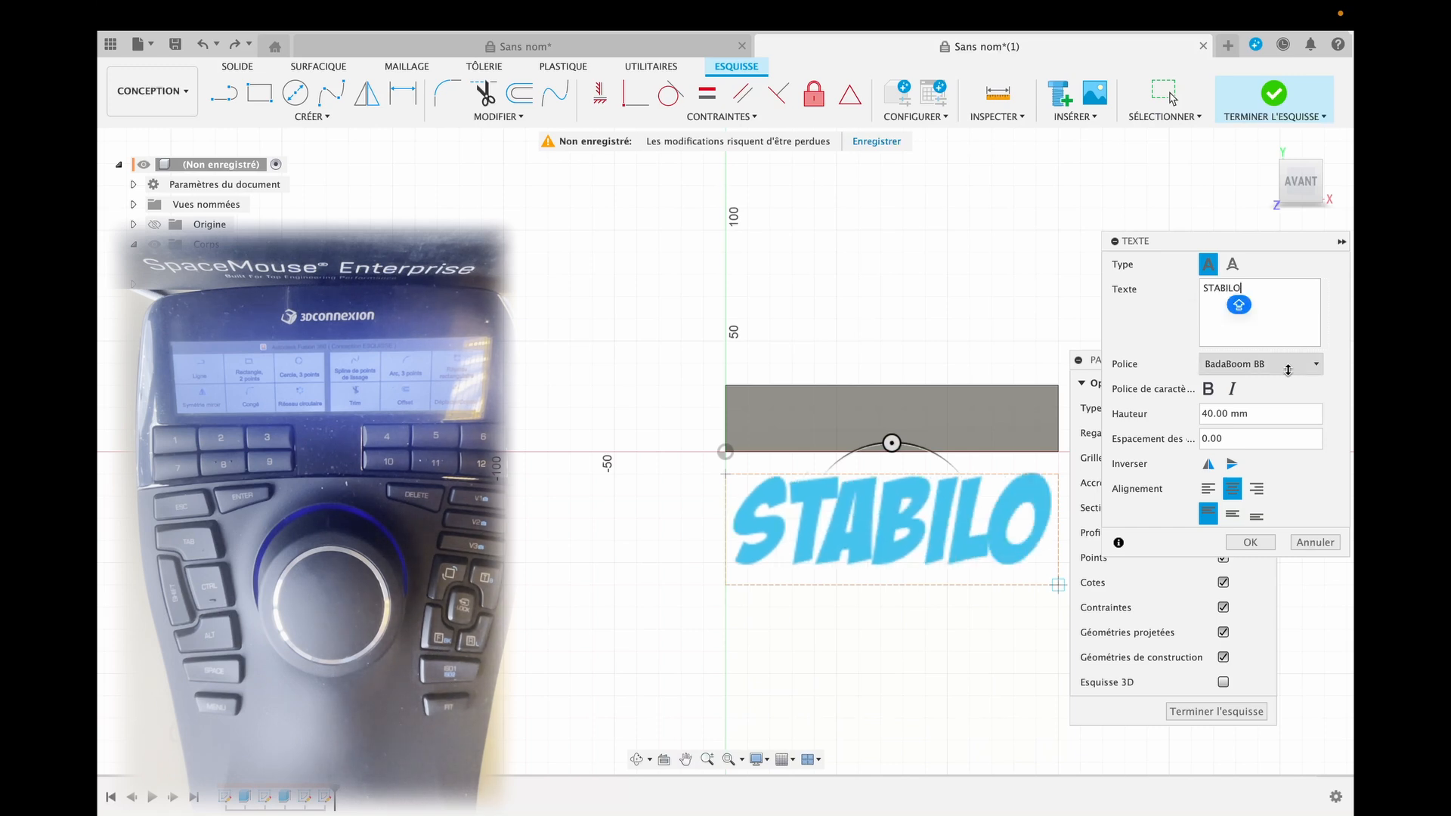
click(1249, 542)
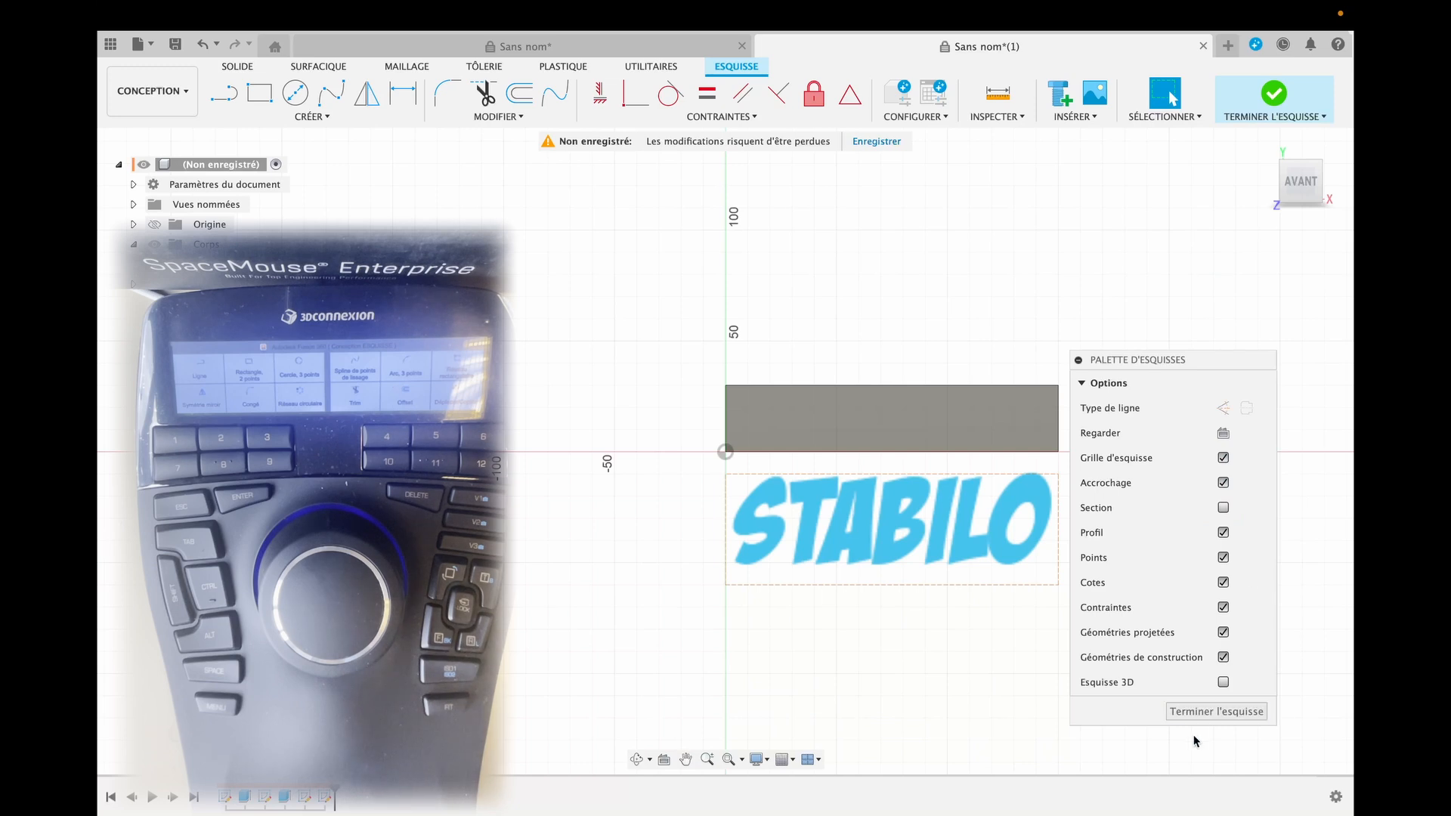
click(1199, 712)
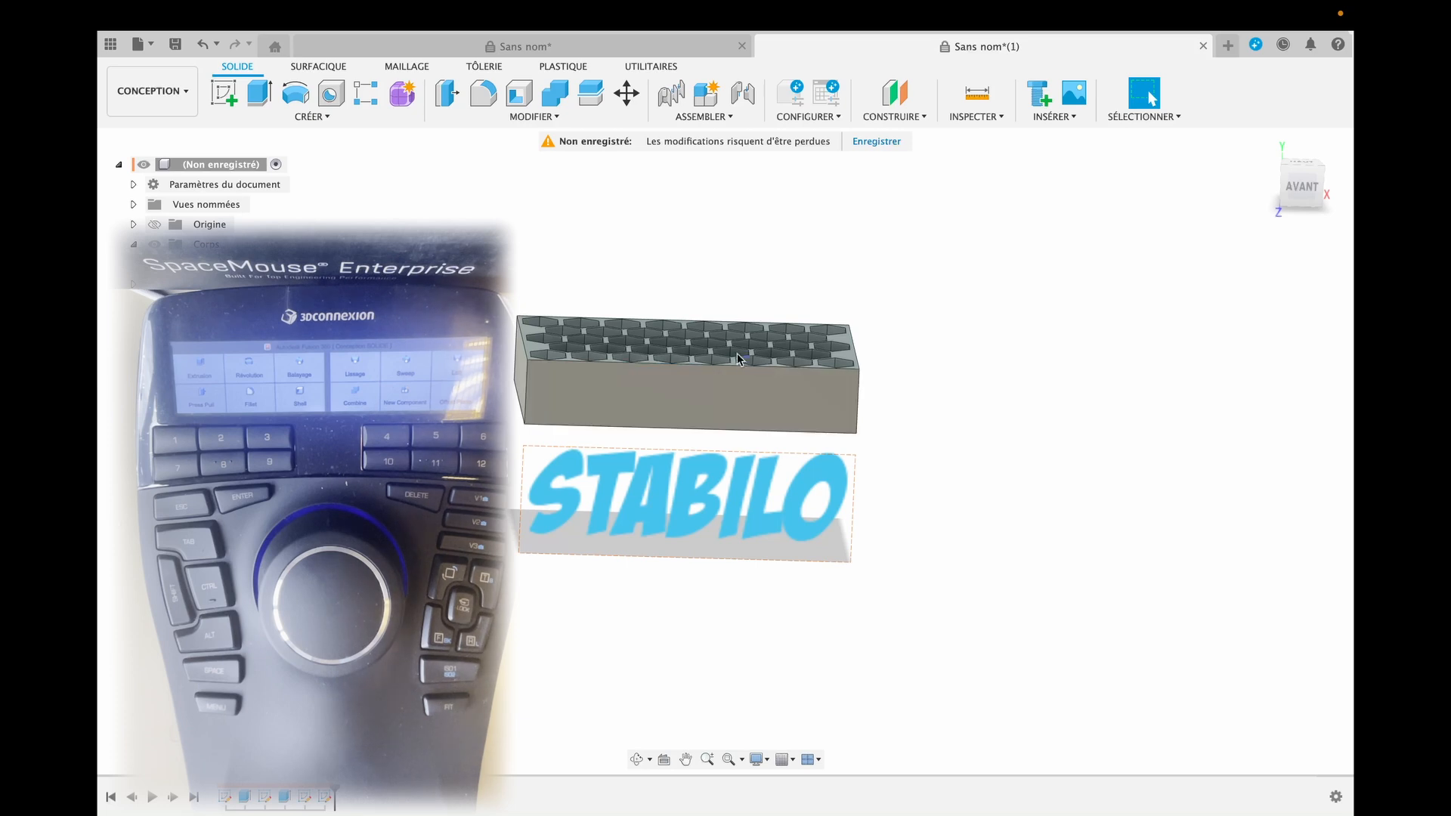
Tilt the honeycomb block 35 degrees about X and move it -10 mm in Y with Move/Copy
click(636, 758)
drag(549, 598, 644, 637)
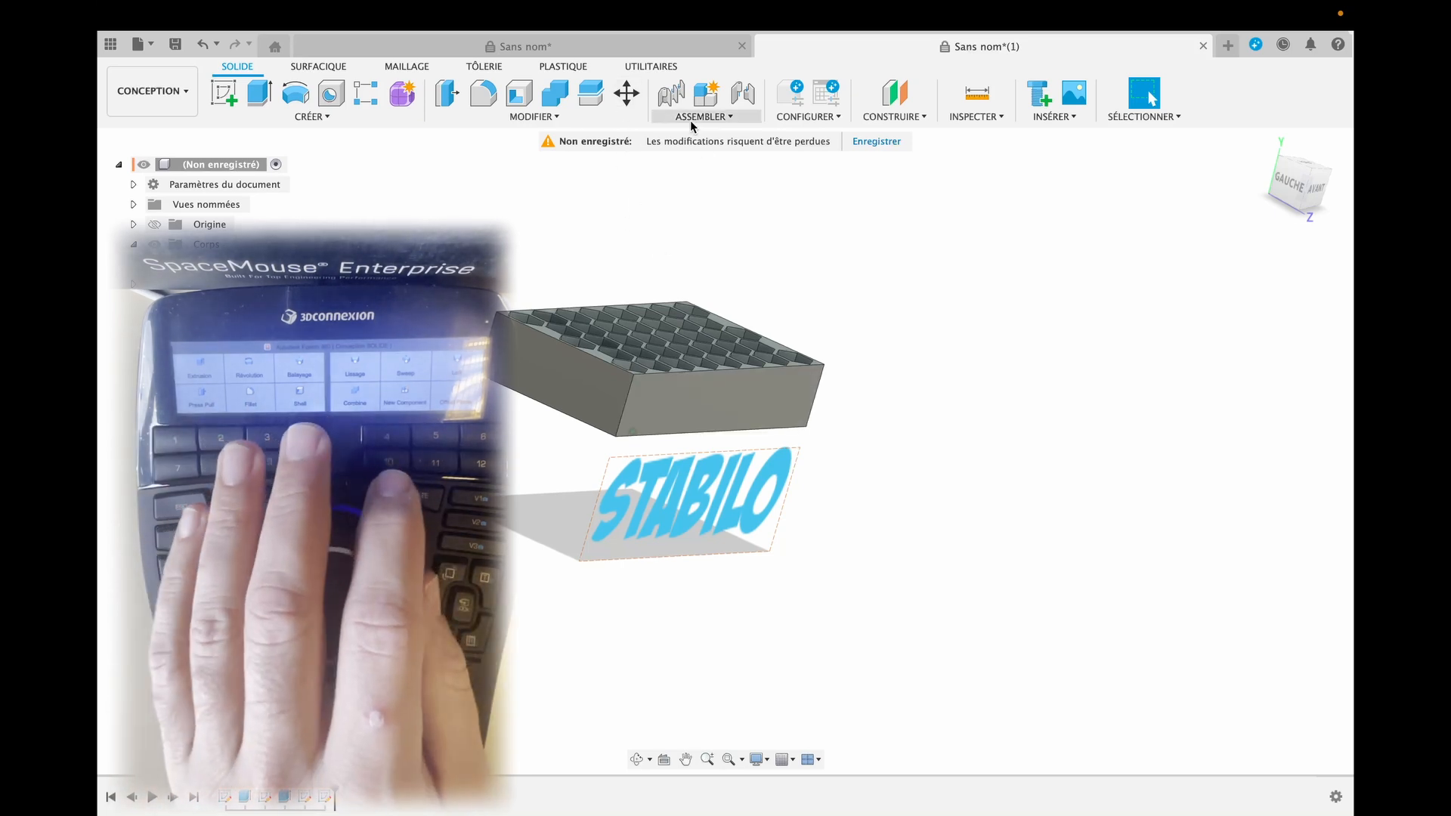
key(m)
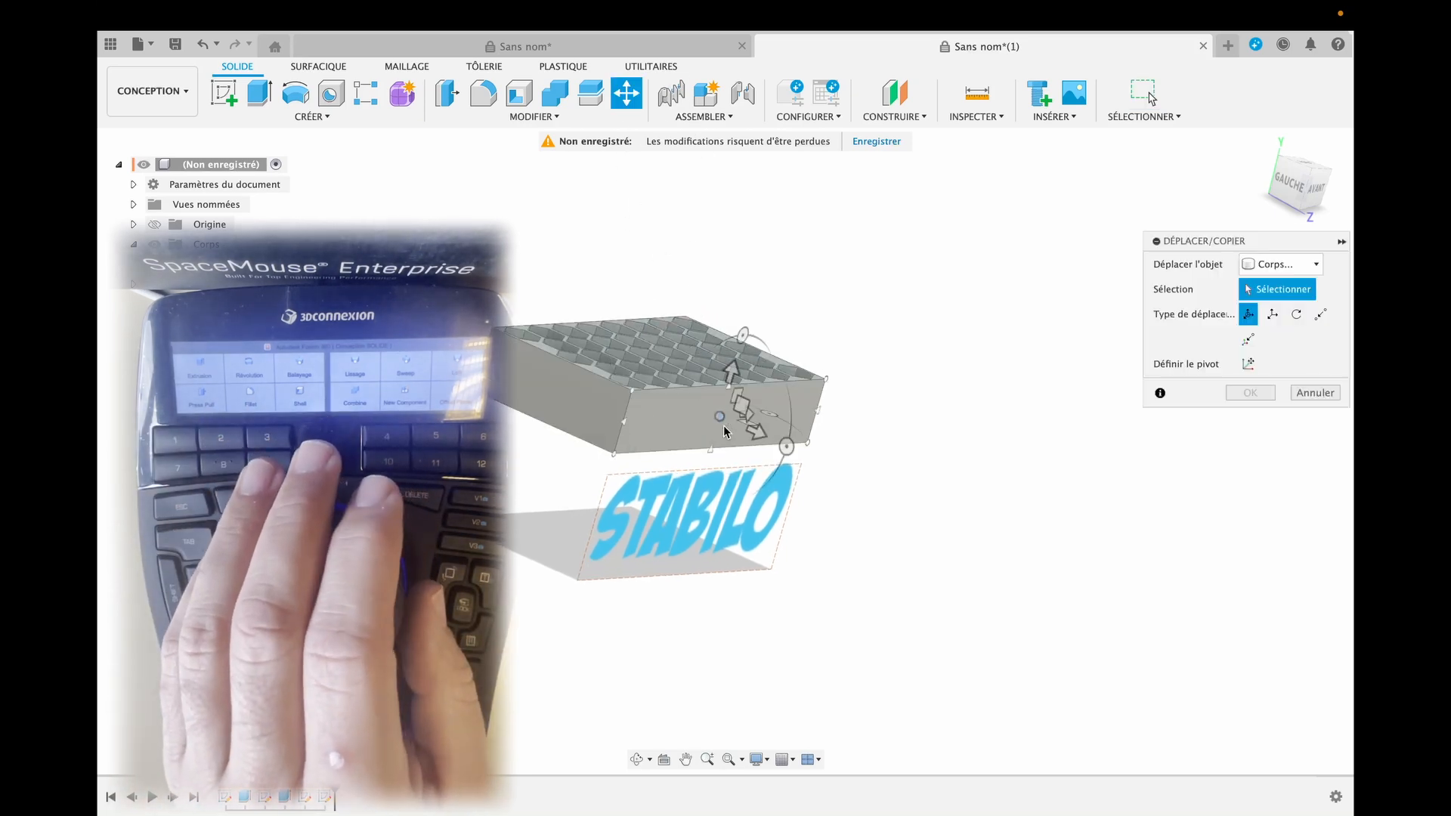
click(724, 431)
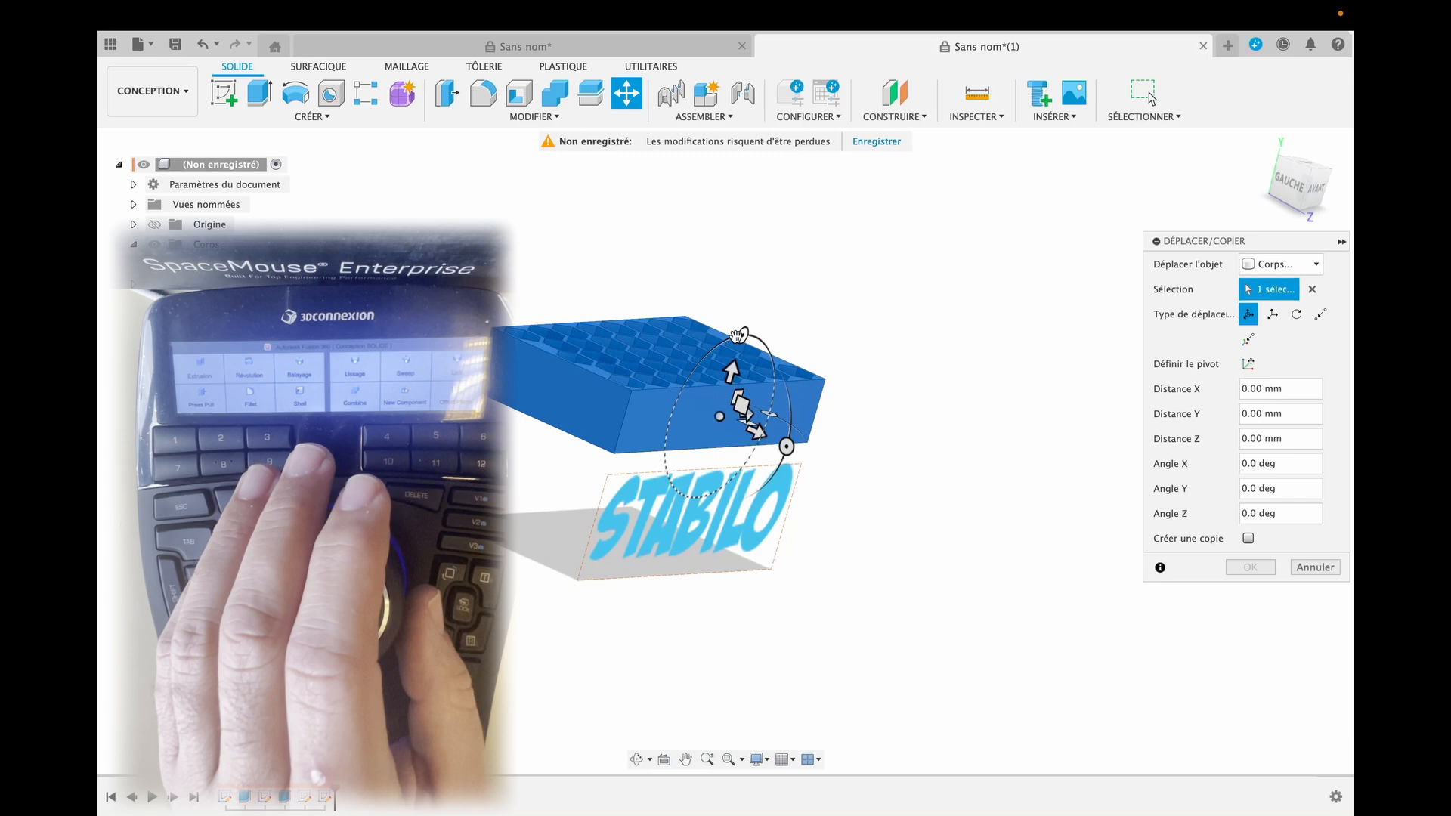
drag(786, 447, 747, 467)
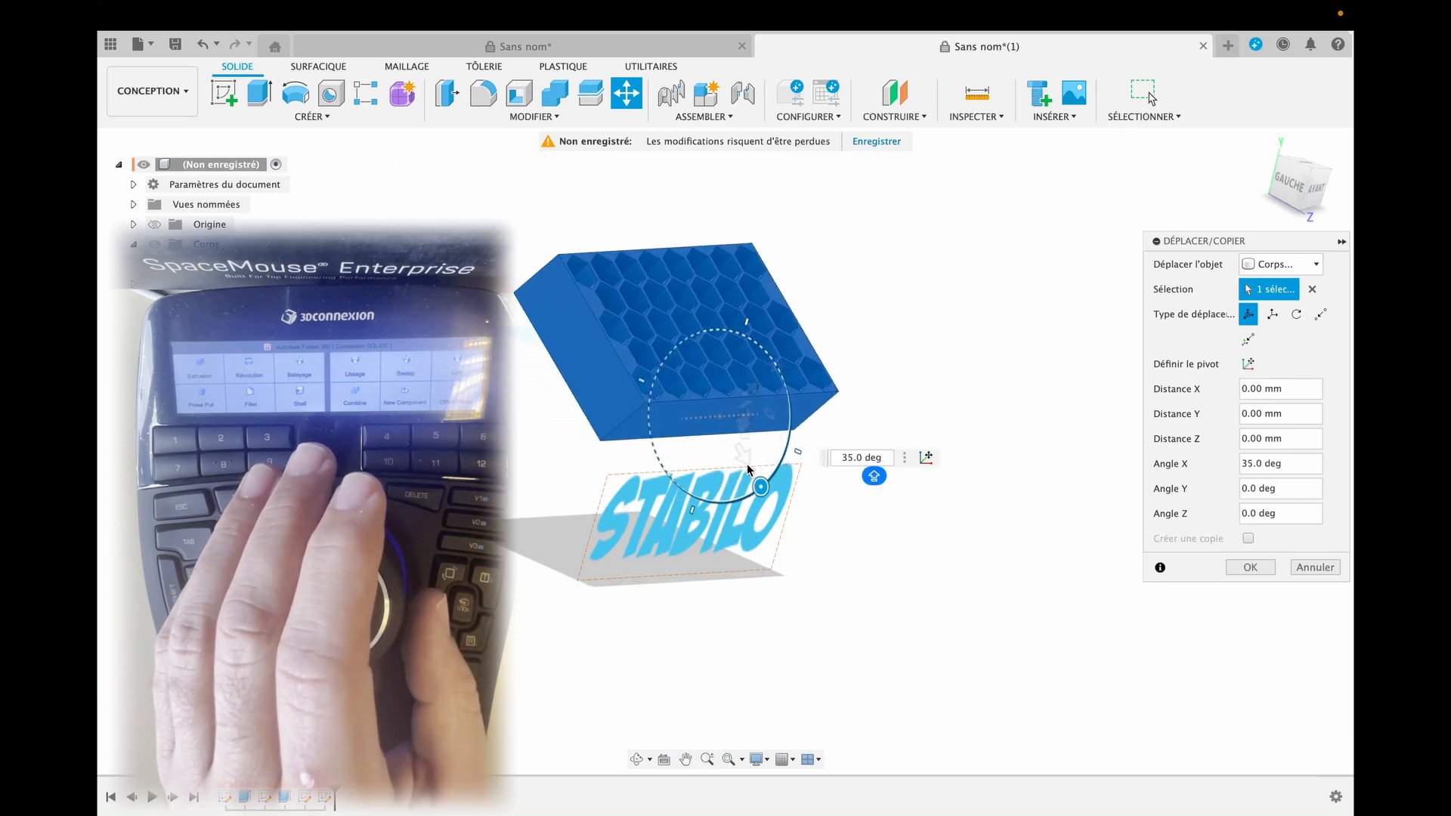
drag(748, 393, 731, 405)
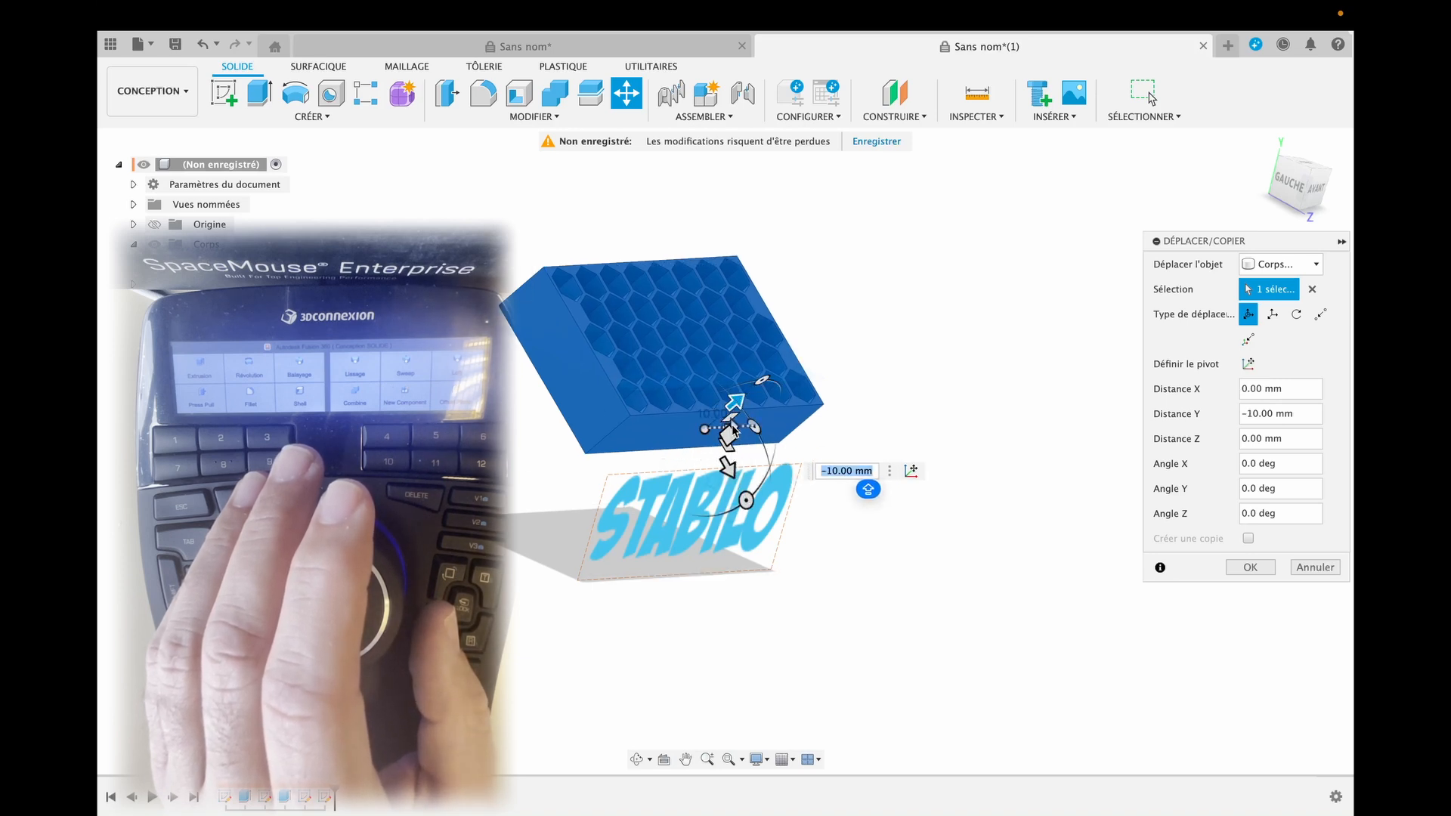
mouse_move(735, 429)
mouse_down()
mouse_move(861, 433)
mouse_move(733, 443)
mouse_up()
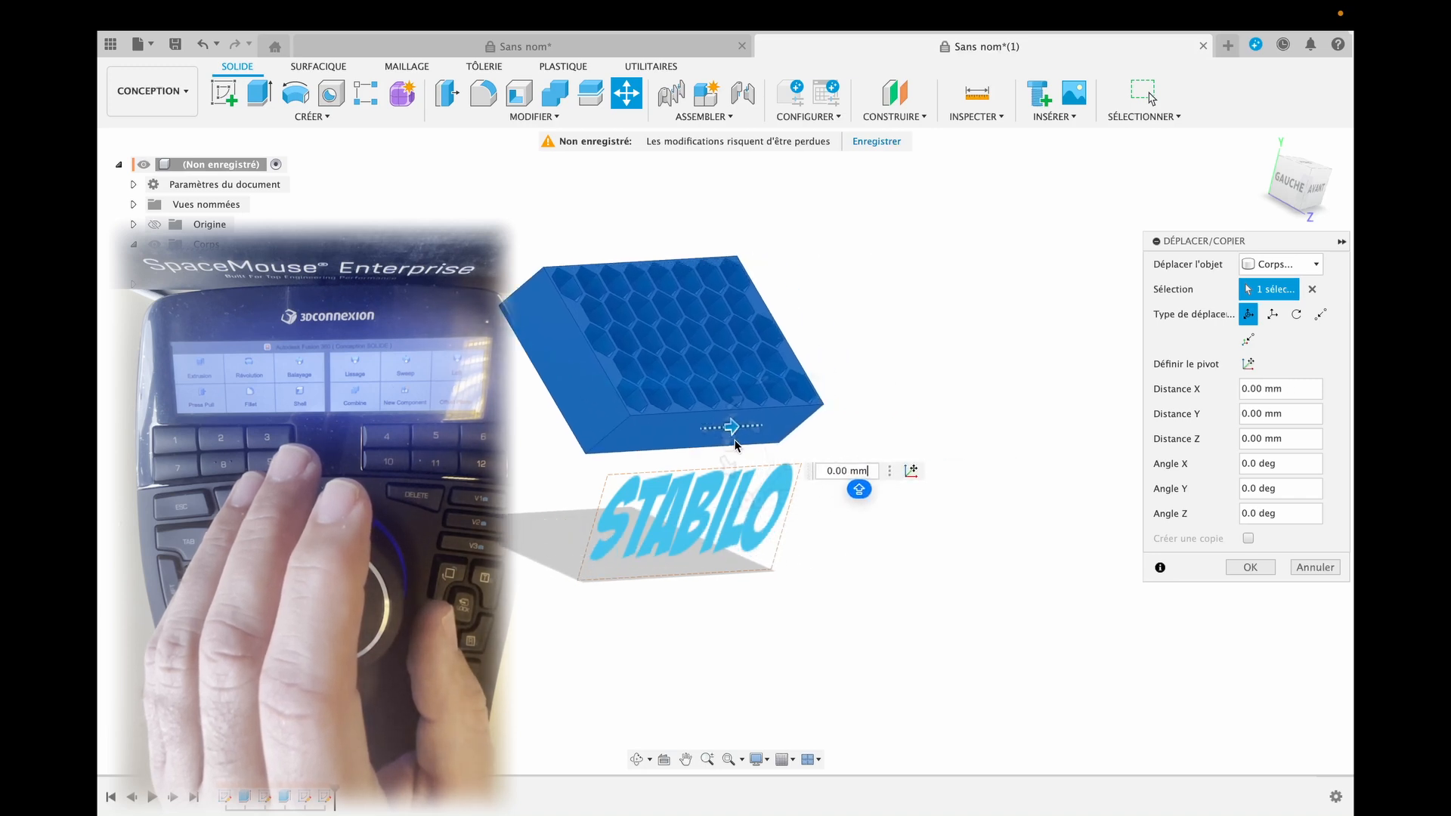
click(1248, 570)
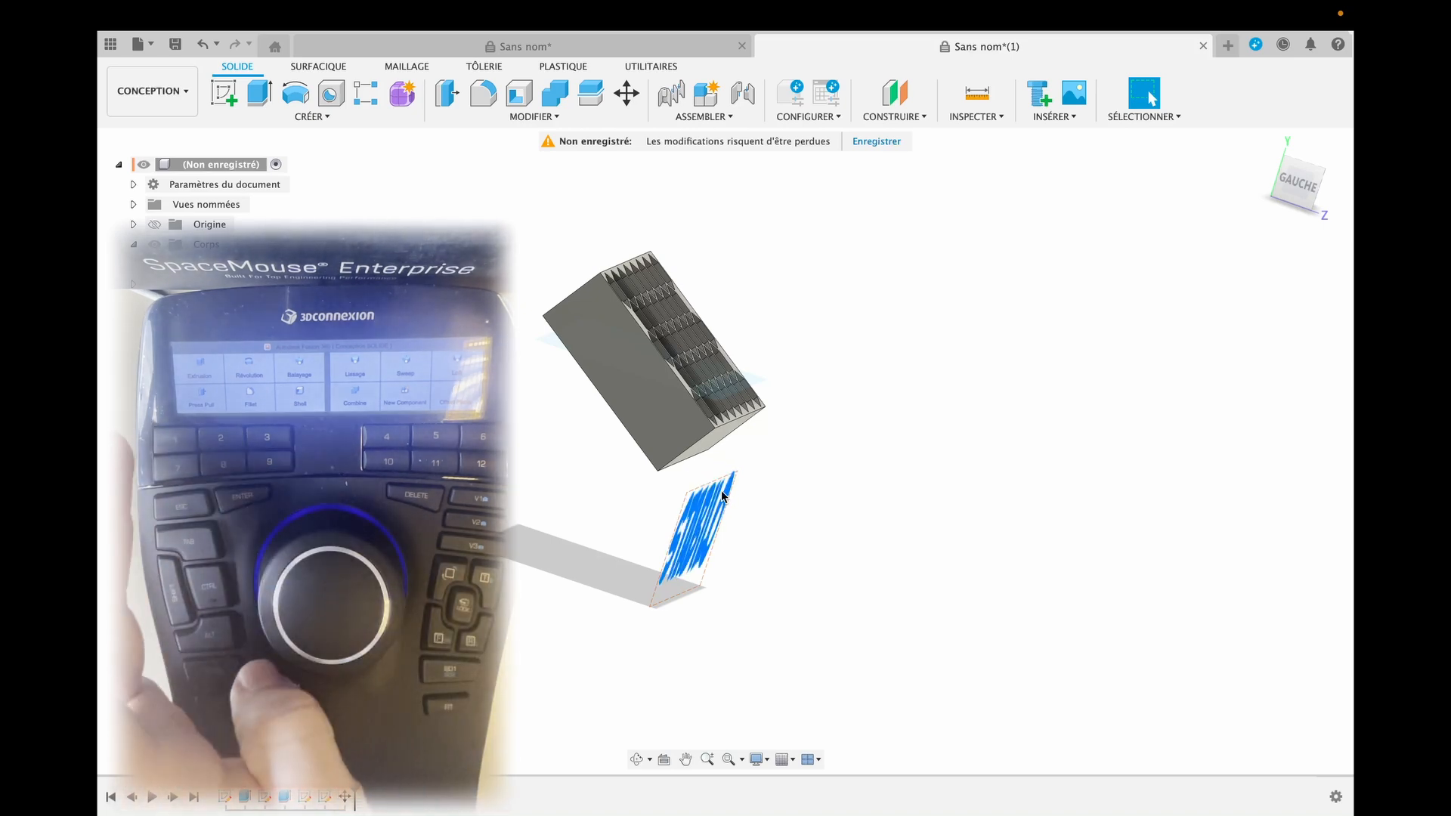
Extrude the STABILO text -50 mm toward the back beneath the block as a new body
key(e)
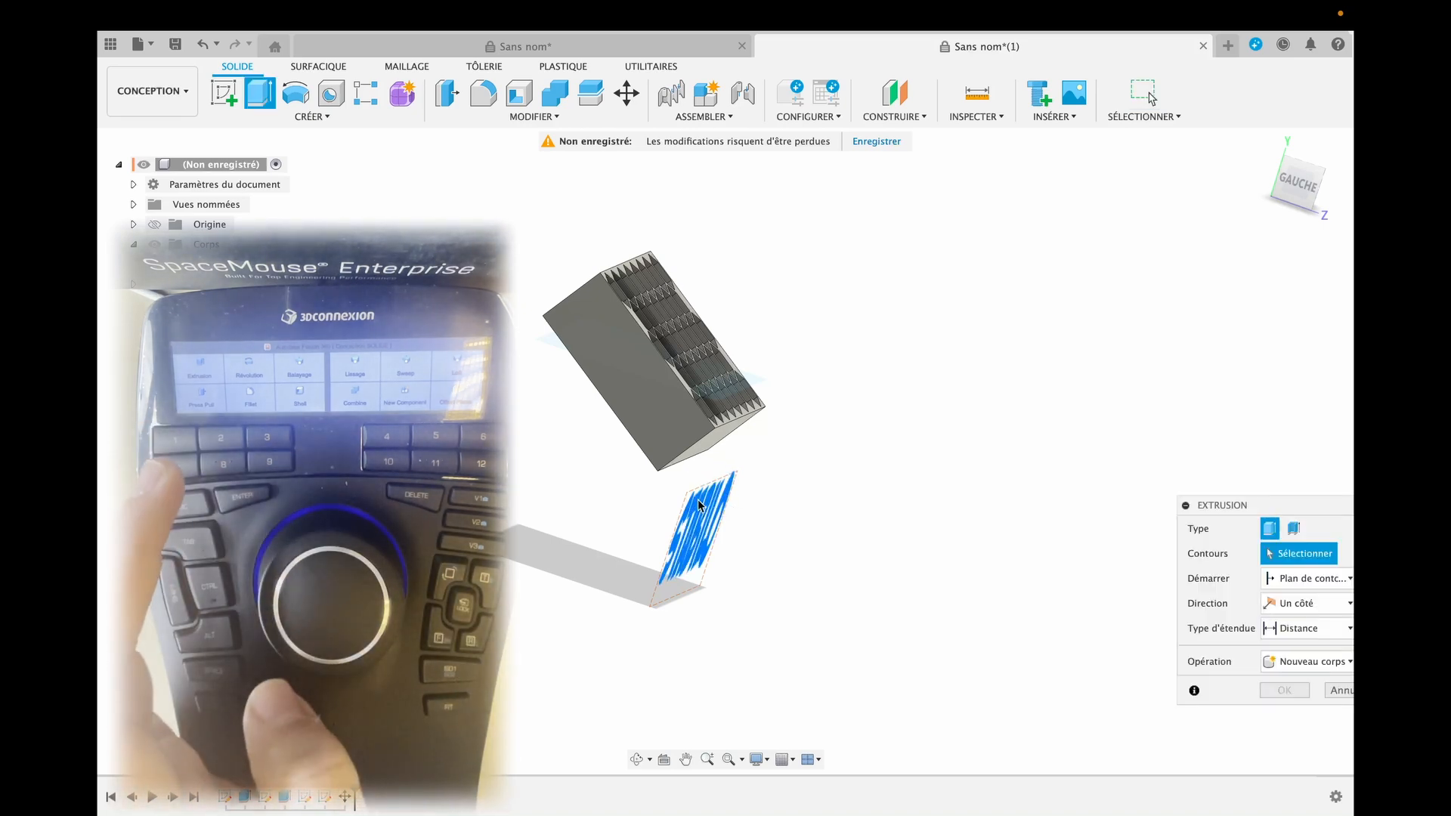
click(701, 506)
drag(699, 529, 531, 478)
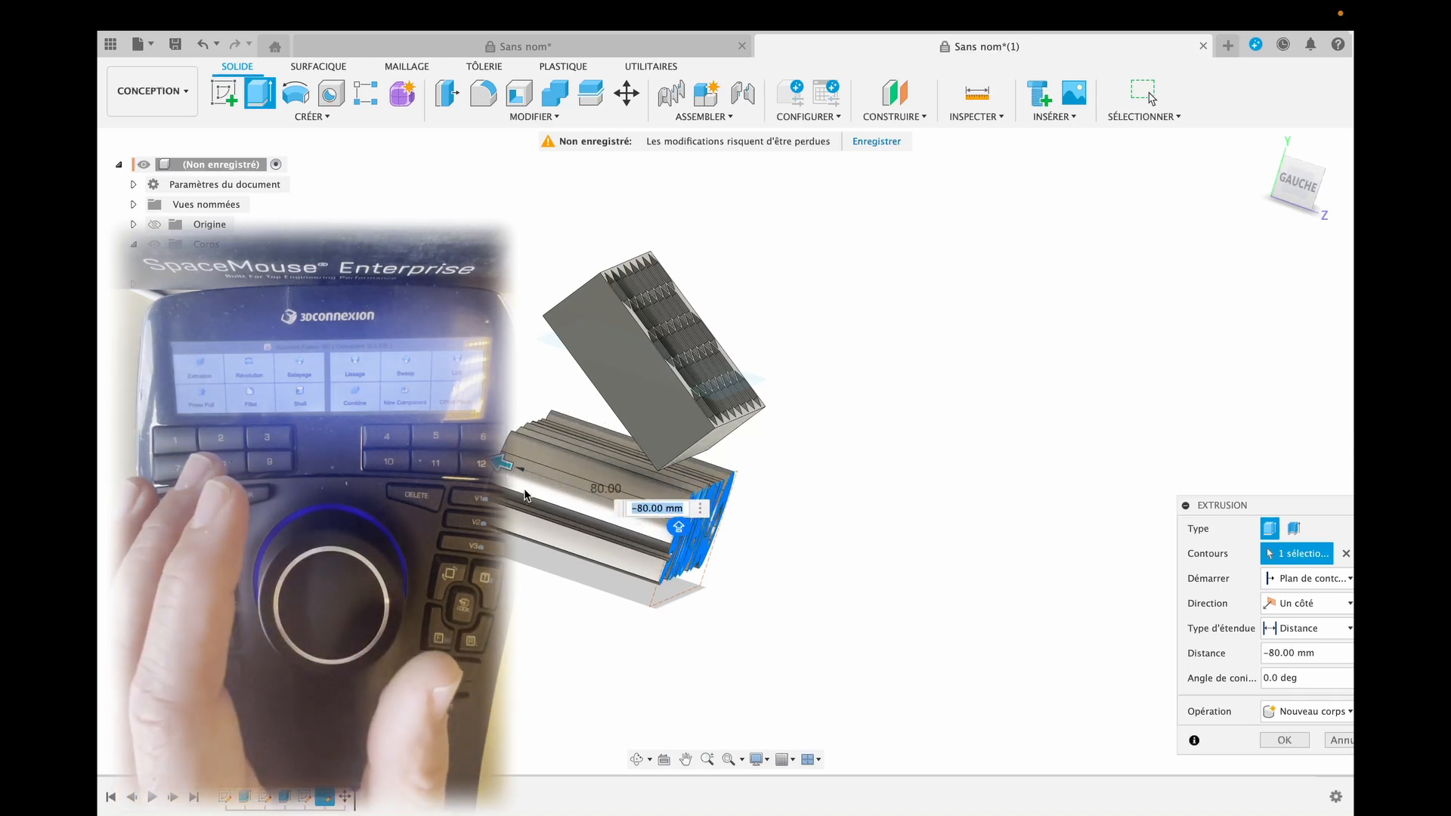
drag(499, 467, 565, 479)
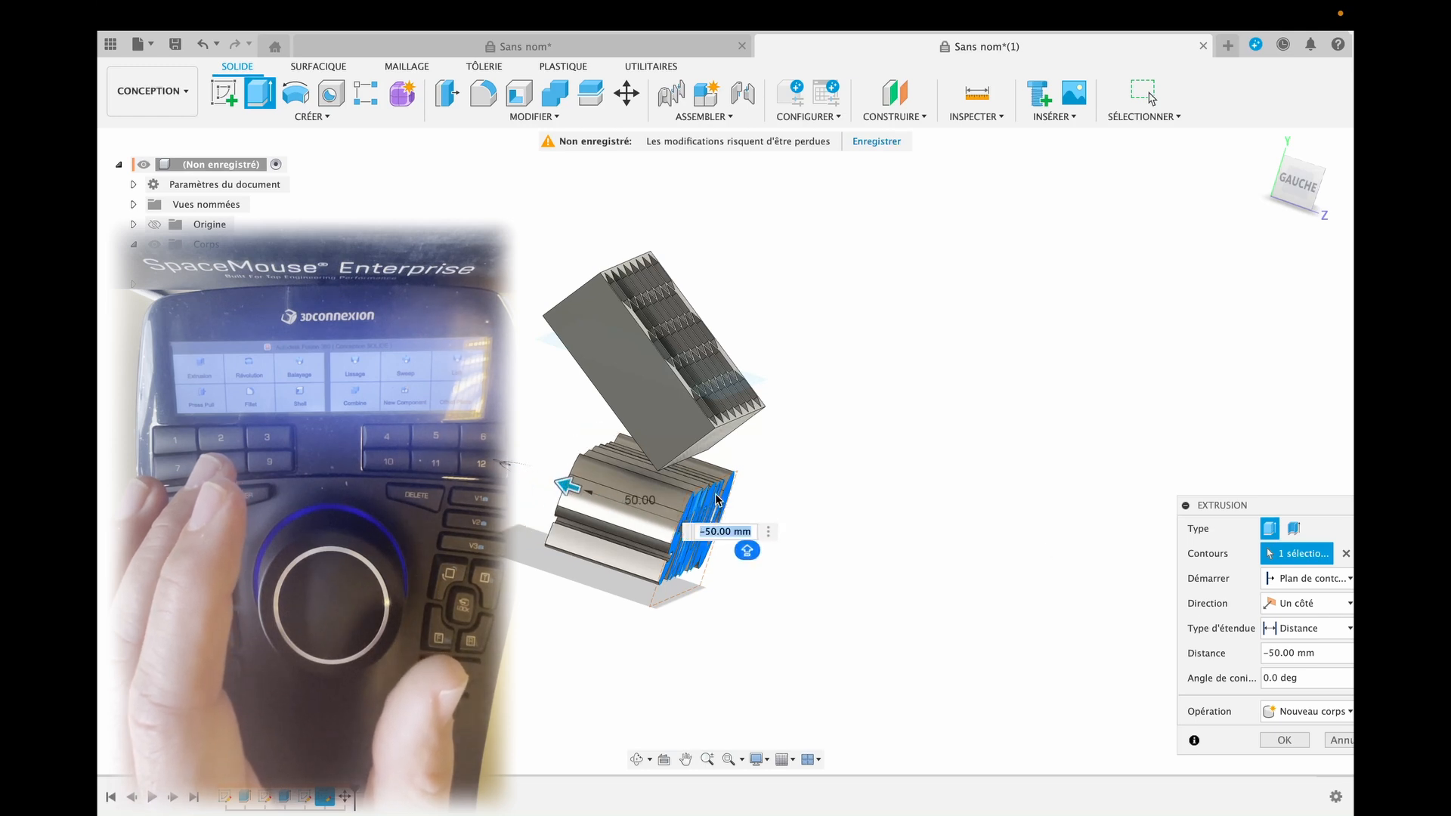
click(1280, 742)
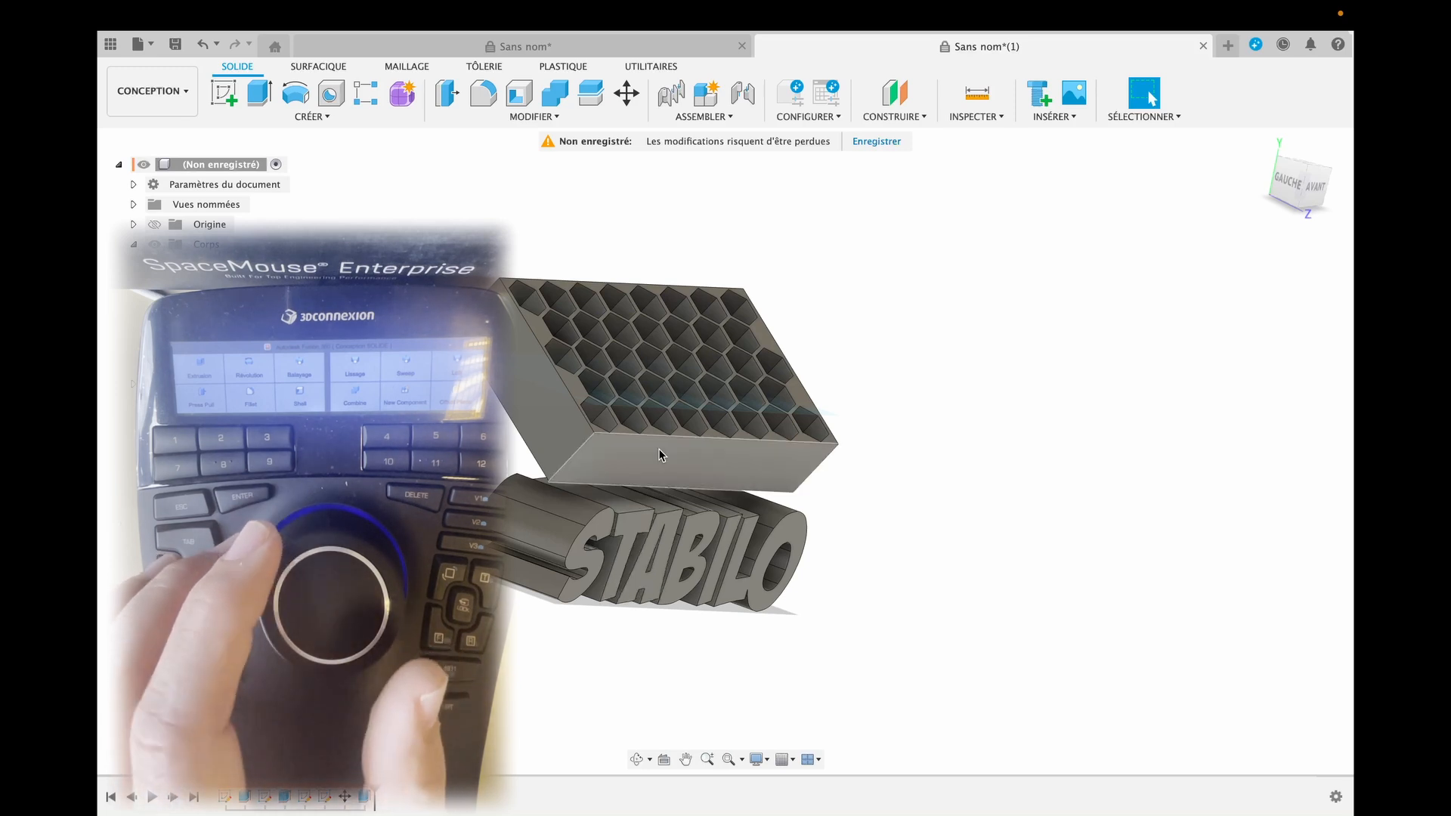
Lower the honeycomb block onto the STABILO letters with Move/Copy, ending with adjustments of 10 mm in Z and -10 mm in Y
click(627, 94)
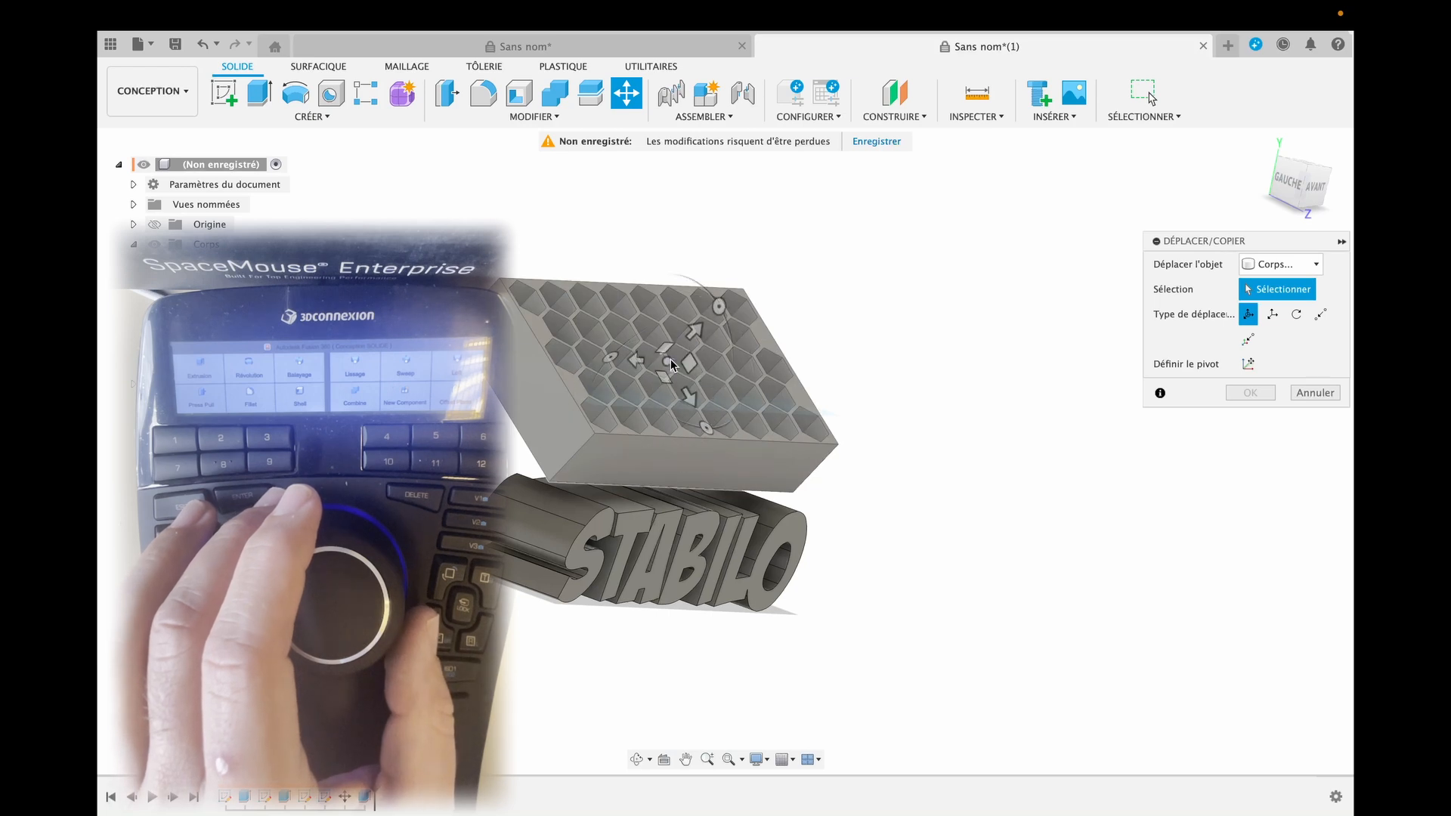
click(669, 359)
mouse_move(680, 384)
mouse_down()
mouse_move(689, 429)
mouse_move(681, 394)
mouse_up()
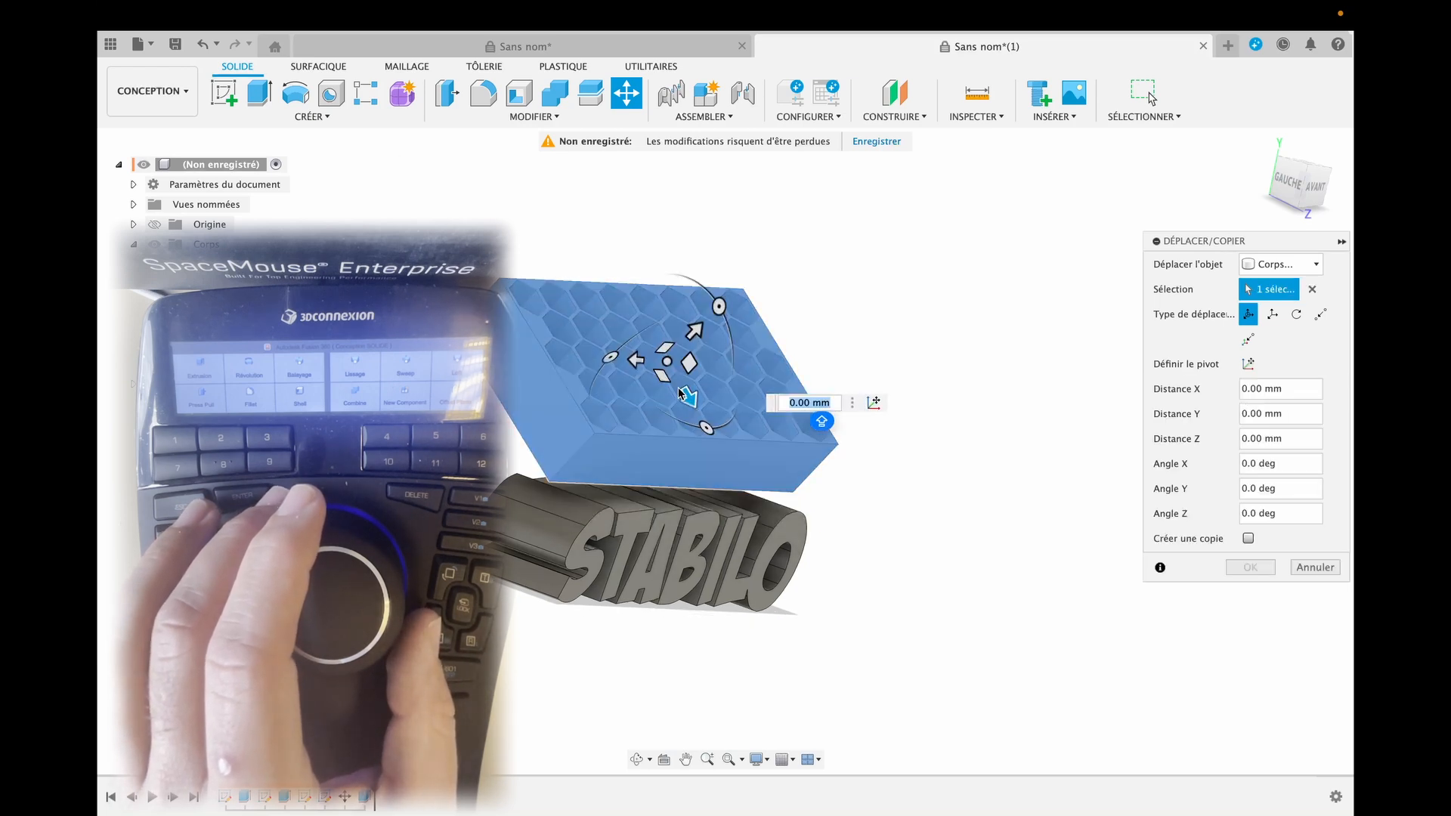
drag(694, 332, 664, 393)
drag(641, 444, 671, 484)
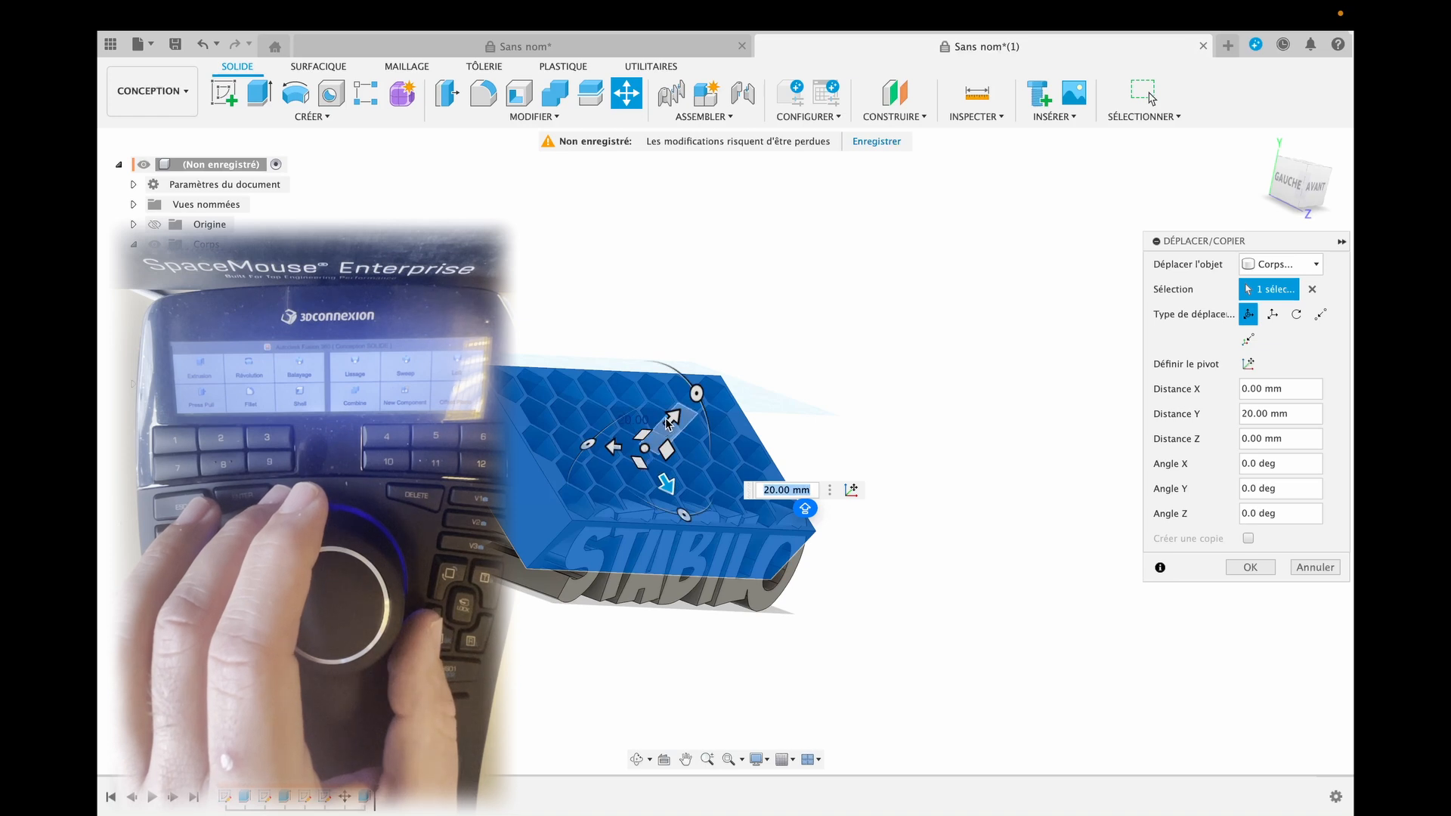
drag(678, 417, 692, 403)
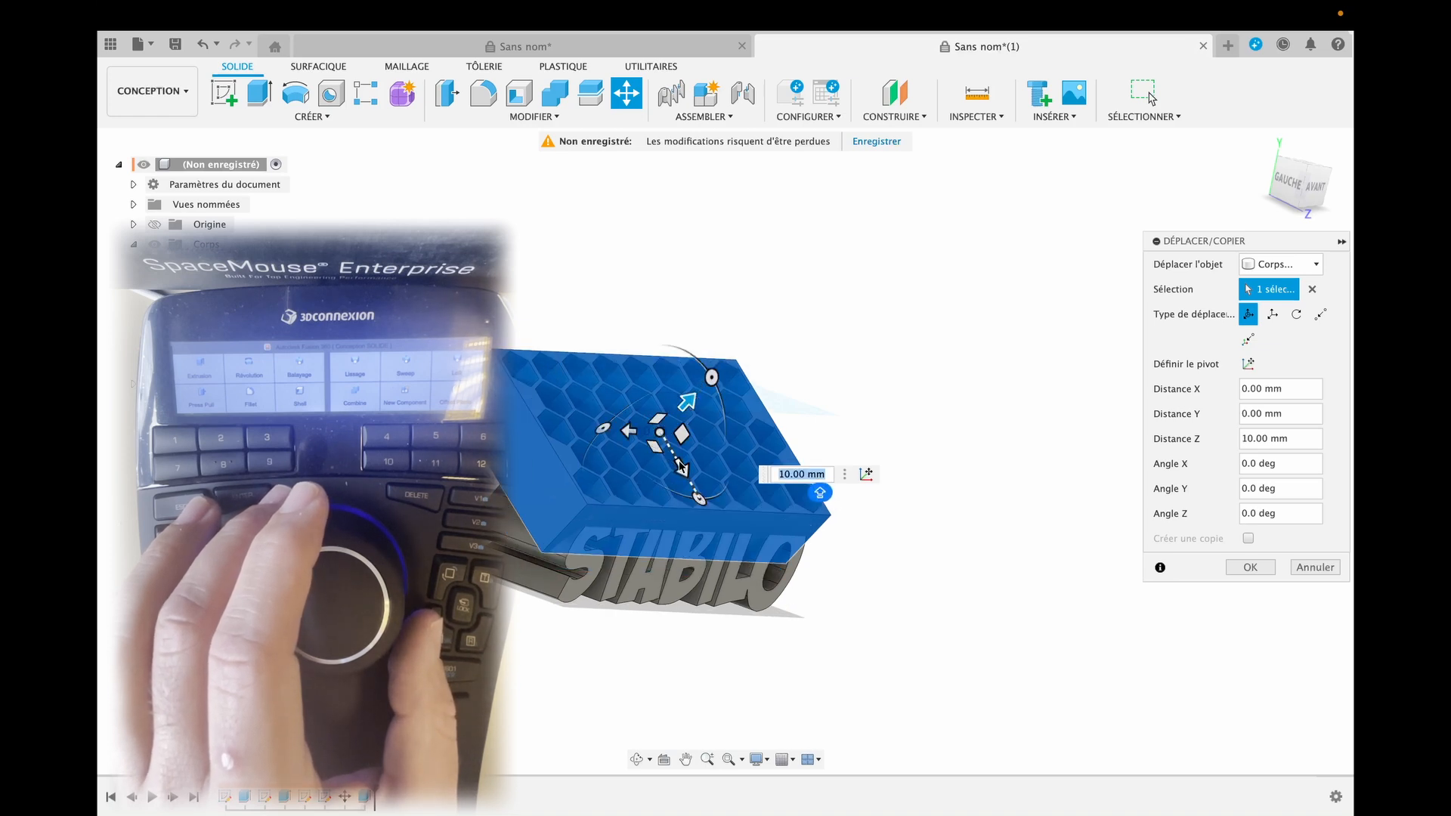
drag(680, 464, 666, 455)
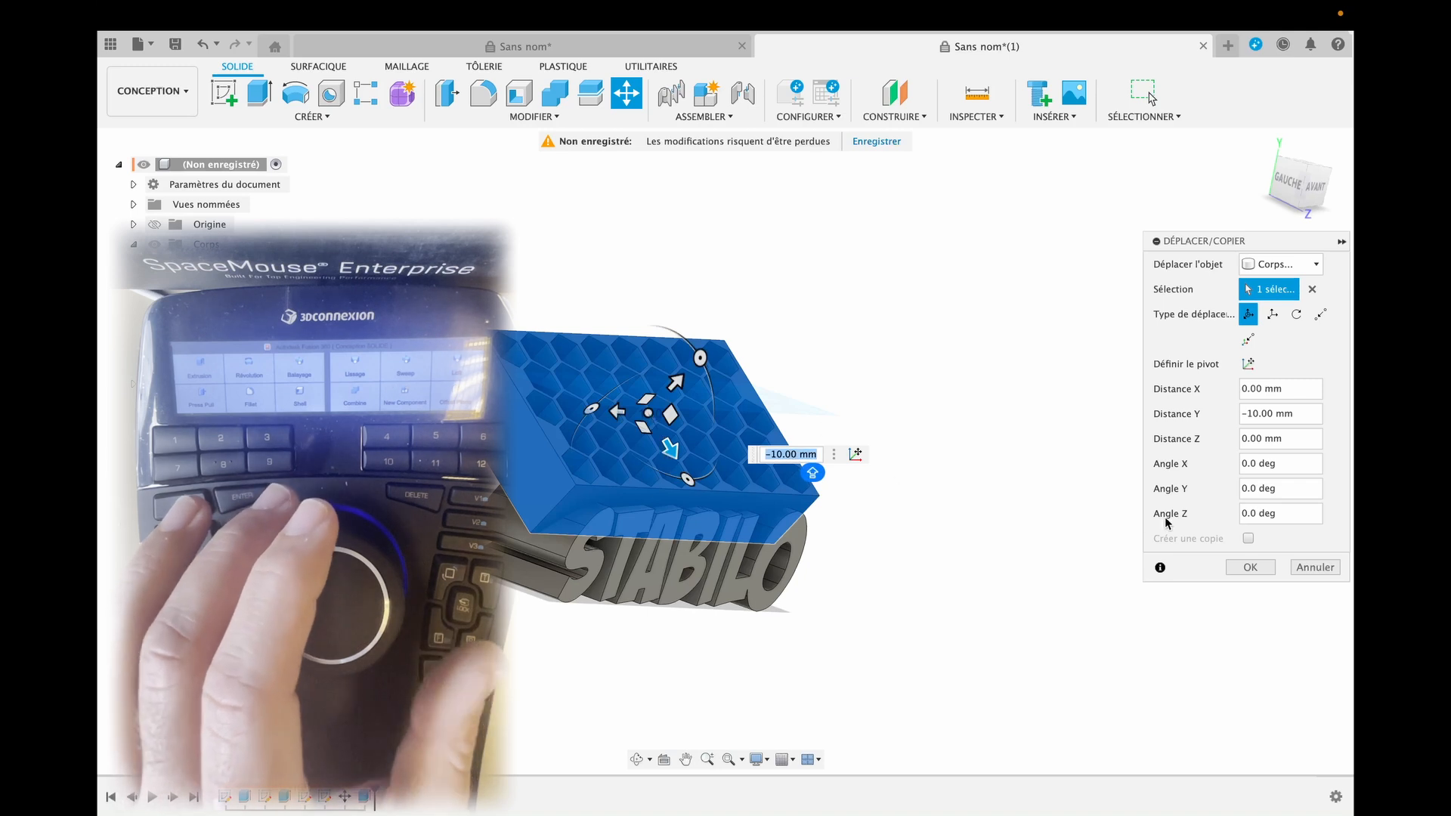
click(1261, 568)
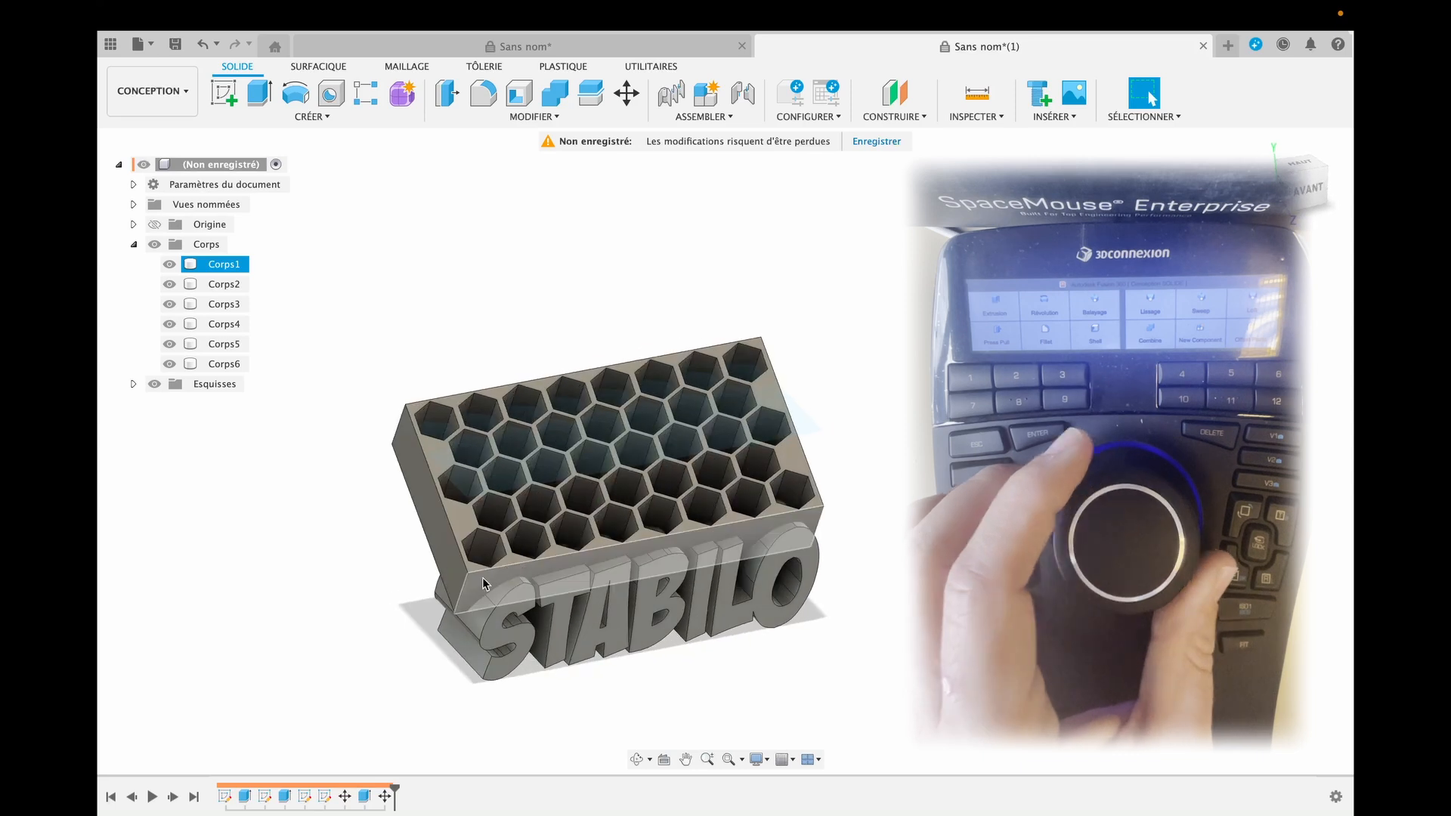
Fillet the outer edges of the tilted honeycomb block
click(480, 94)
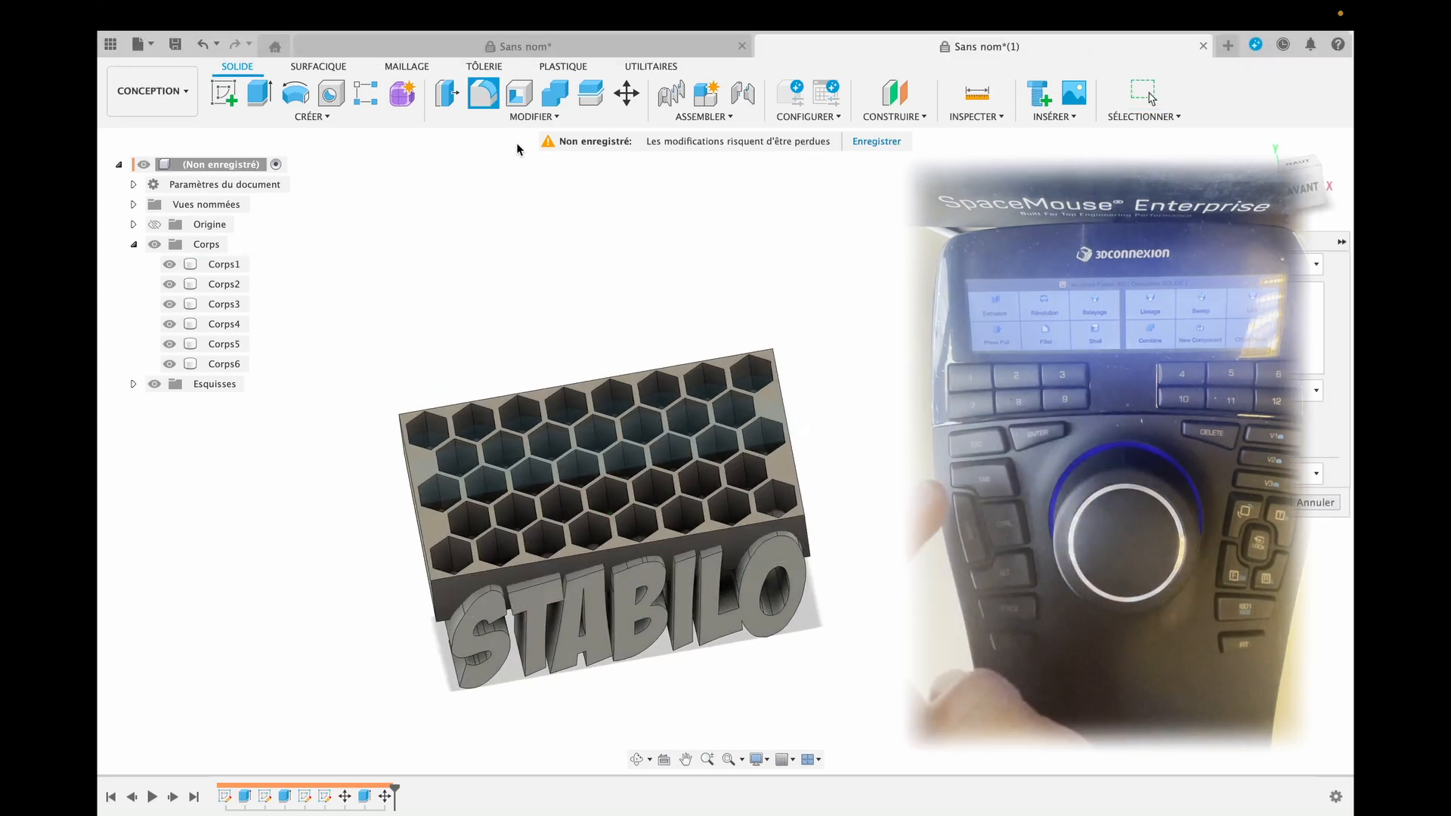
key(Escape)
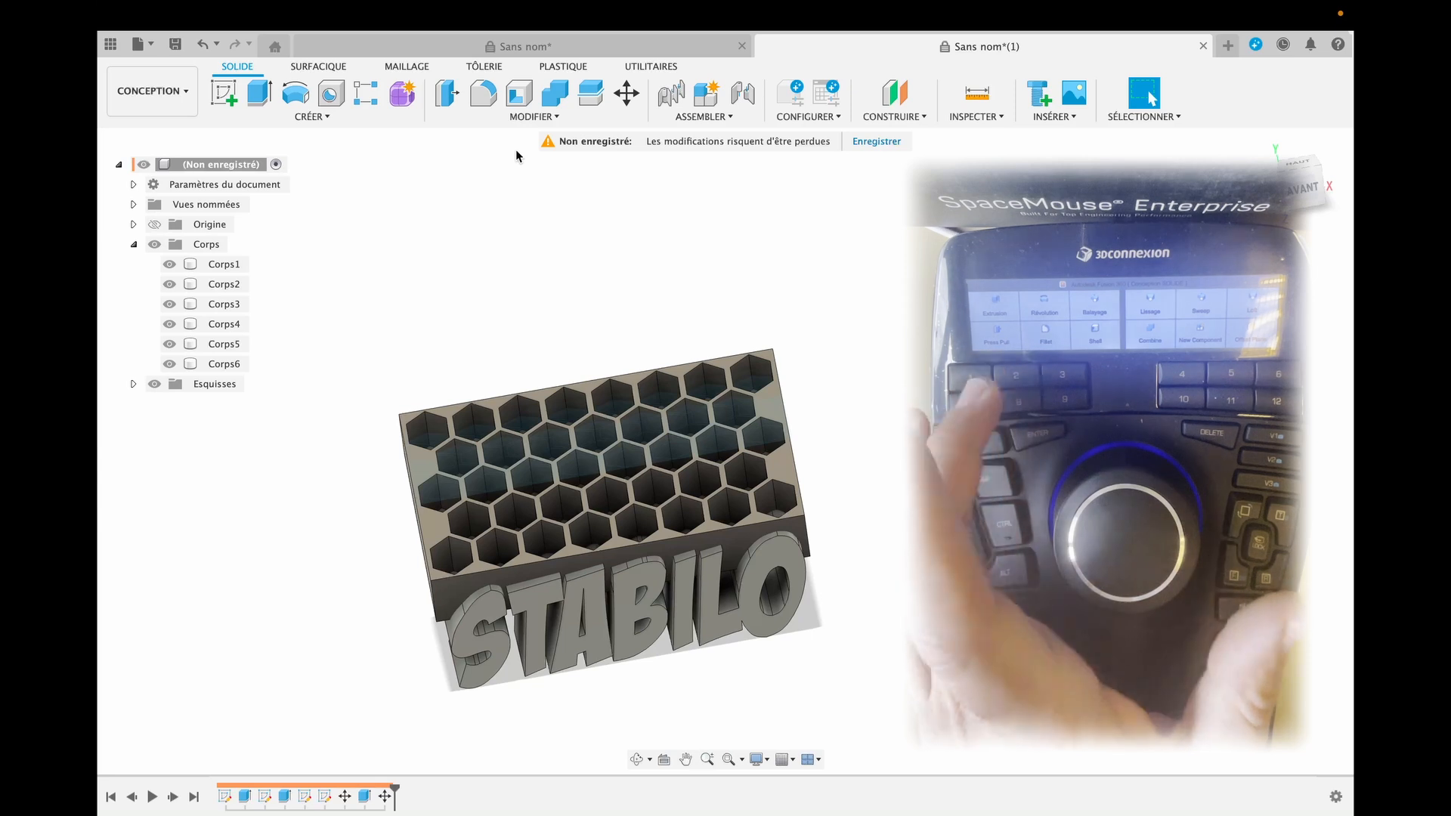
key(f)
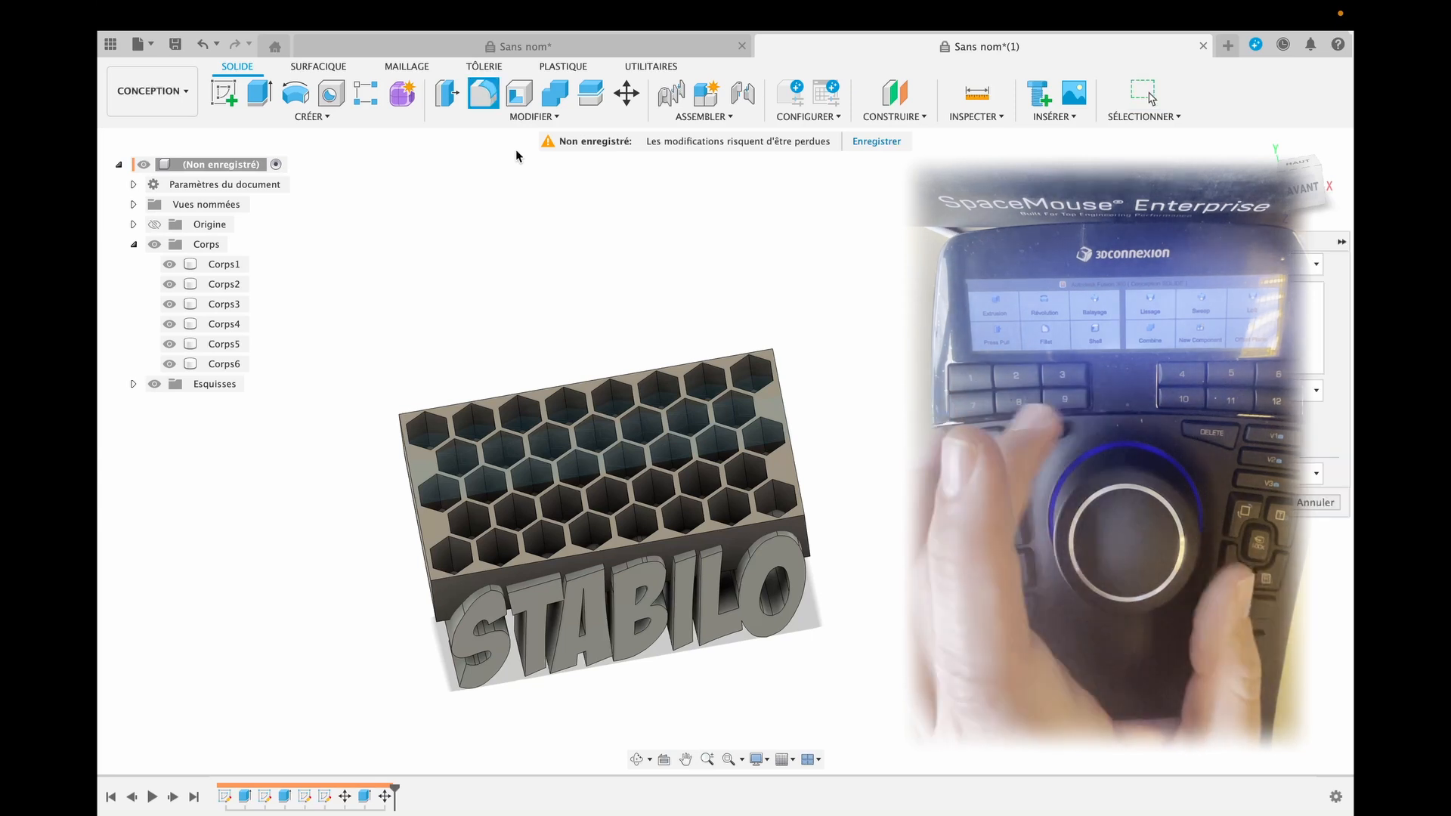
click(441, 605)
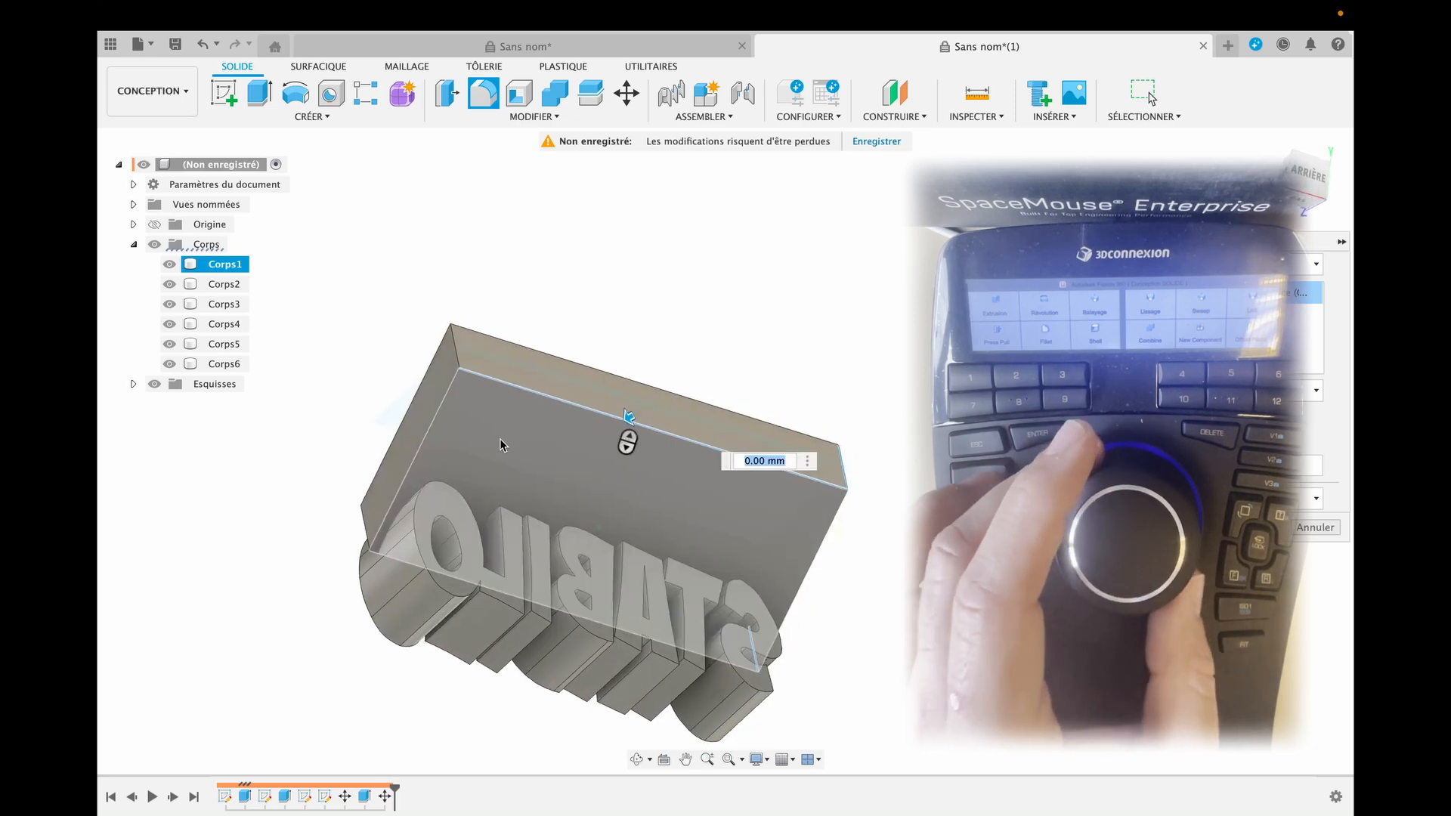
click(496, 340)
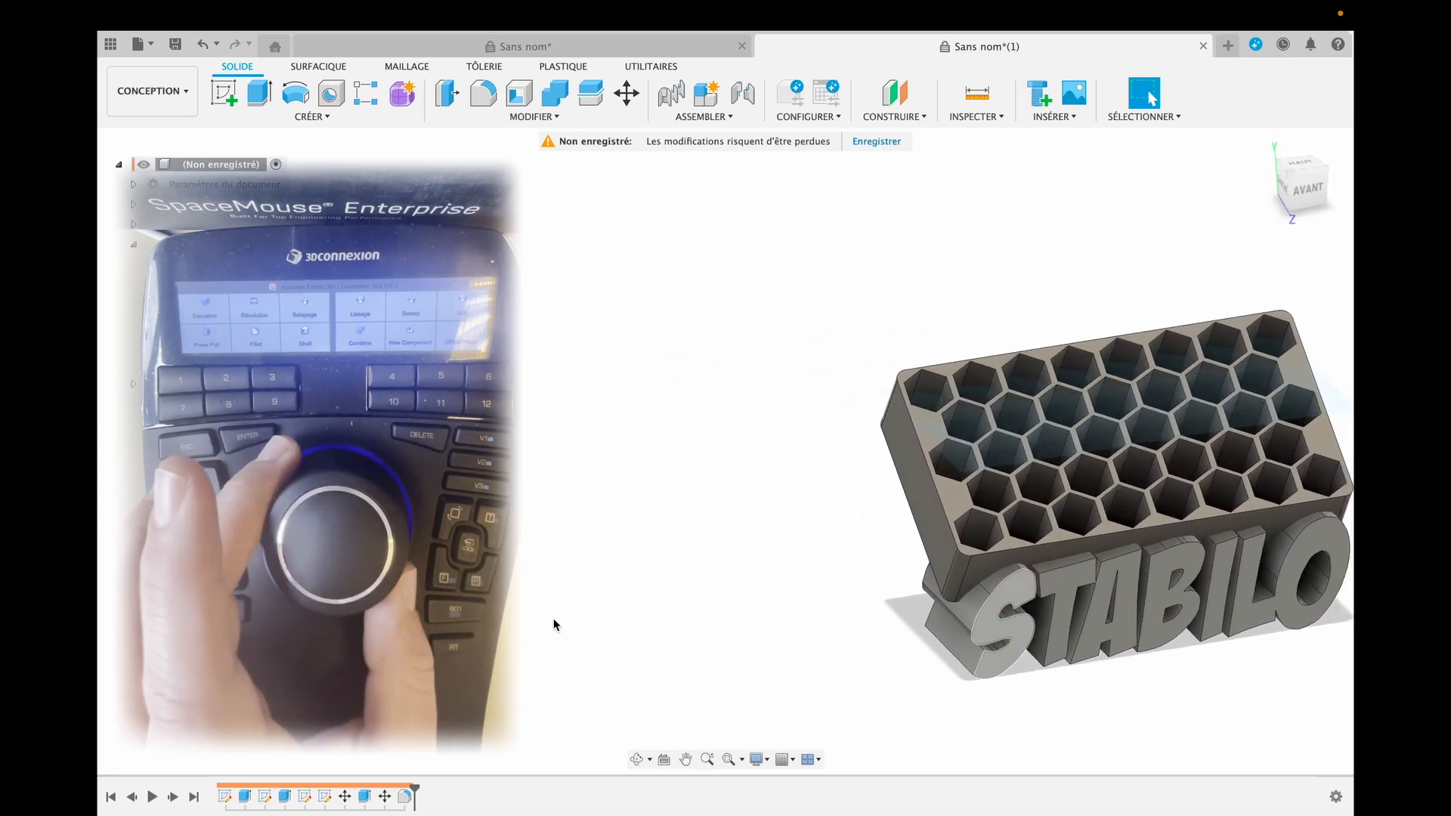
Apply the Polyimide (Kapton) plastic appearance to the letter S
key(a)
drag(216, 138, 541, 127)
scroll(575, 597, down, 10)
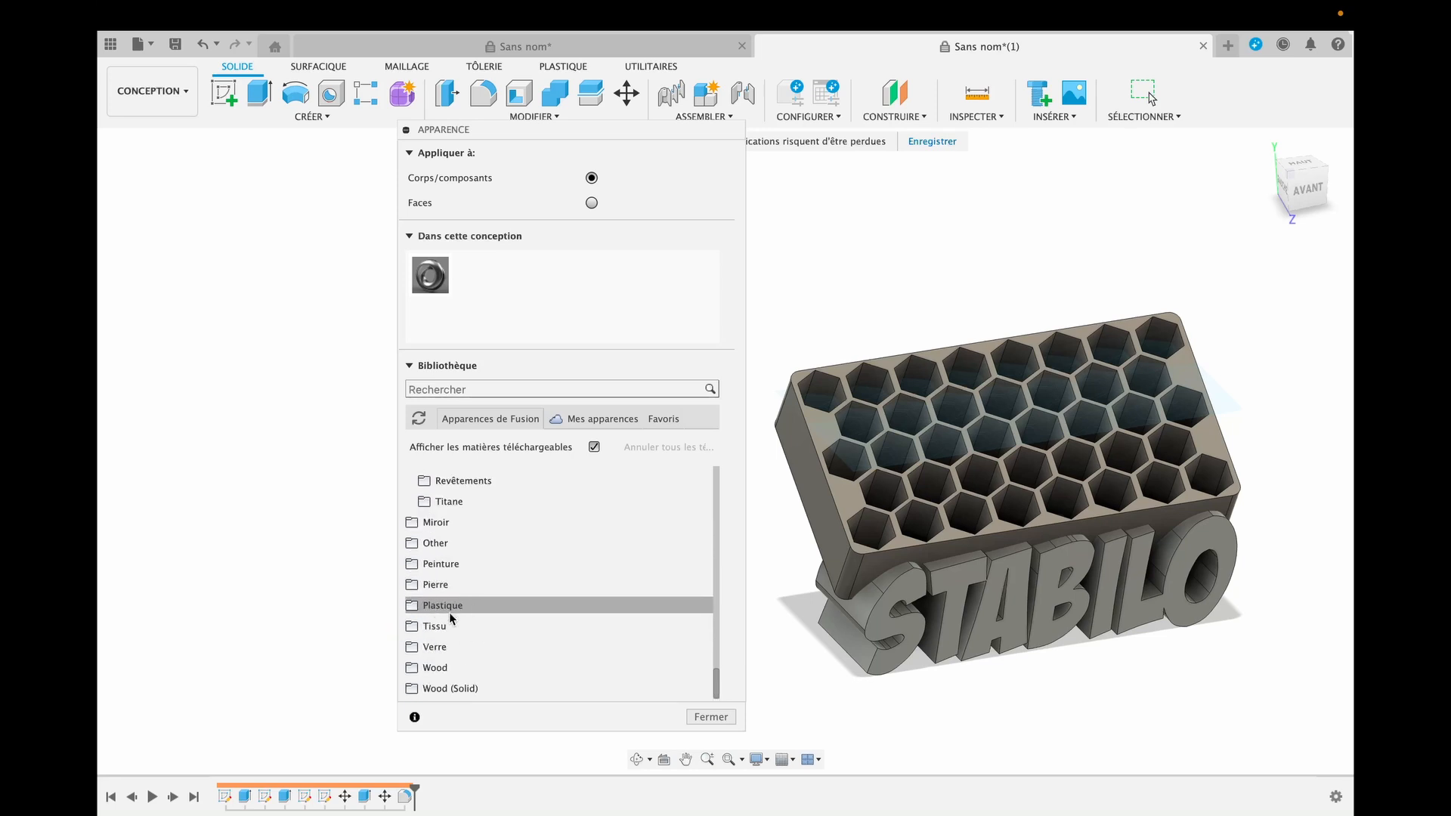
scroll(477, 618, down, 10)
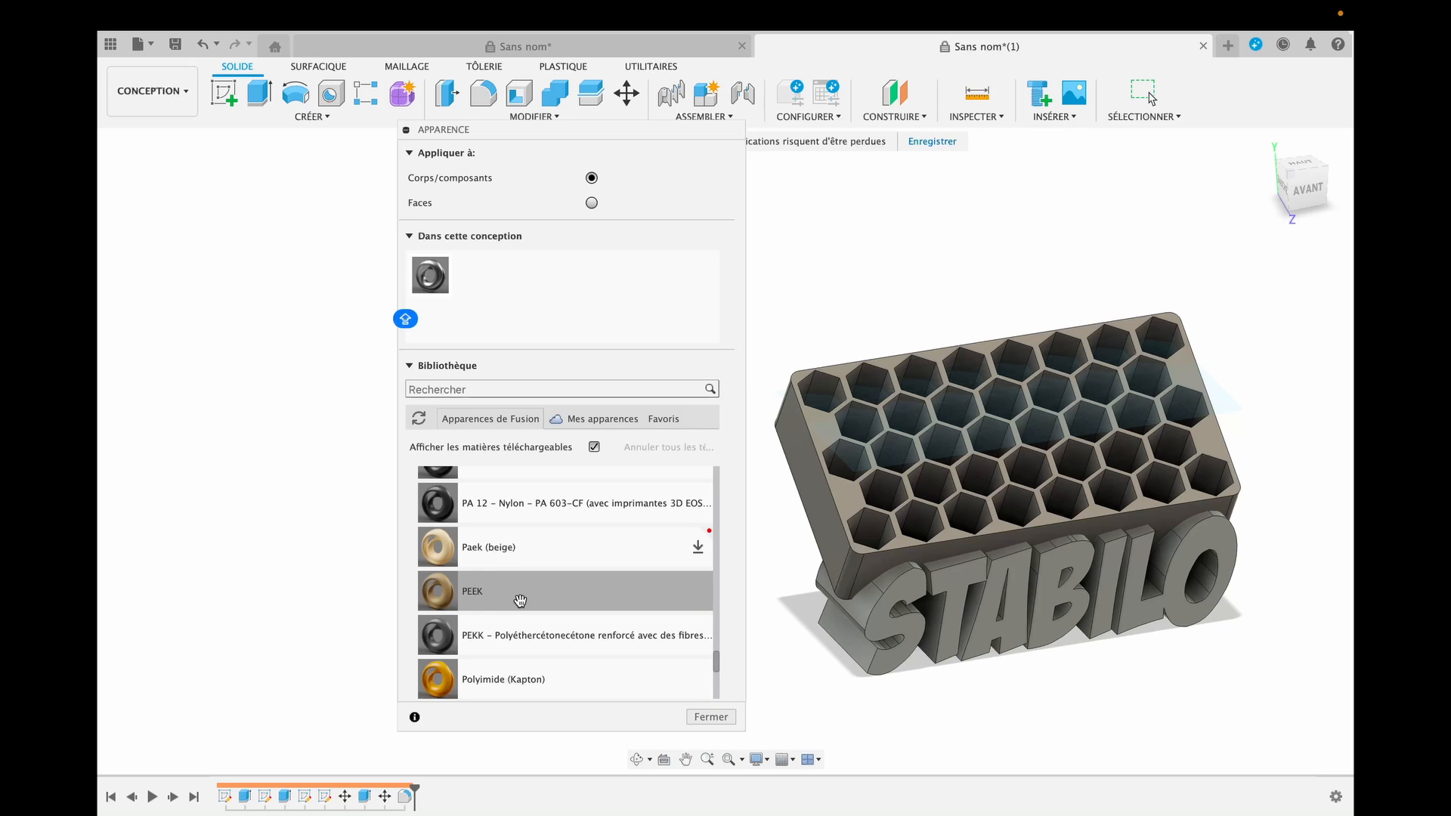
drag(935, 571, 869, 621)
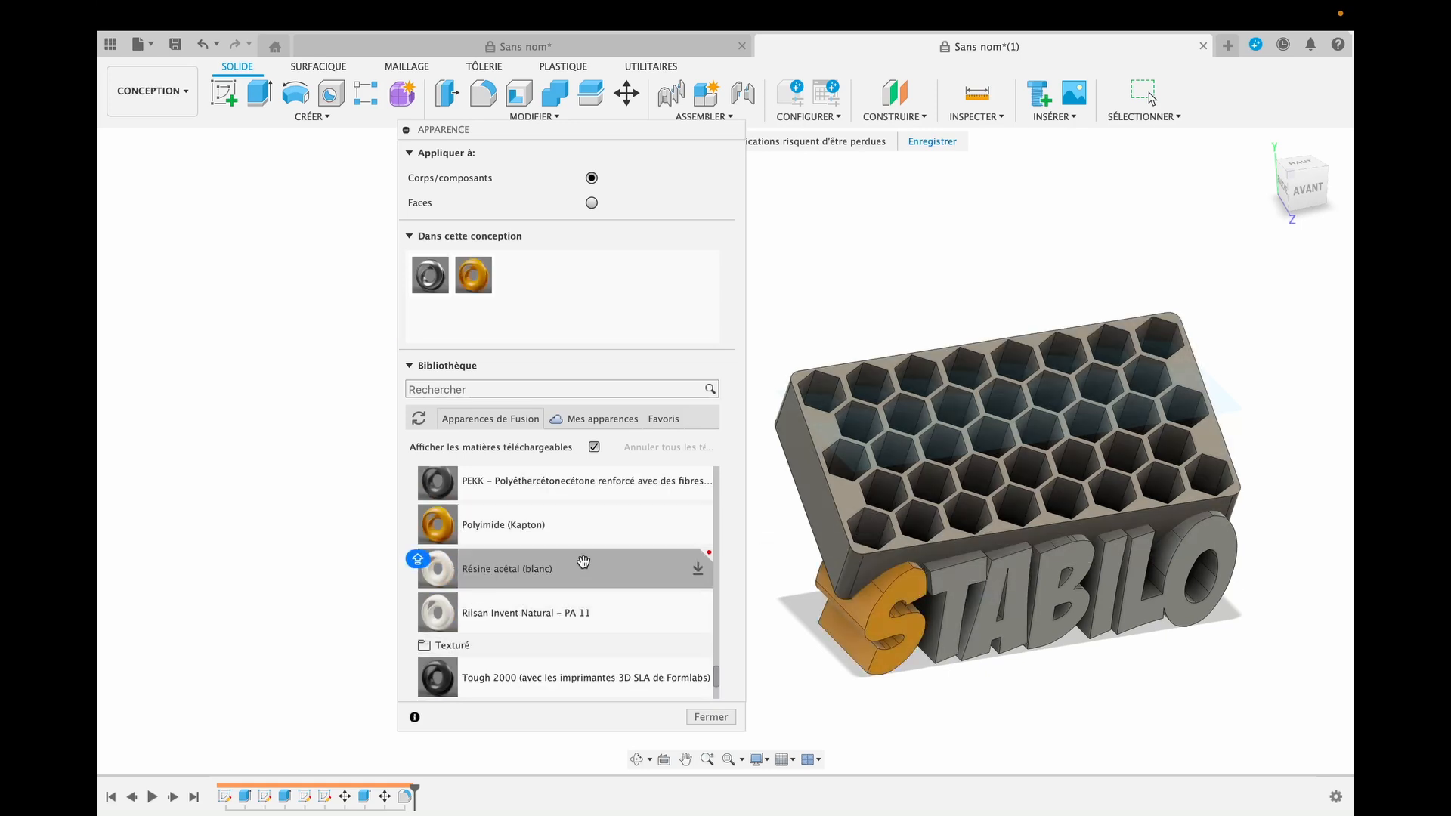
Apply a white plastic appearance to the letters T, A, L and O, and Polyimide (Kapton) to the letter B
scroll(583, 560, down, 4)
scroll(584, 559, up, 4)
drag(423, 593, 938, 600)
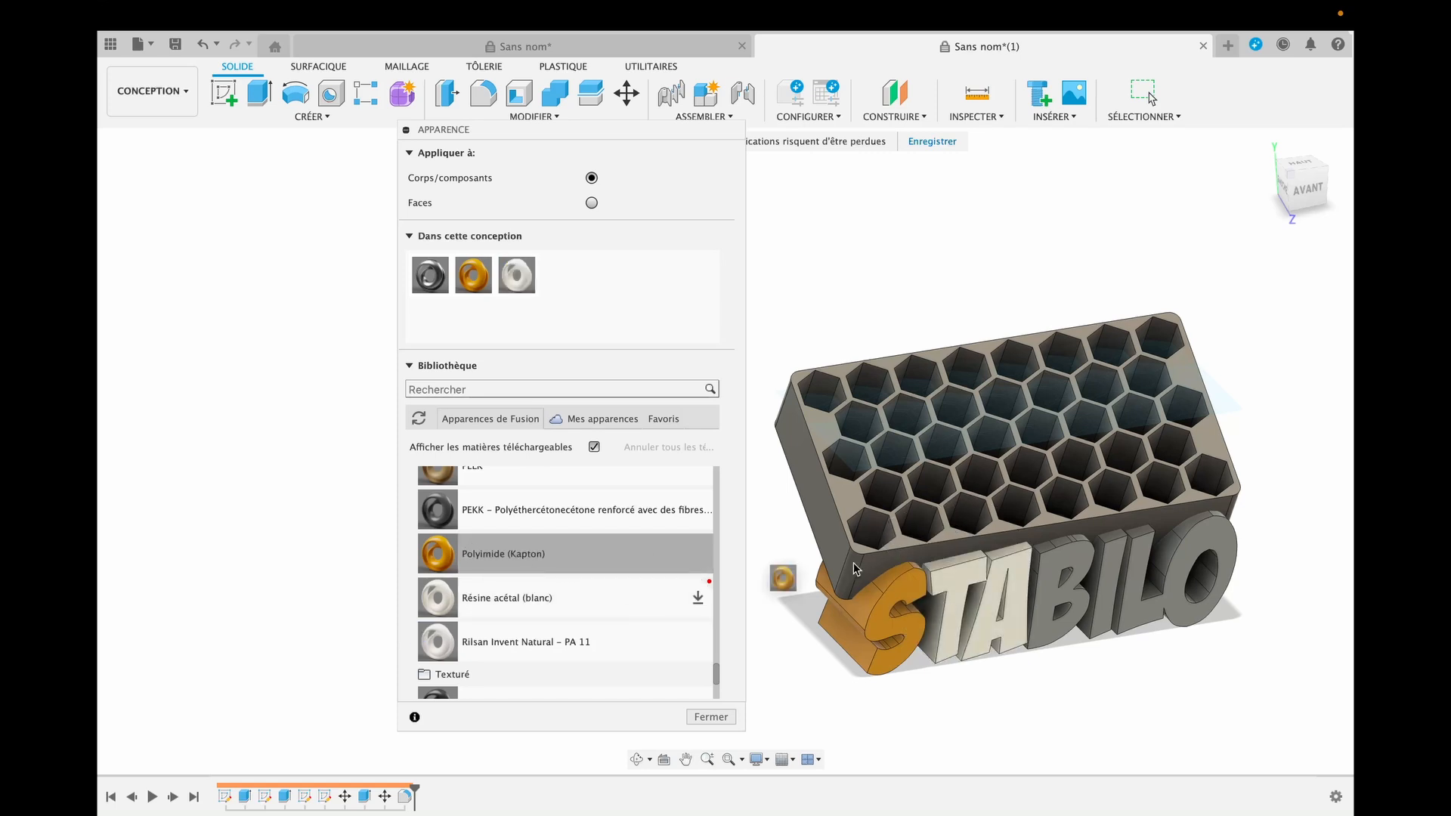
drag(856, 568, 1058, 582)
drag(423, 595, 1088, 603)
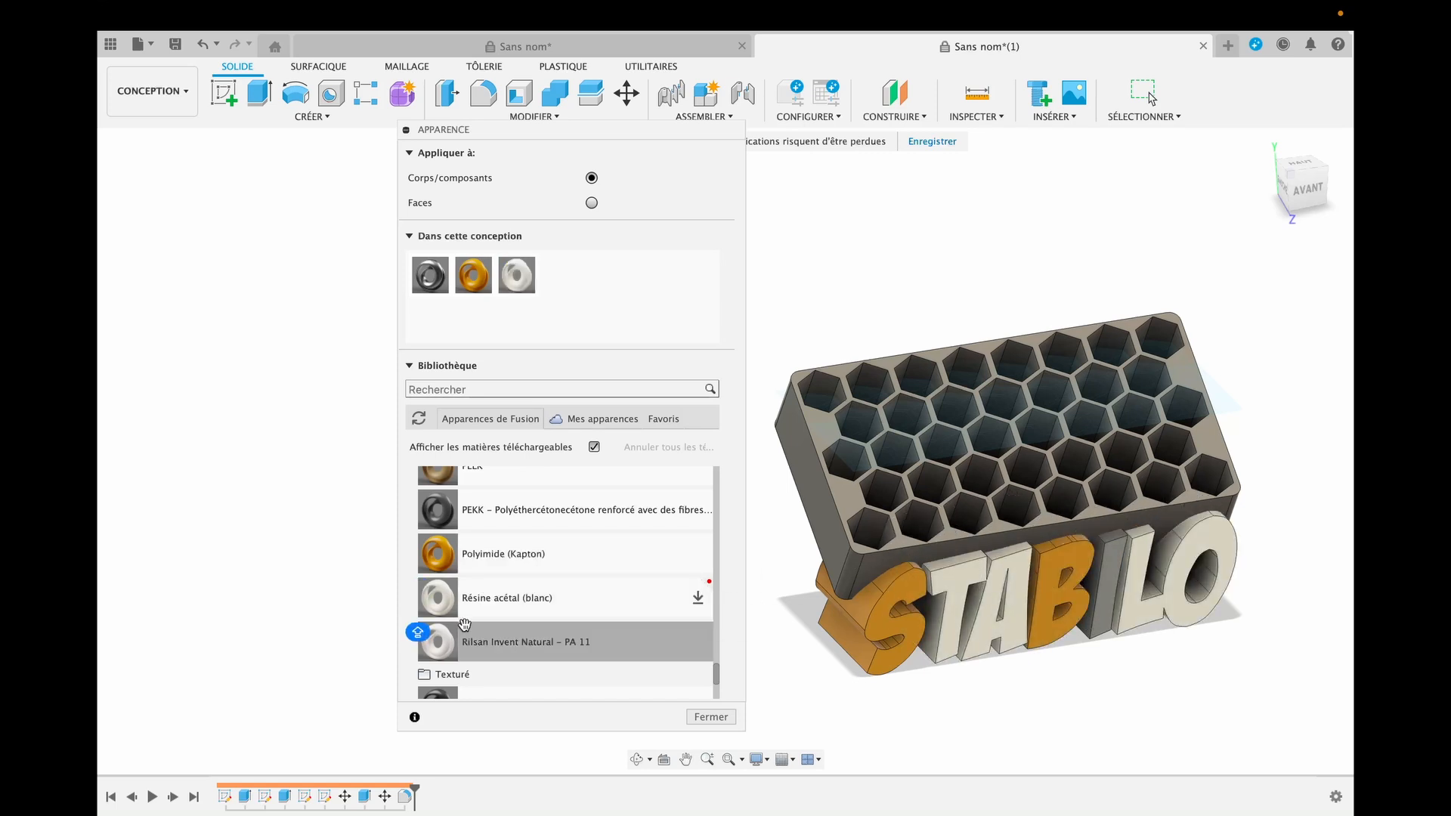
Try the PEEK plastic appearance on the letter I and browse the other plastics
scroll(516, 560, up, 4)
drag(477, 618, 1104, 612)
scroll(514, 612, down, 8)
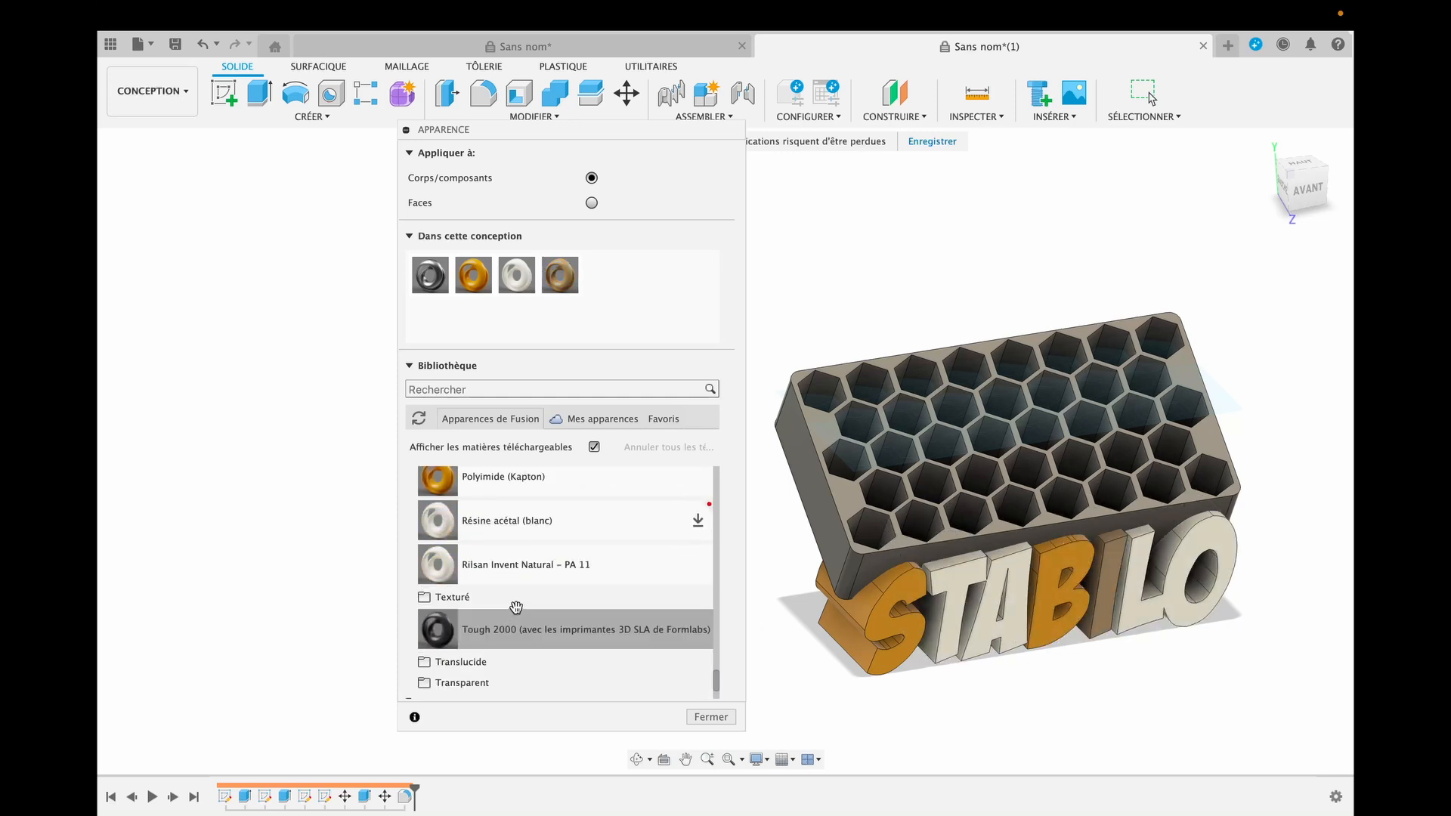
scroll(514, 597, up, 10)
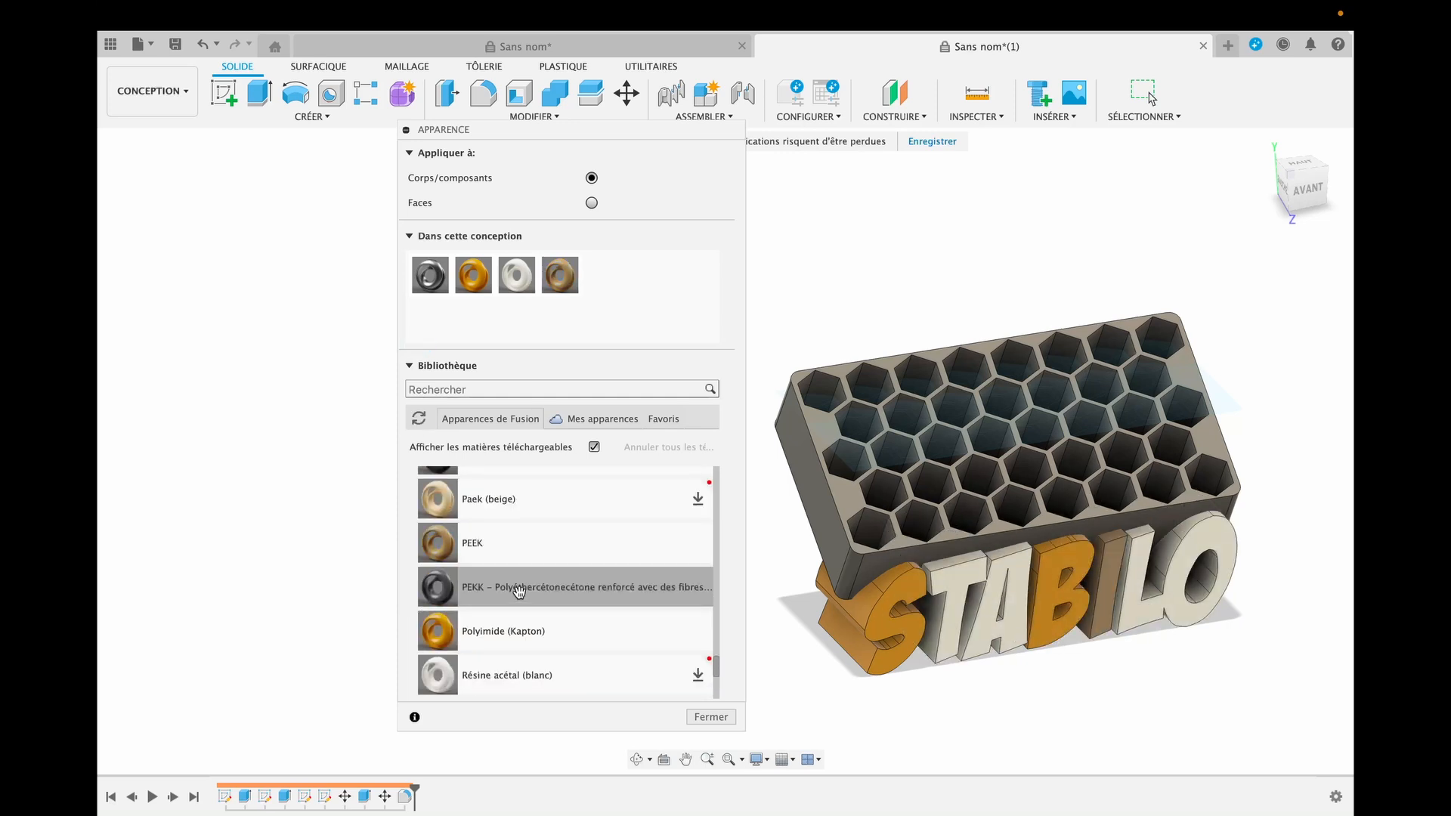
Apply the metallic paint appearance Peinture - Métallisée (bleu) to the letter I
scroll(524, 587, up, 6)
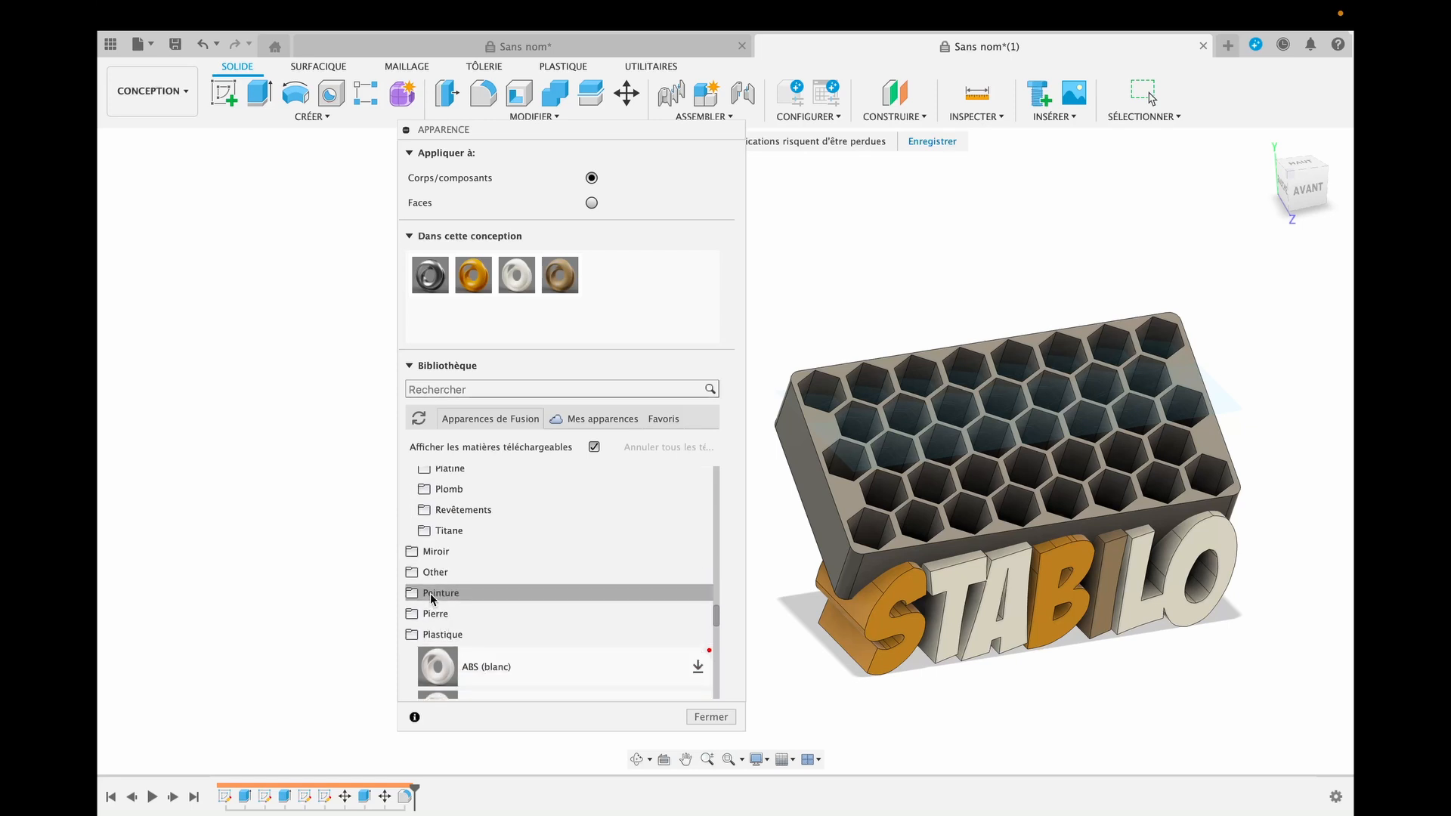
click(431, 593)
scroll(491, 597, down, 3)
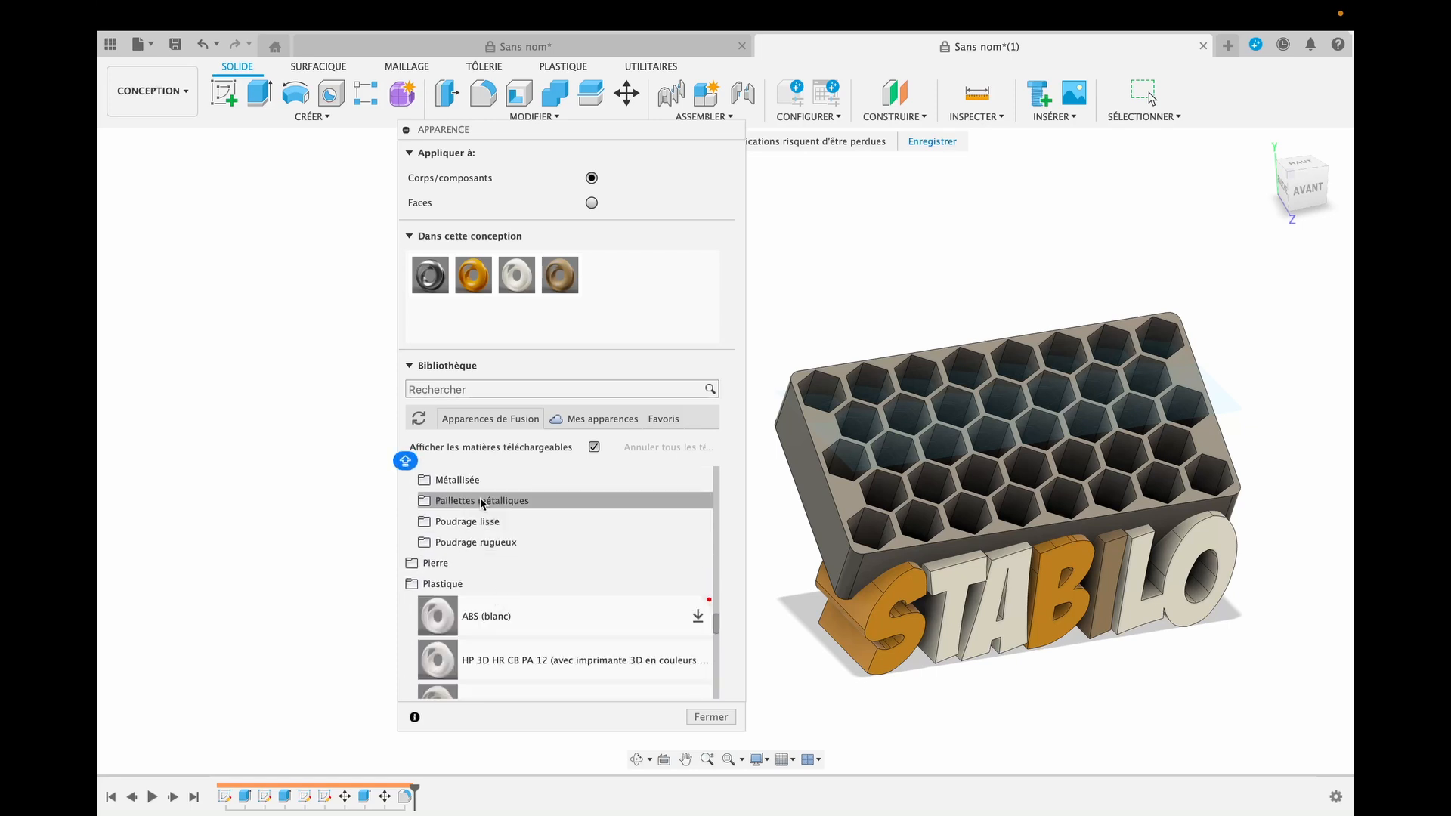
click(474, 481)
mouse_move(475, 557)
mouse_down()
mouse_move(1201, 602)
mouse_move(1115, 602)
mouse_up()
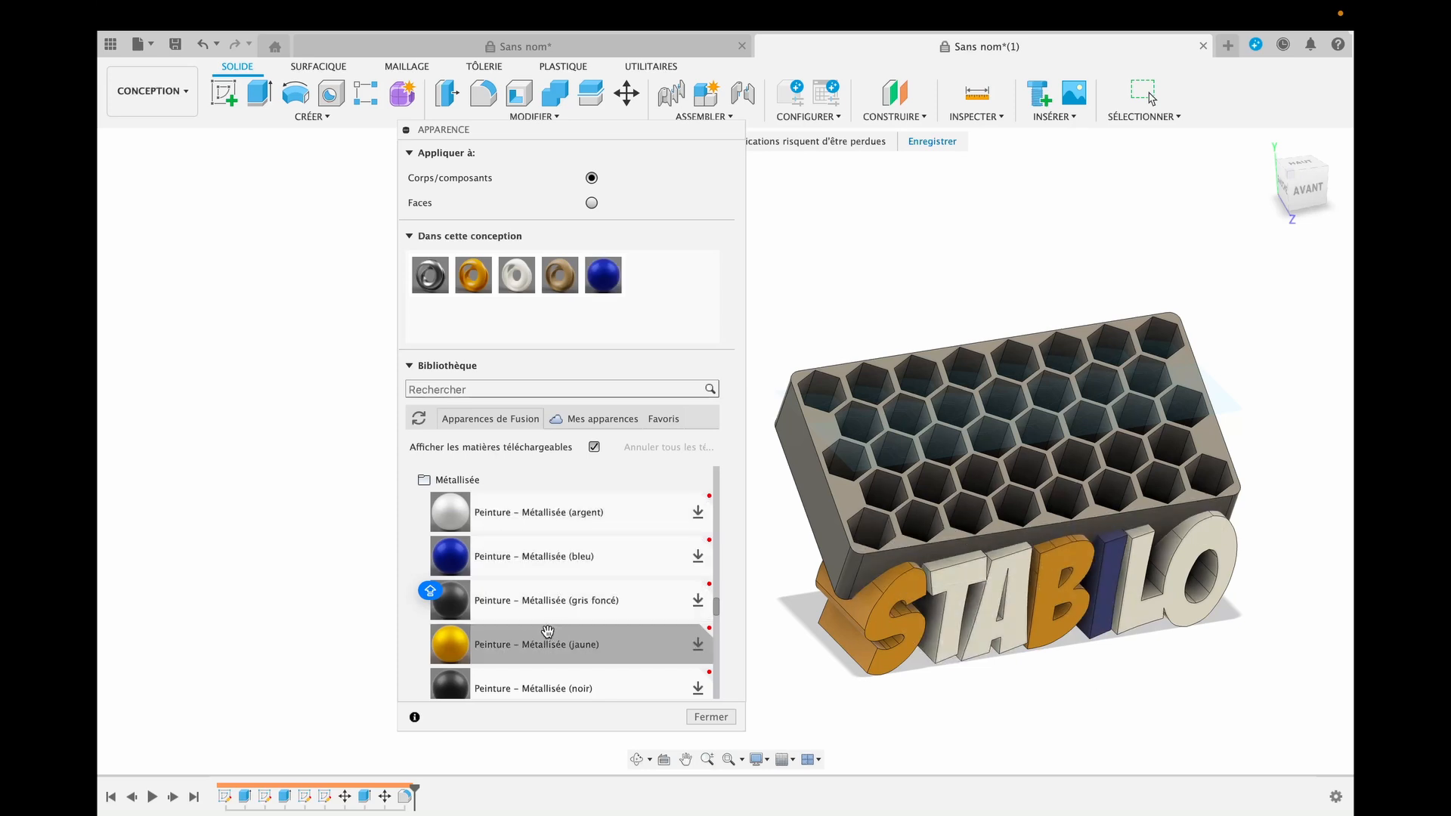
Apply Peinture - Métallisée (vert) to the honeycomb block and finish editing appearances
scroll(547, 631, down, 3)
drag(781, 523, 839, 508)
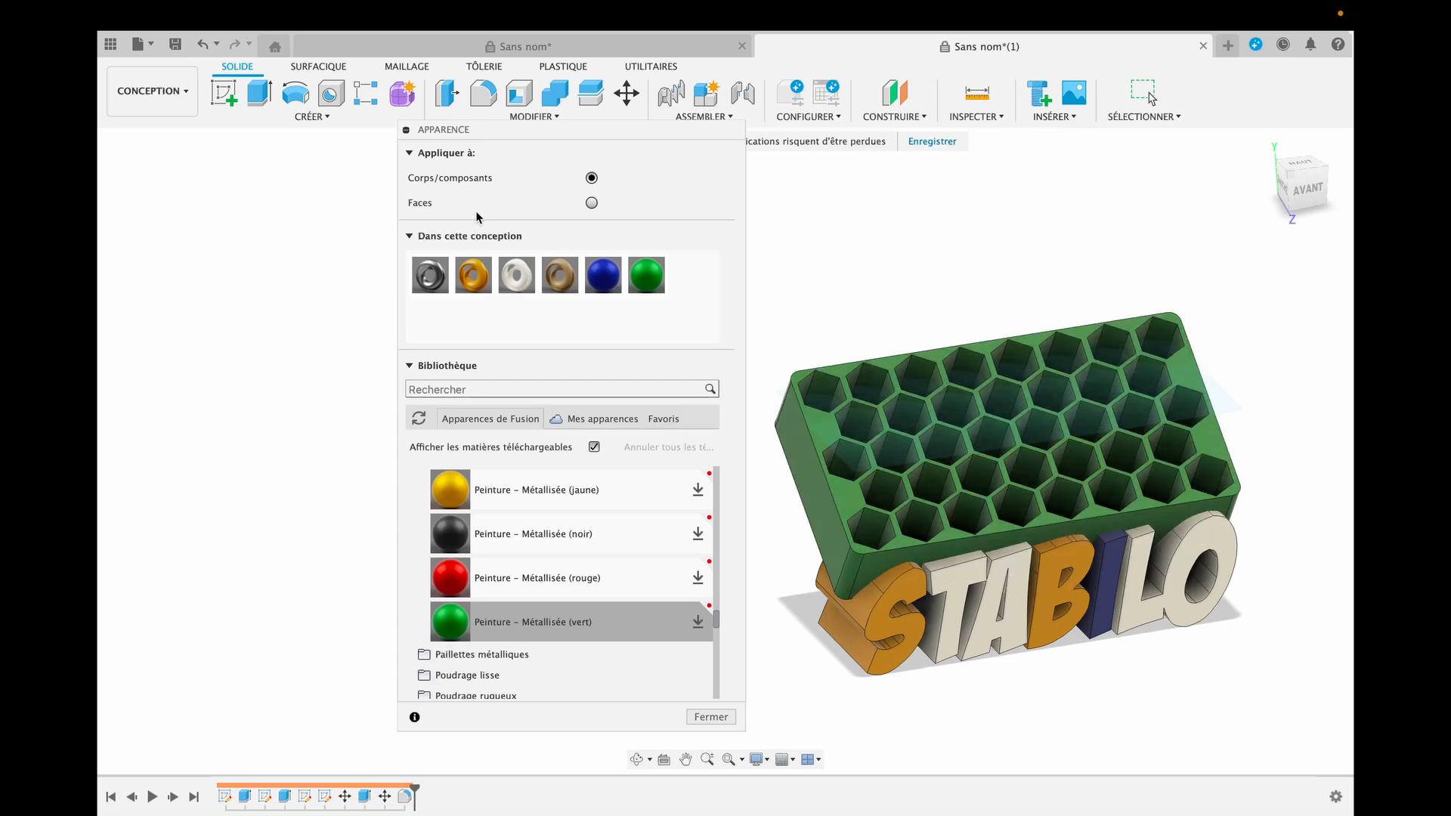
click(711, 717)
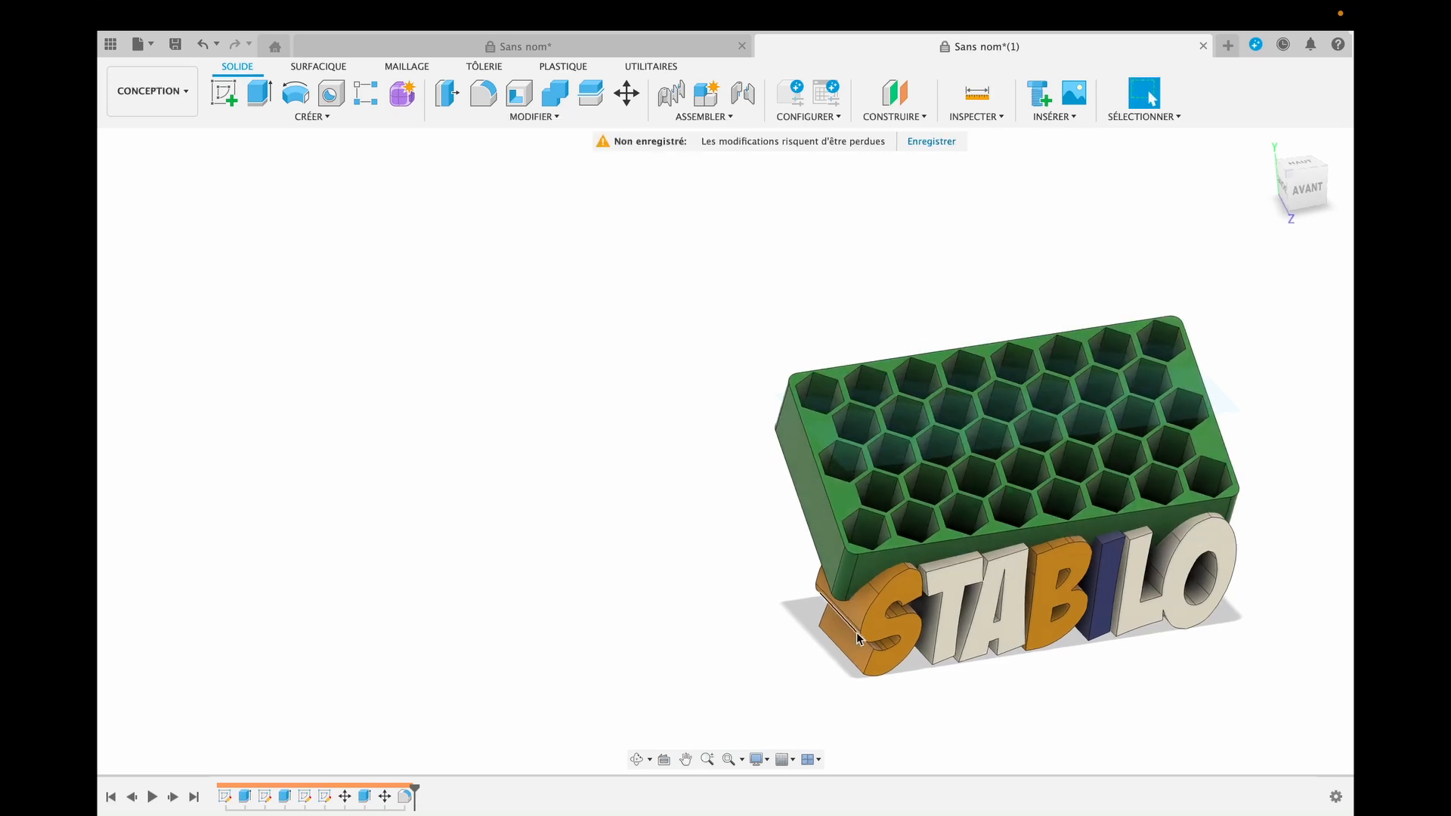